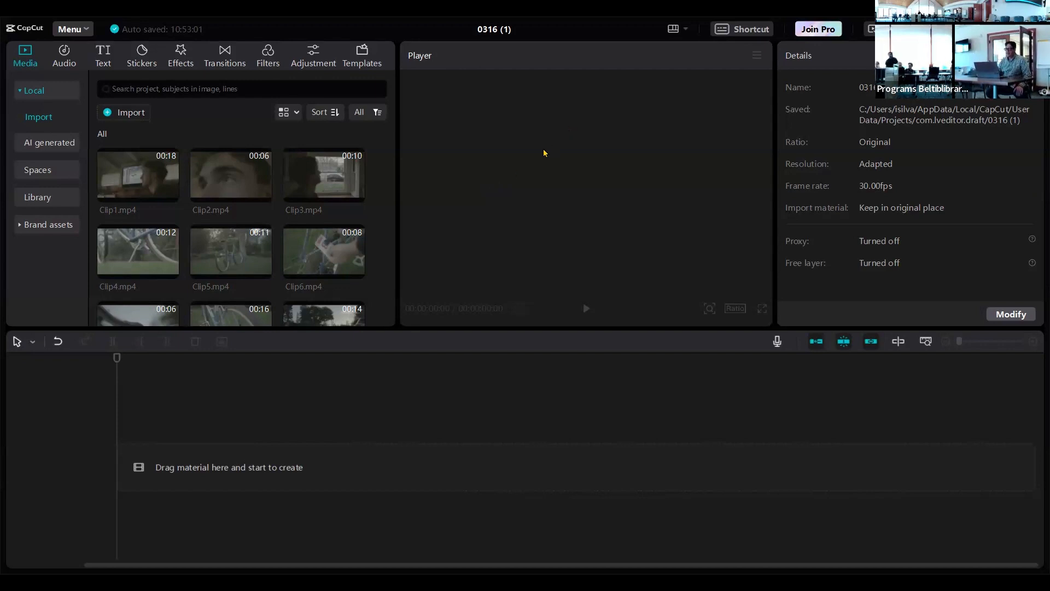
Step: Place Clip1.mp4 from the imported media at the start of the timeline and preview its first seconds
{"action": "scroll", "coordinate": [337, 169], "scroll_direction": "down", "scroll_amount": 3}
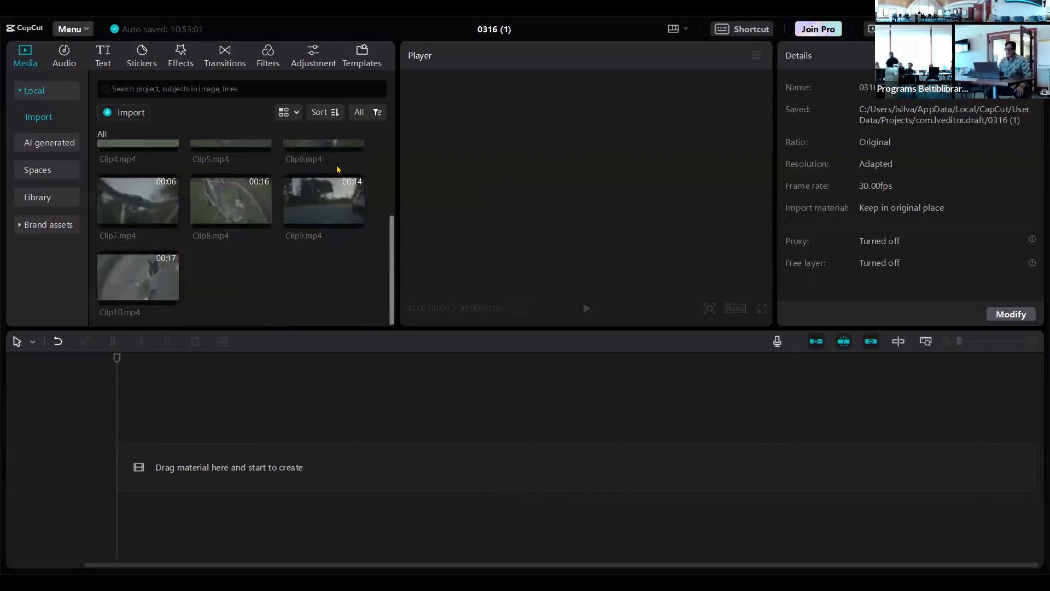
{"action": "scroll", "coordinate": [337, 169], "scroll_direction": "up", "scroll_amount": 3}
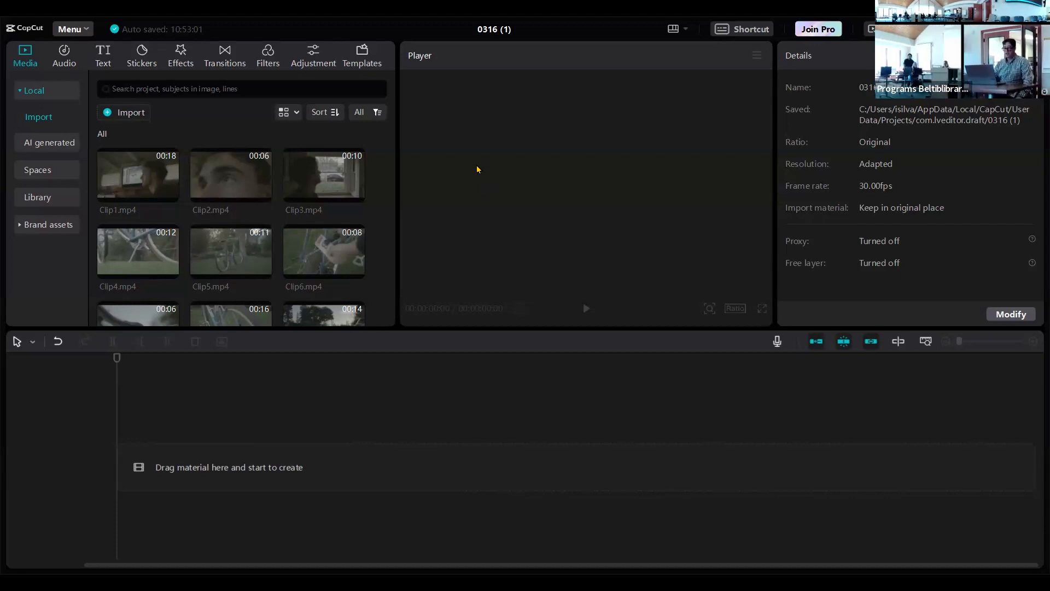
{"action": "scroll", "coordinate": [198, 181], "scroll_direction": "down", "scroll_amount": 3}
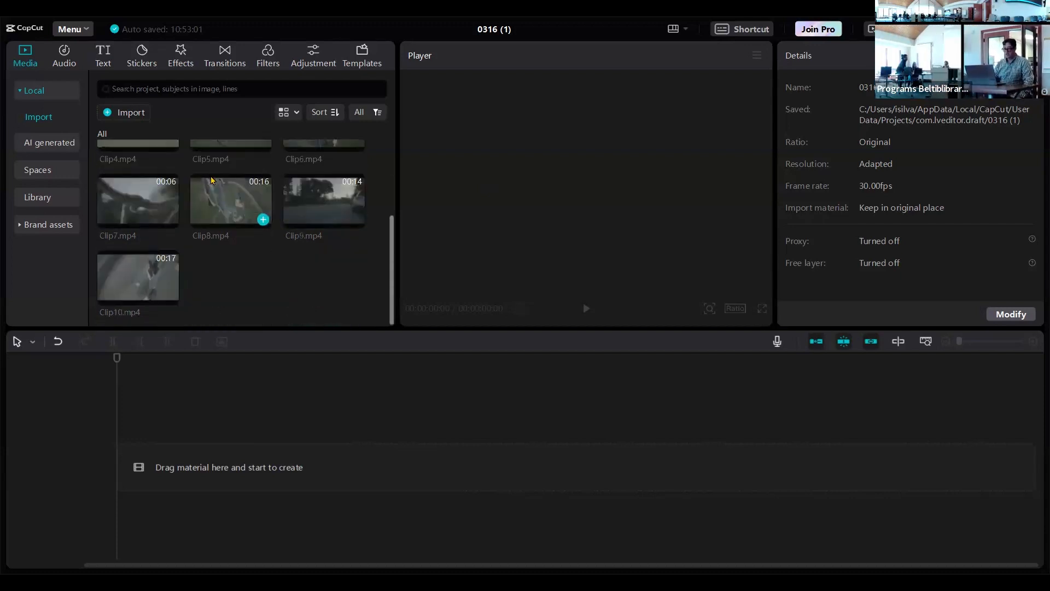
{"action": "scroll", "coordinate": [213, 181], "scroll_direction": "up", "scroll_amount": 3}
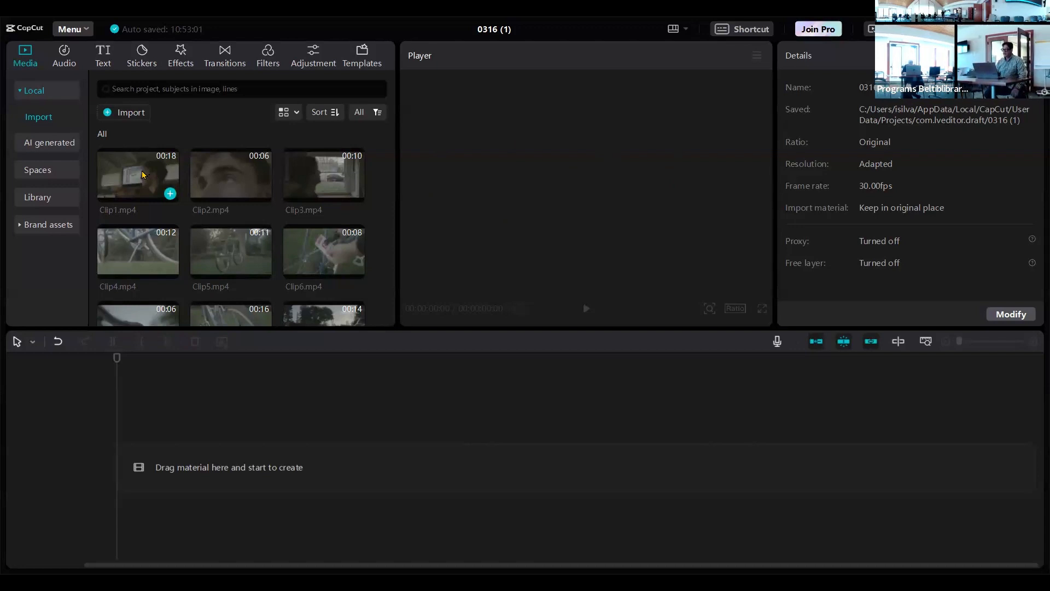
{"action": "left_click_drag", "start_coordinate": [143, 174], "coordinate": [216, 461]}
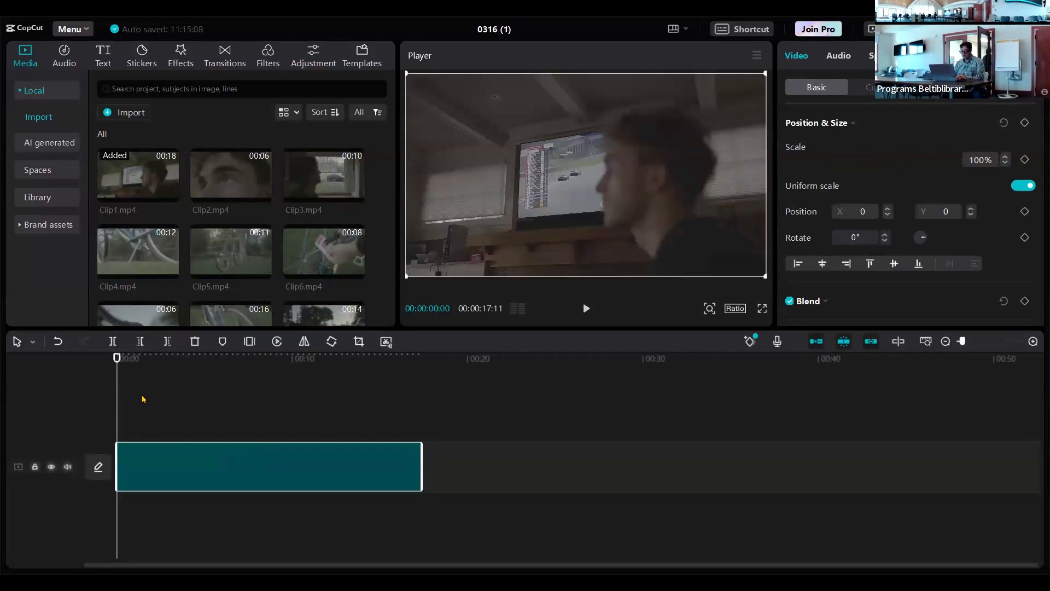
{"action": "key", "text": "space"}
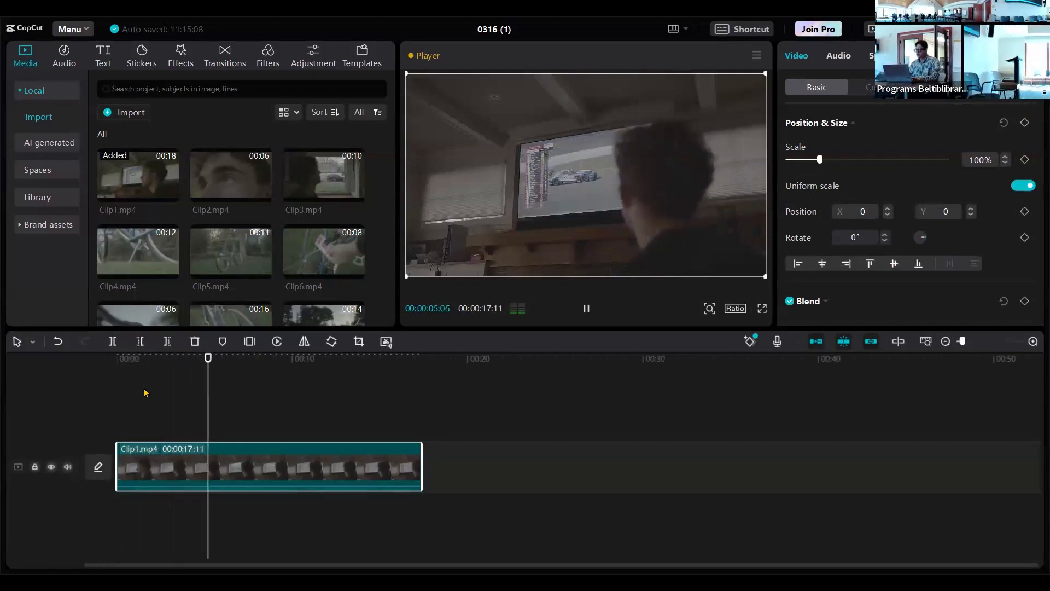
{"action": "key", "text": "space"}
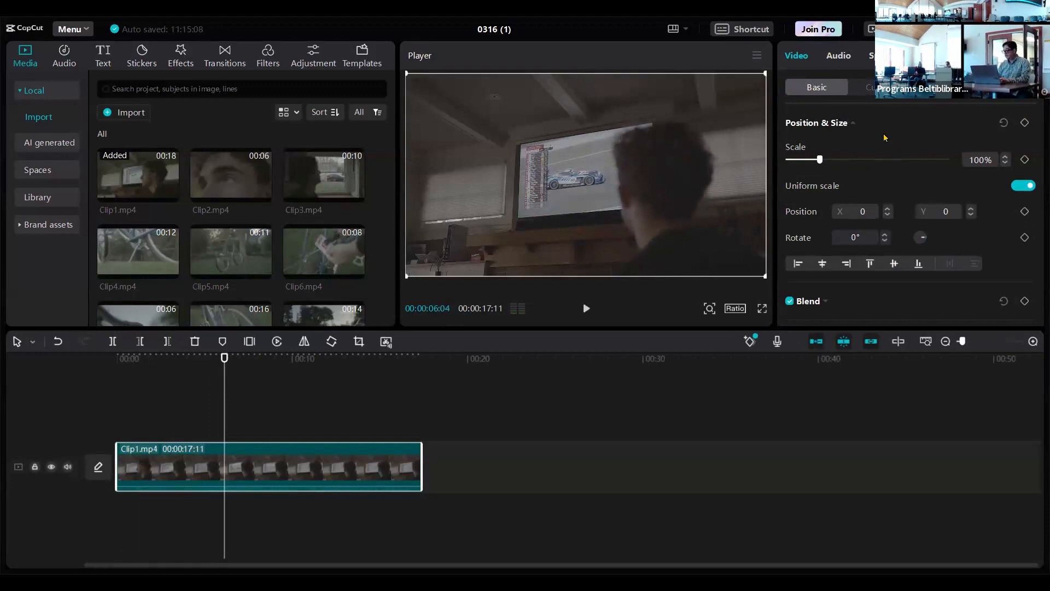
Step: Examine the audio and speed settings available for Clip1
{"action": "left_click", "coordinate": [832, 58]}
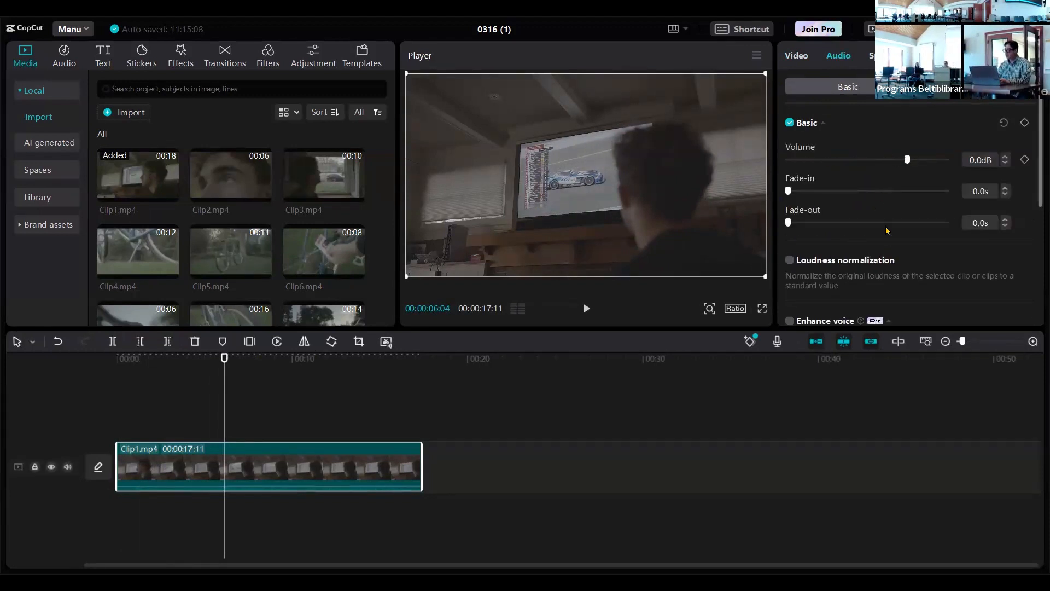
{"action": "scroll", "coordinate": [887, 231], "scroll_direction": "down", "scroll_amount": 3}
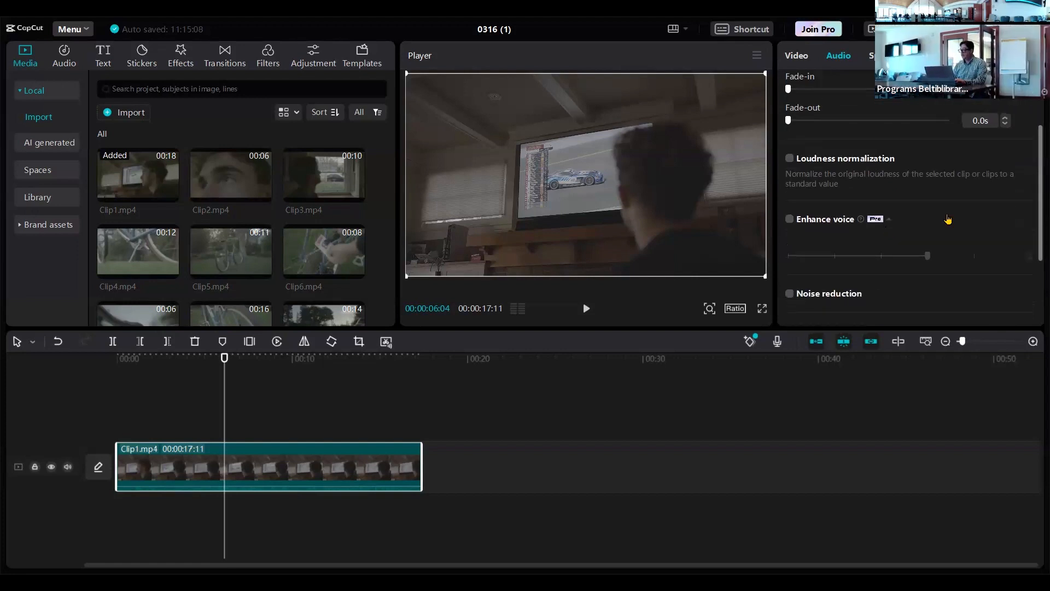
{"action": "scroll", "coordinate": [805, 244], "scroll_direction": "down", "scroll_amount": 2}
{"action": "scroll", "coordinate": [892, 235], "scroll_direction": "down", "scroll_amount": 2}
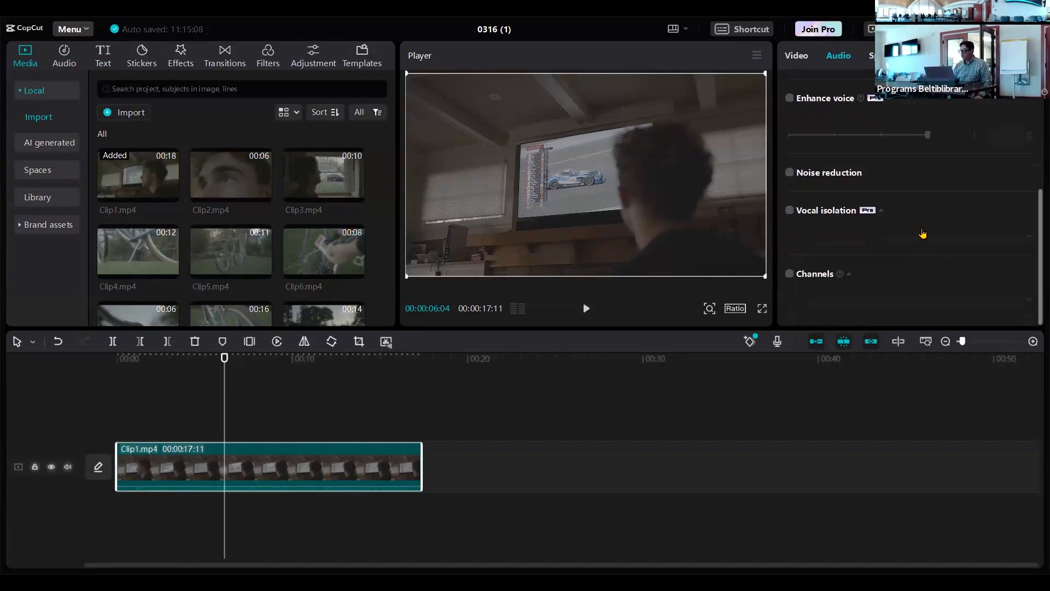
{"action": "scroll", "coordinate": [923, 234], "scroll_direction": "up", "scroll_amount": 3}
{"action": "scroll", "coordinate": [923, 234], "scroll_direction": "up", "scroll_amount": 2}
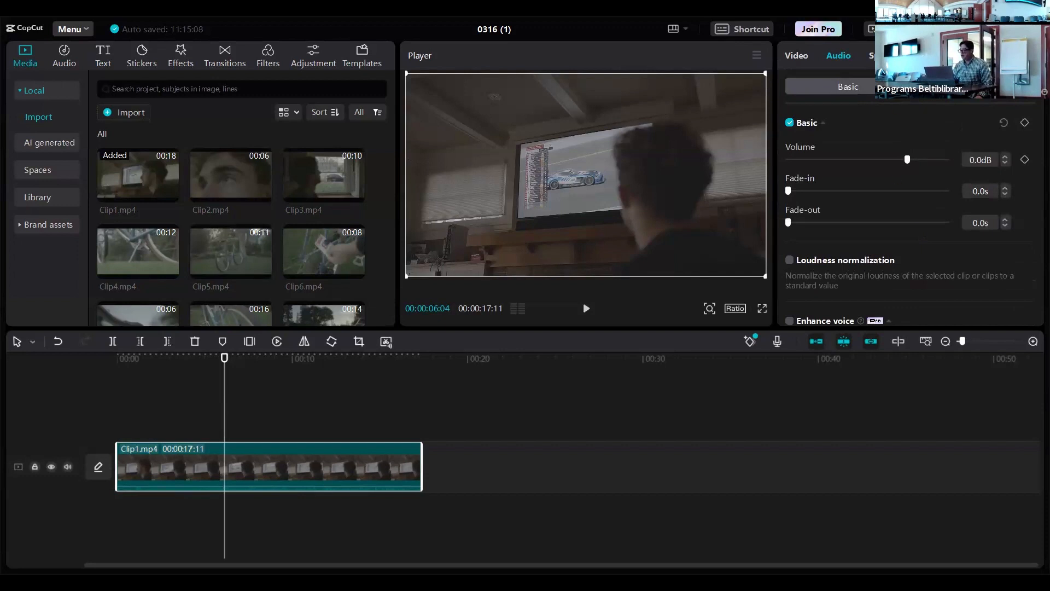
{"action": "left_click", "coordinate": [881, 55]}
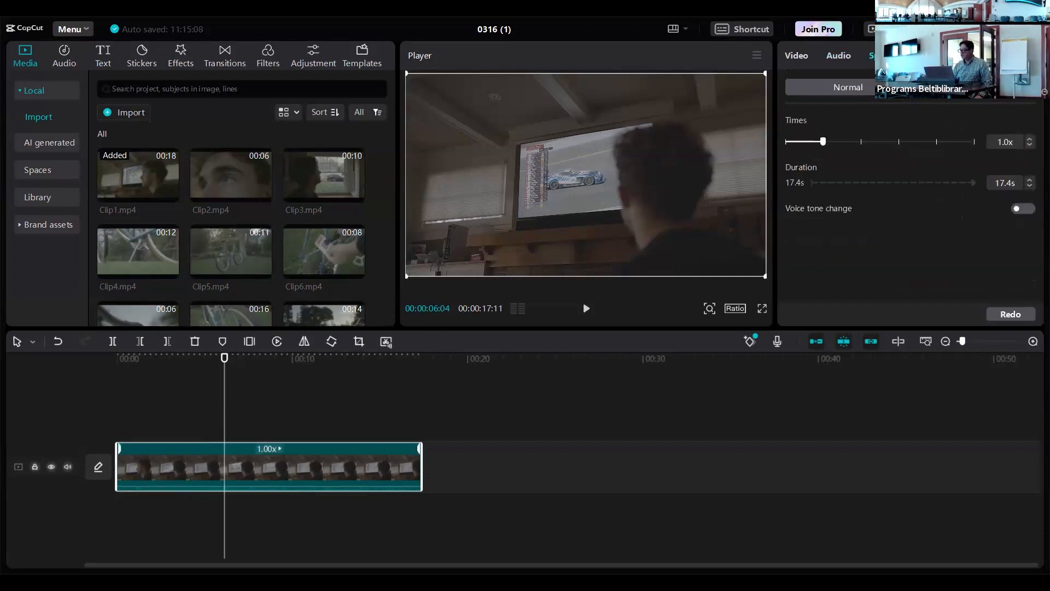
Step: Try the Folding Fan entrance animation on Clip1, and reset the animation to None
{"action": "left_click", "coordinate": [934, 55]}
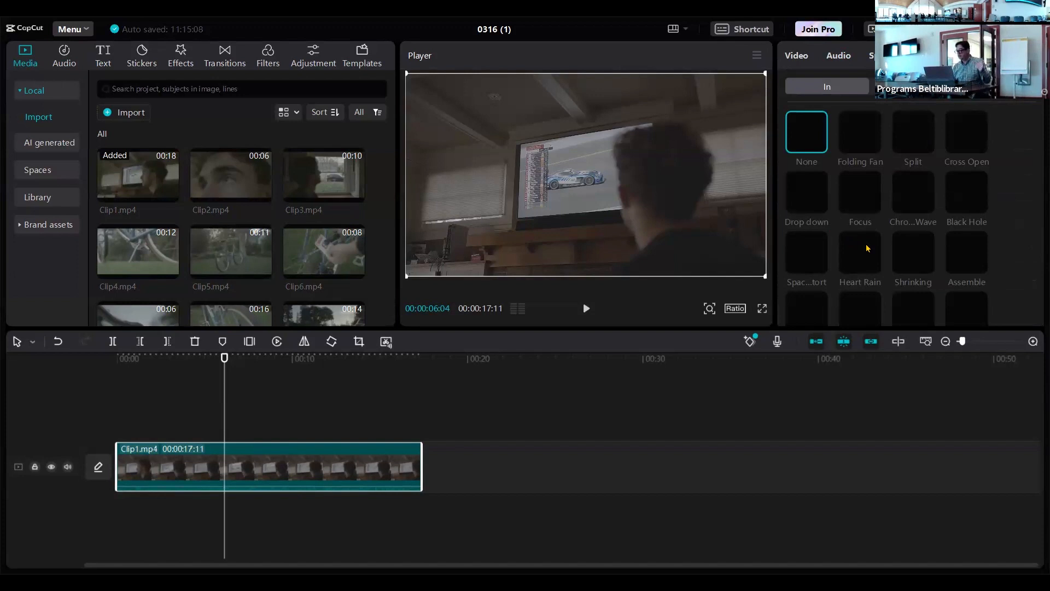
{"action": "left_click", "coordinate": [858, 131]}
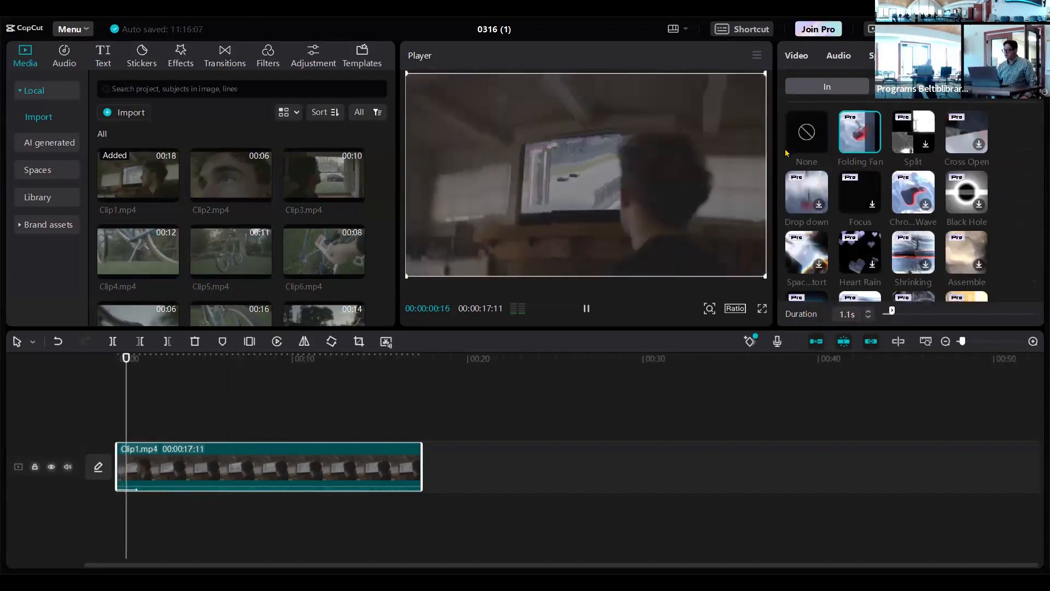
{"action": "left_click", "coordinate": [863, 141]}
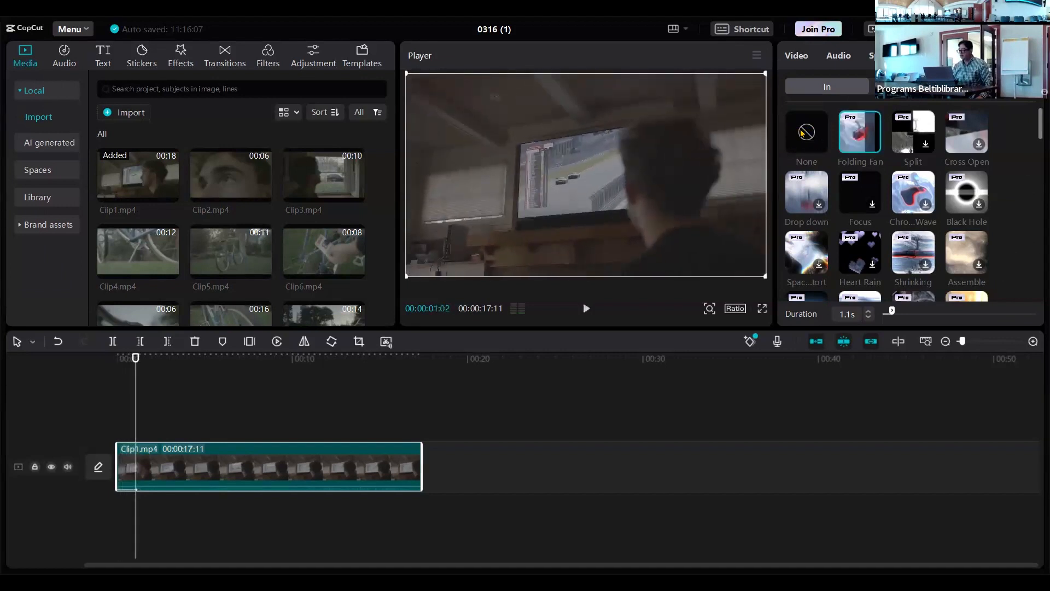
{"action": "left_click", "coordinate": [806, 132]}
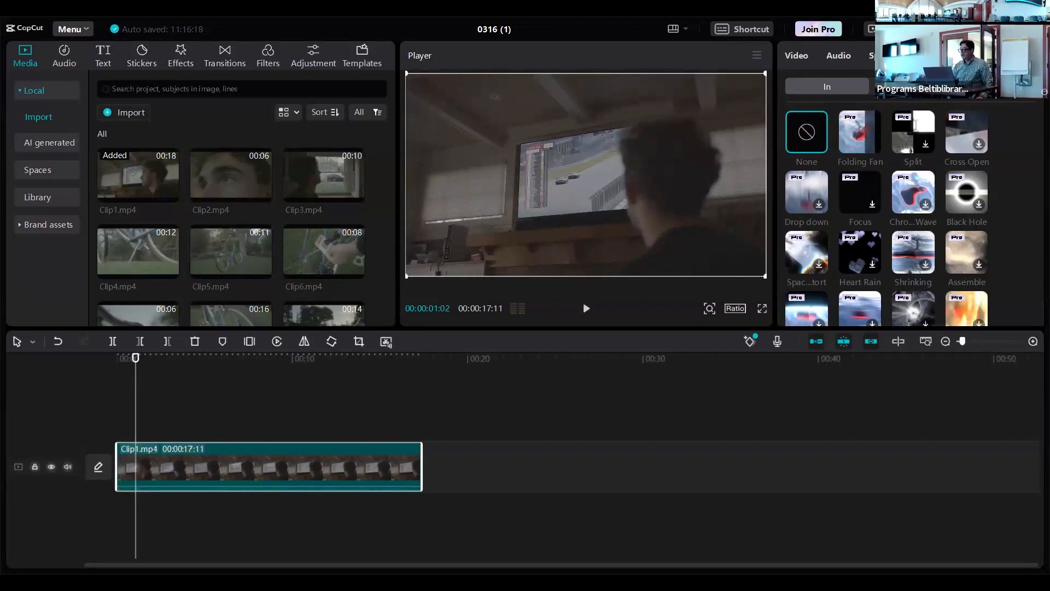
Step: Look at Clip1's adjustment and basic video settings, and play the clip through from its start
{"action": "left_click", "coordinate": [1002, 55]}
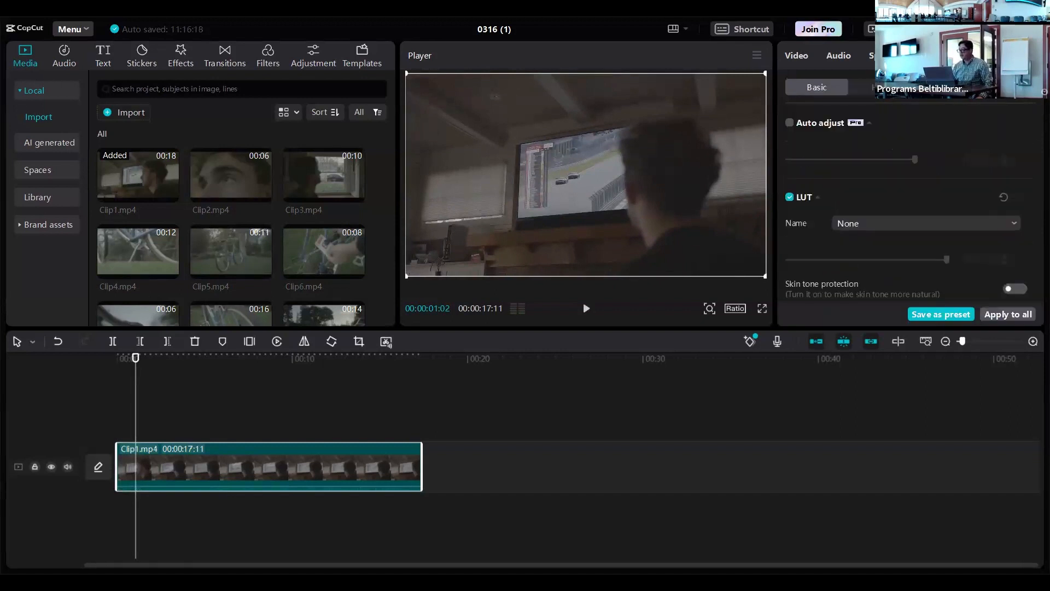
{"action": "left_click", "coordinate": [800, 56]}
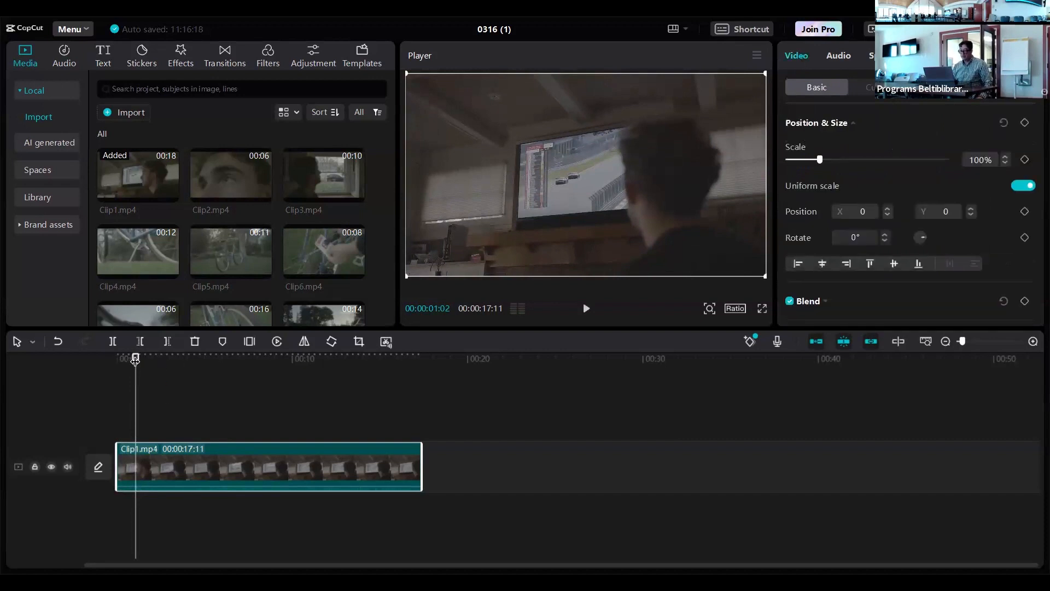
{"action": "left_click_drag", "start_coordinate": [134, 360], "coordinate": [105, 368]}
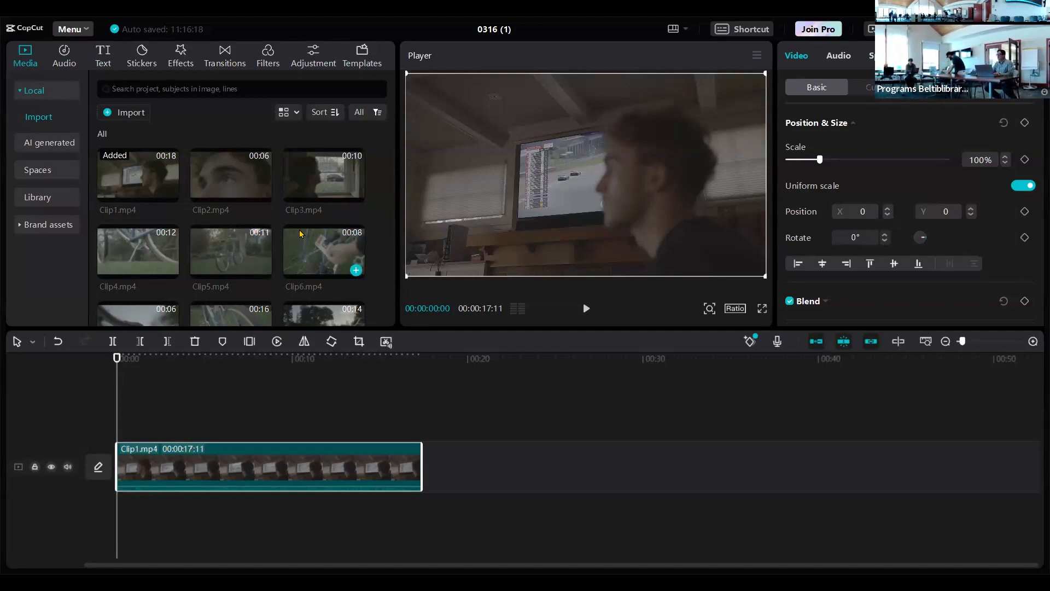
{"action": "key", "text": "space"}
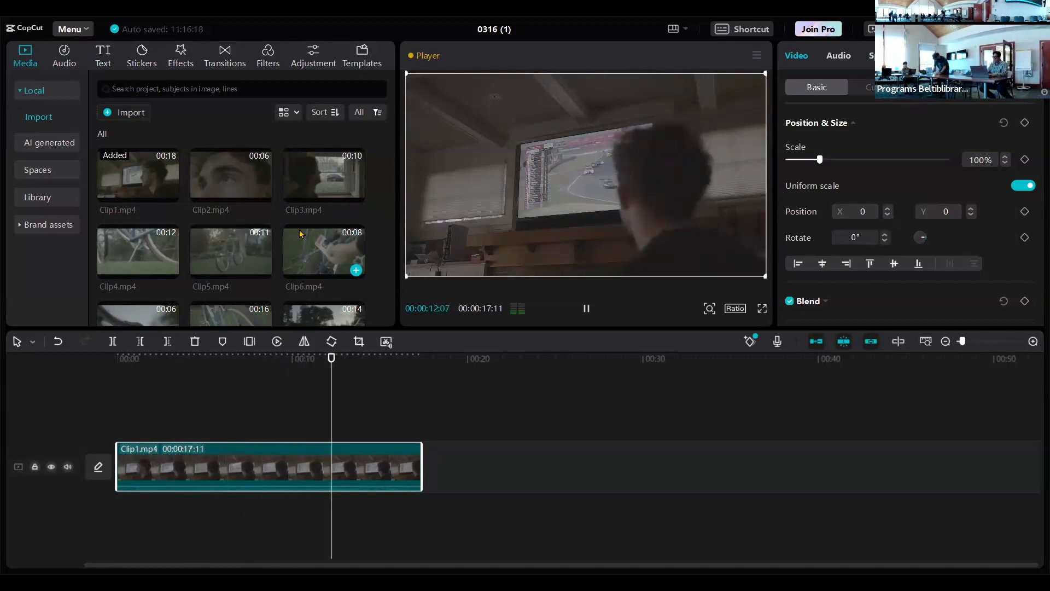
{"action": "key", "text": "space"}
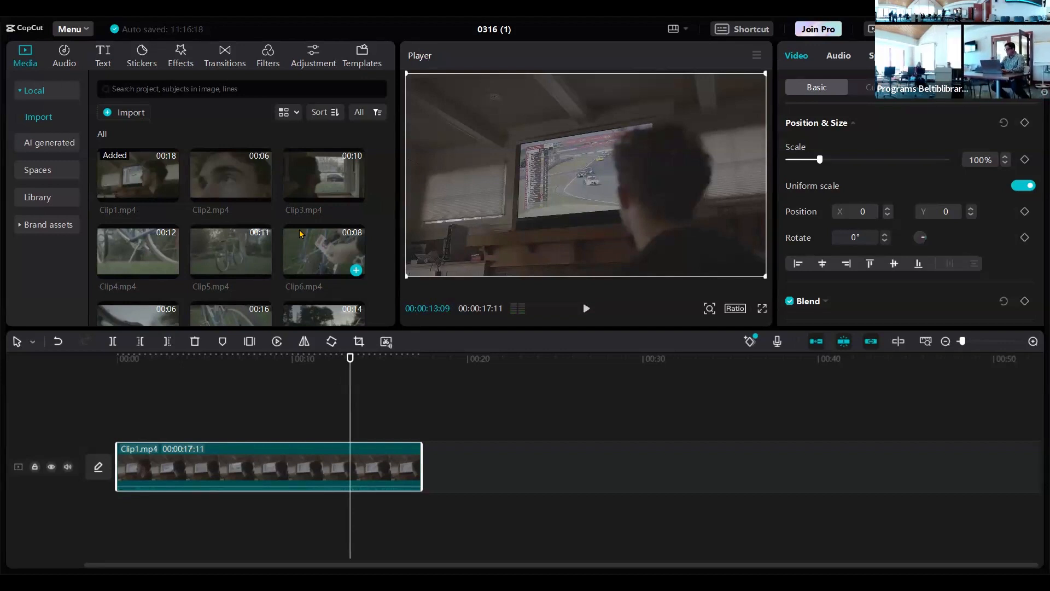
{"action": "key", "text": "space"}
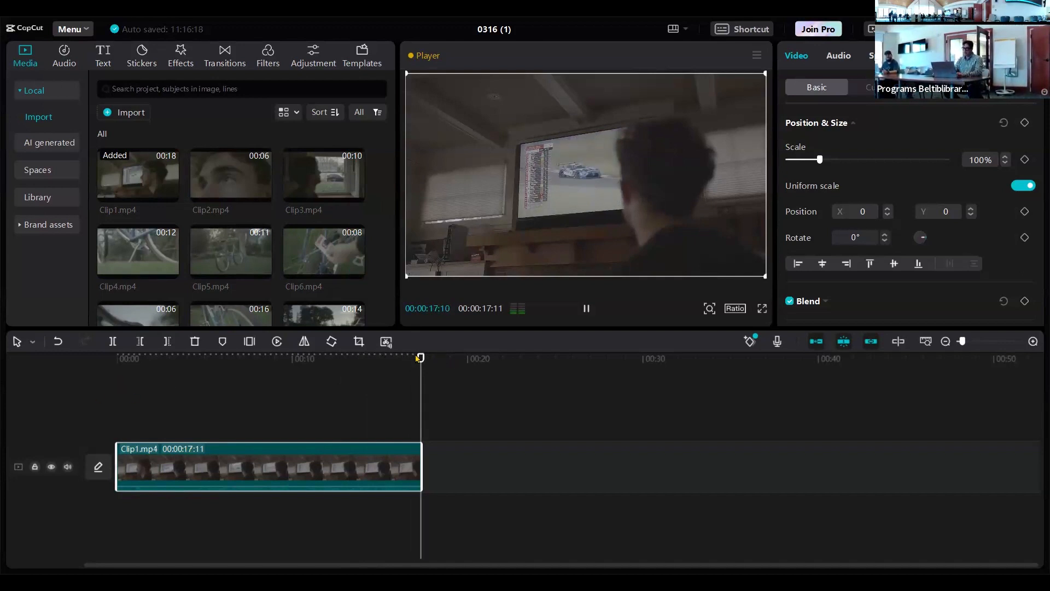
Step: Play Clip1 again from the beginning and split it at 00:00:04:09
{"action": "left_click_drag", "start_coordinate": [364, 372], "coordinate": [3, 377]}
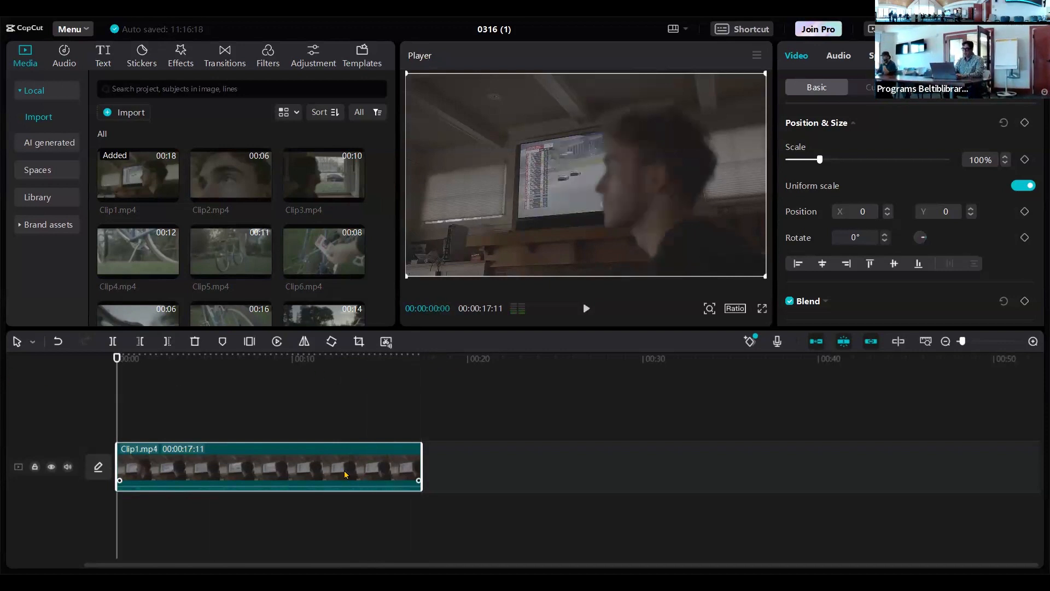
{"action": "key", "text": "space"}
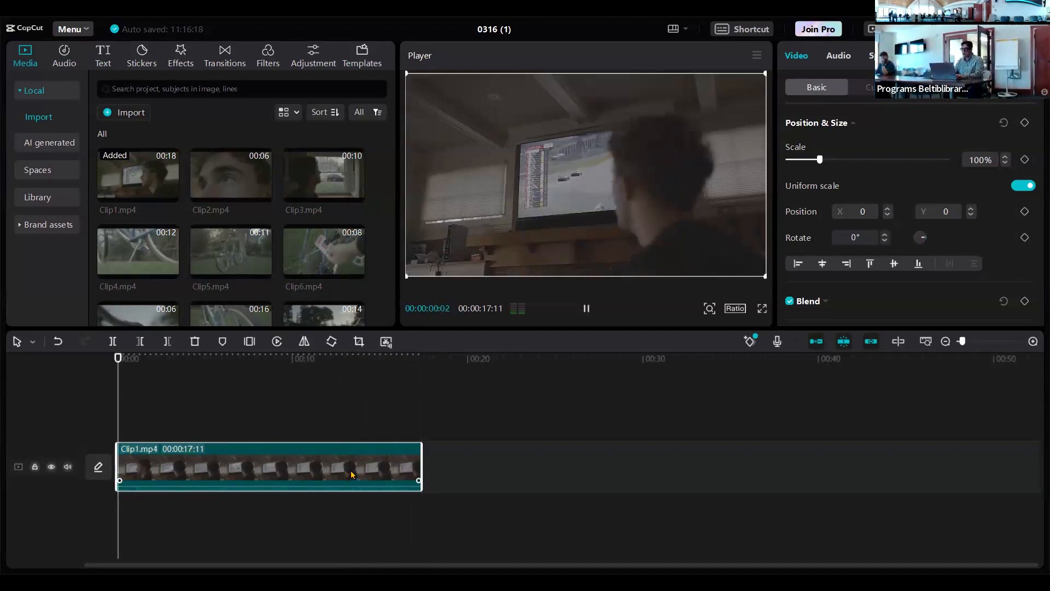
{"action": "key", "text": "space"}
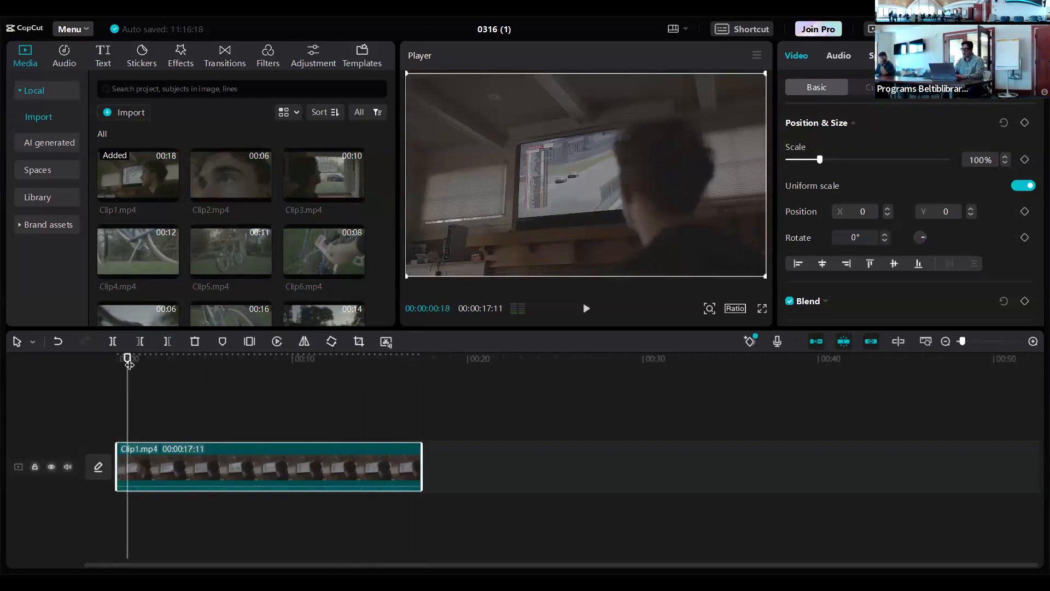
{"action": "left_click_drag", "start_coordinate": [128, 356], "coordinate": [86, 368]}
{"action": "key", "text": "space"}
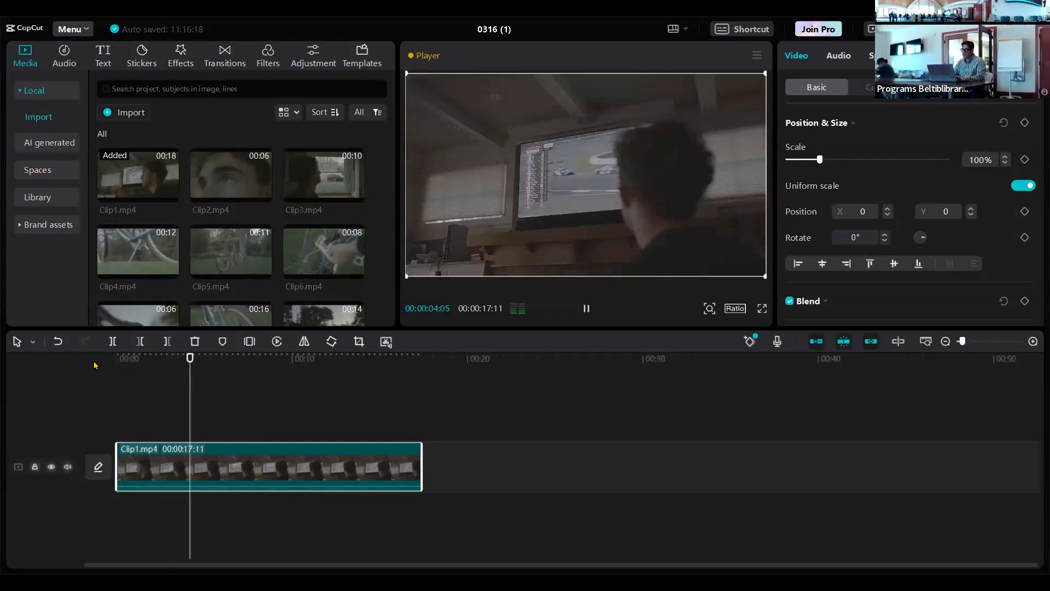
{"action": "key", "text": "space"}
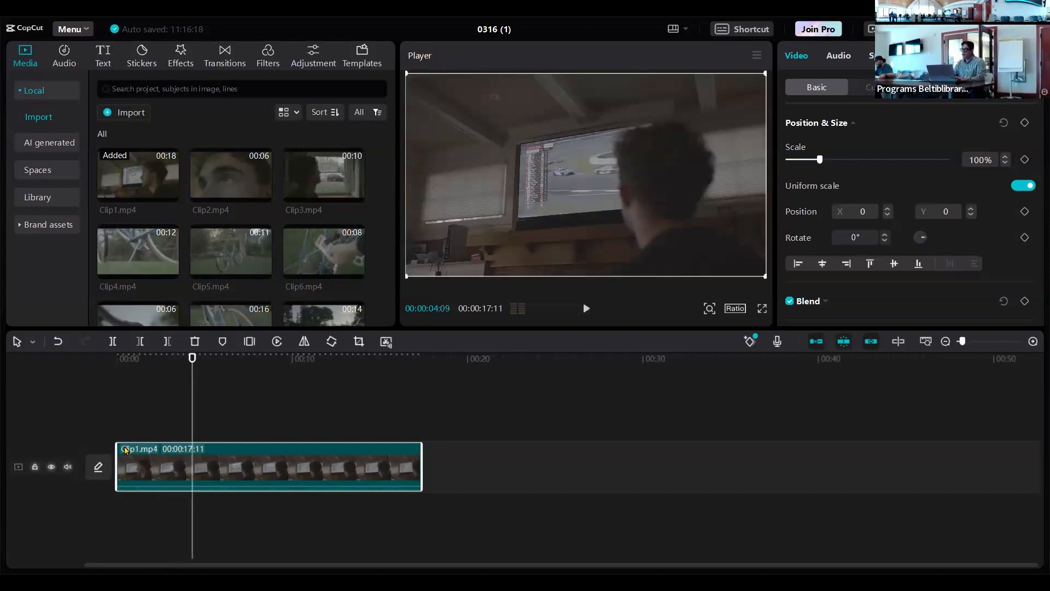
{"action": "left_click", "coordinate": [113, 342]}
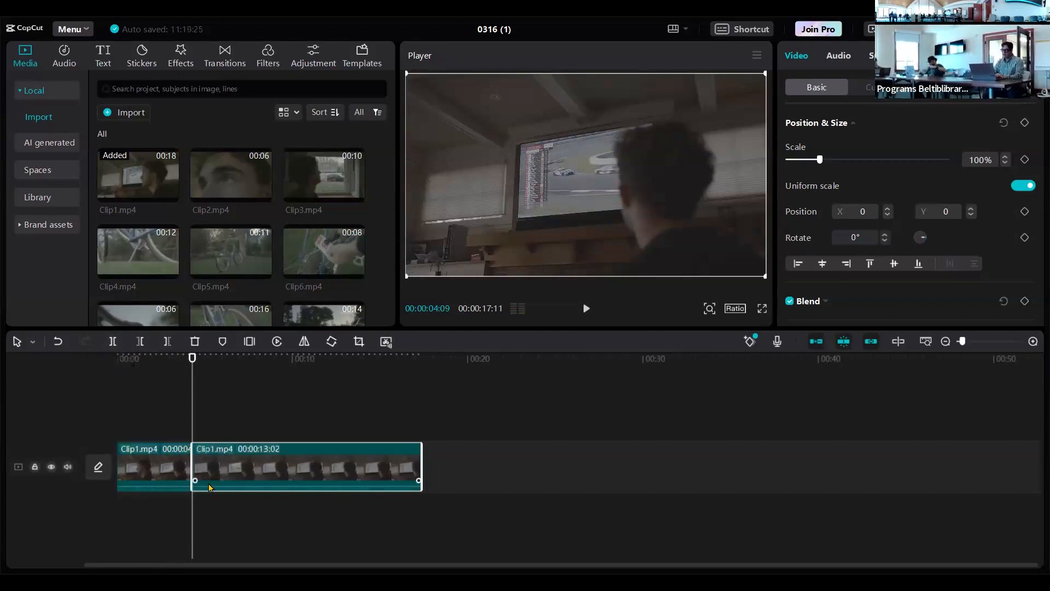
Step: Move the second part of Clip1 onto a new track above the main one, starting at about 29 seconds
{"action": "left_click_drag", "start_coordinate": [228, 468], "coordinate": [508, 464]}
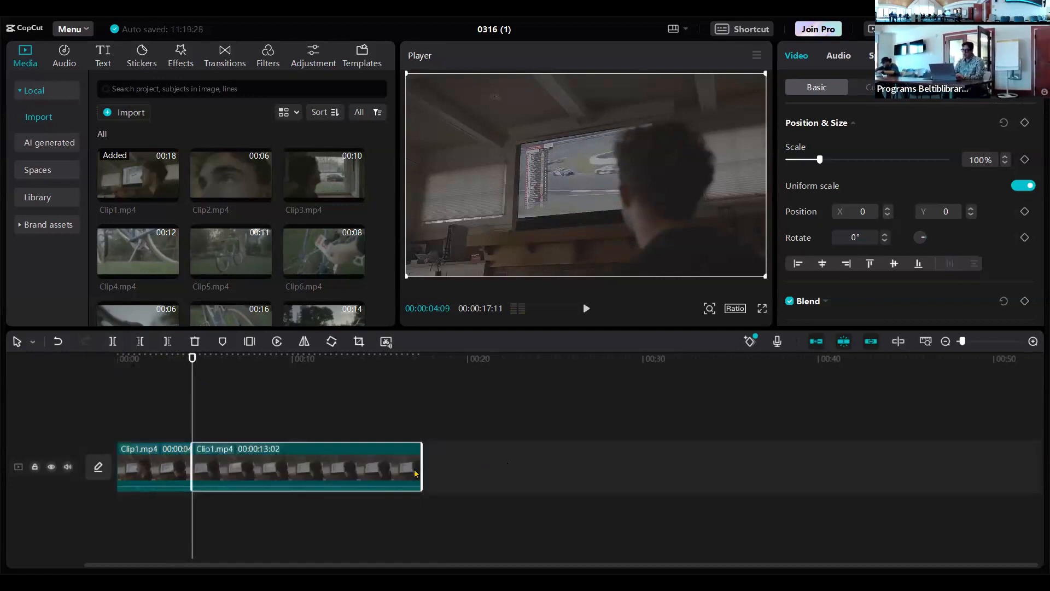
{"action": "left_click_drag", "start_coordinate": [284, 459], "coordinate": [302, 403]}
{"action": "left_click_drag", "start_coordinate": [298, 399], "coordinate": [296, 415]}
{"action": "left_click_drag", "start_coordinate": [553, 438], "coordinate": [710, 412]}
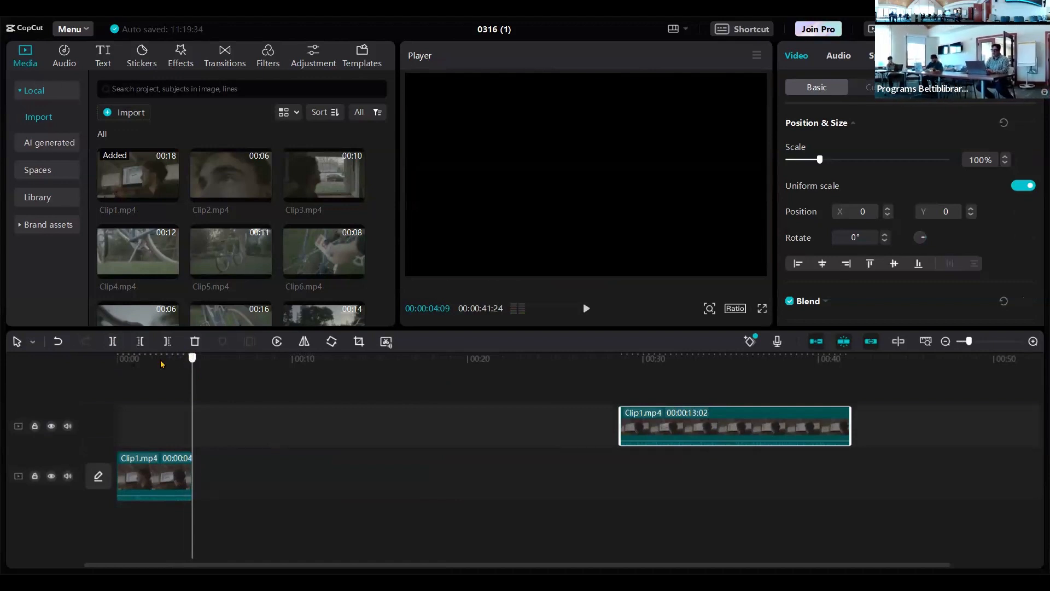
Step: Preview the shortened Clip1, and append Clip2.mp4 directly after it on the main track
{"action": "left_click_drag", "start_coordinate": [190, 363], "coordinate": [8, 388]}
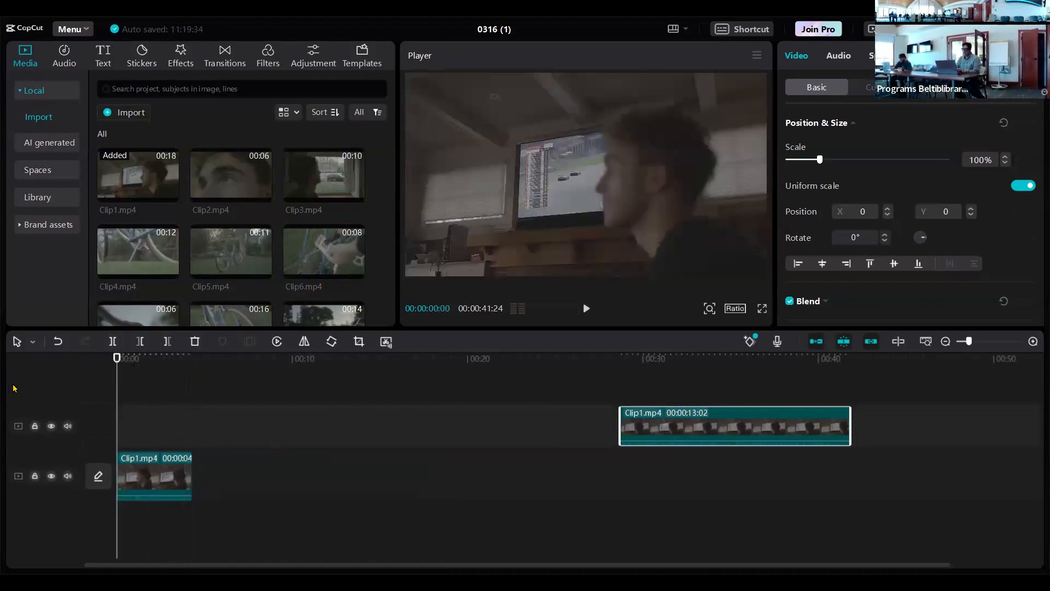
{"action": "key", "text": "space"}
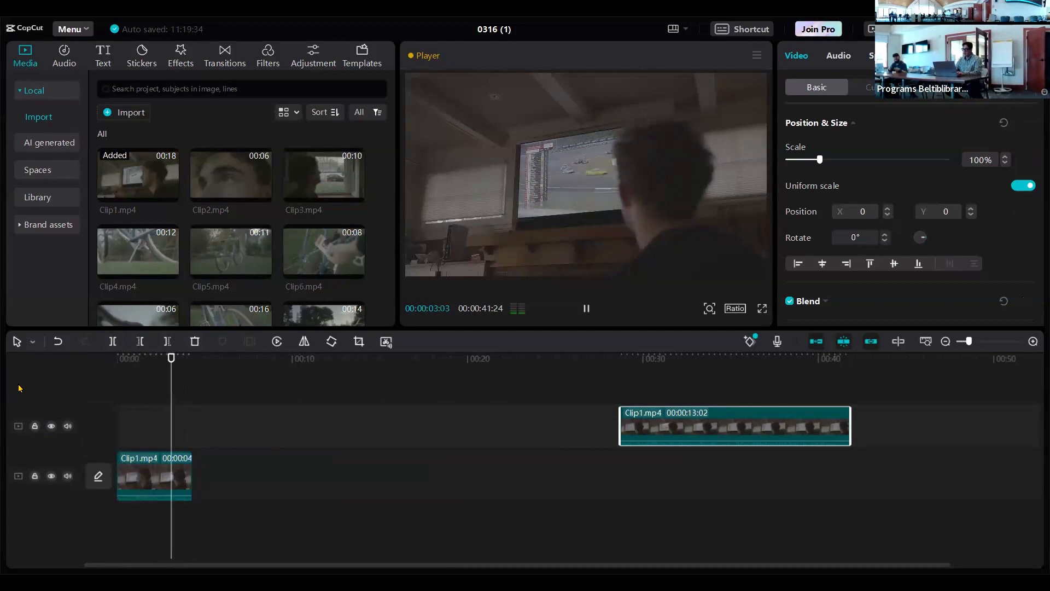
{"action": "key", "text": "space"}
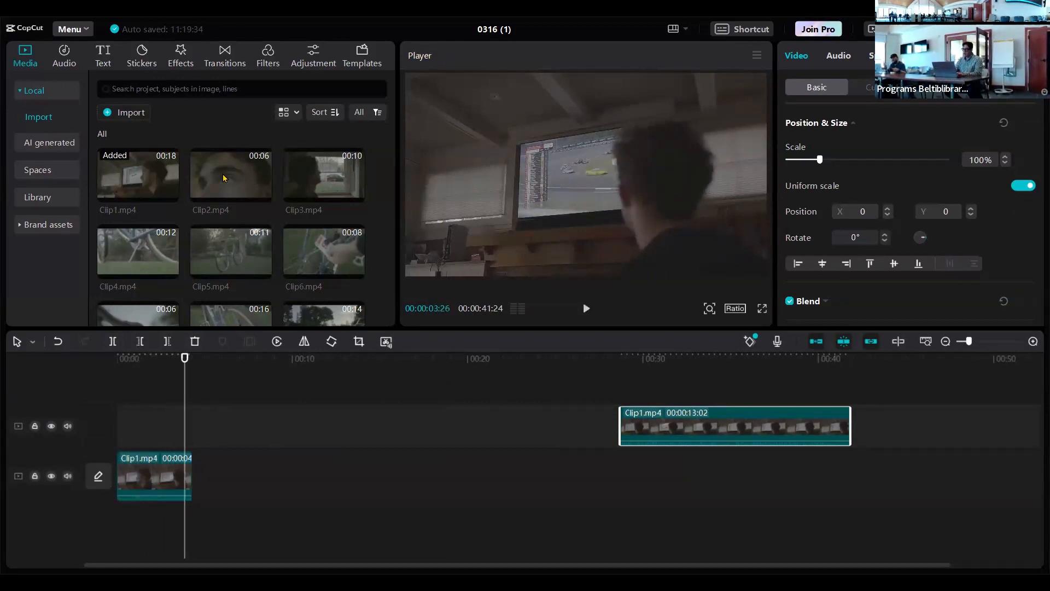
{"action": "left_click_drag", "start_coordinate": [222, 464], "coordinate": [192, 480]}
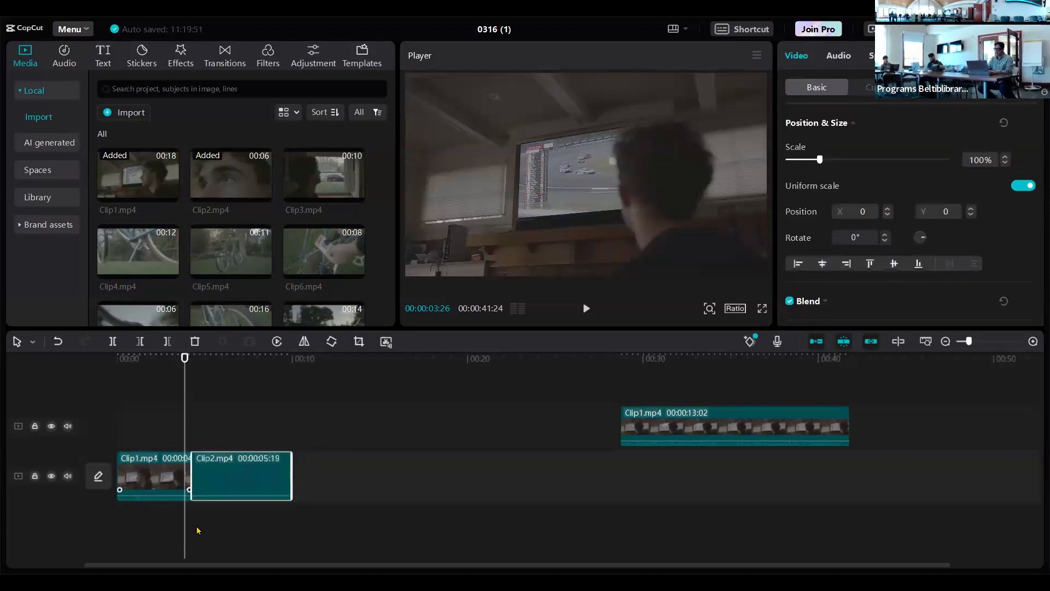
{"action": "key", "text": "space"}
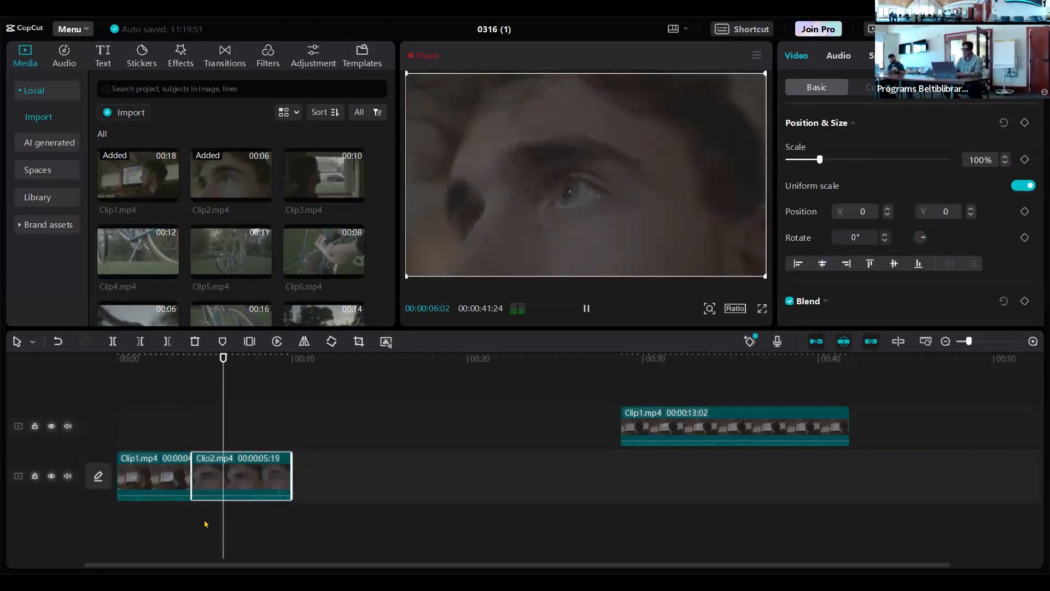
Step: Play Clip2 to its end and replay the cut from Clip1 into Clip2
{"action": "key", "text": "space"}
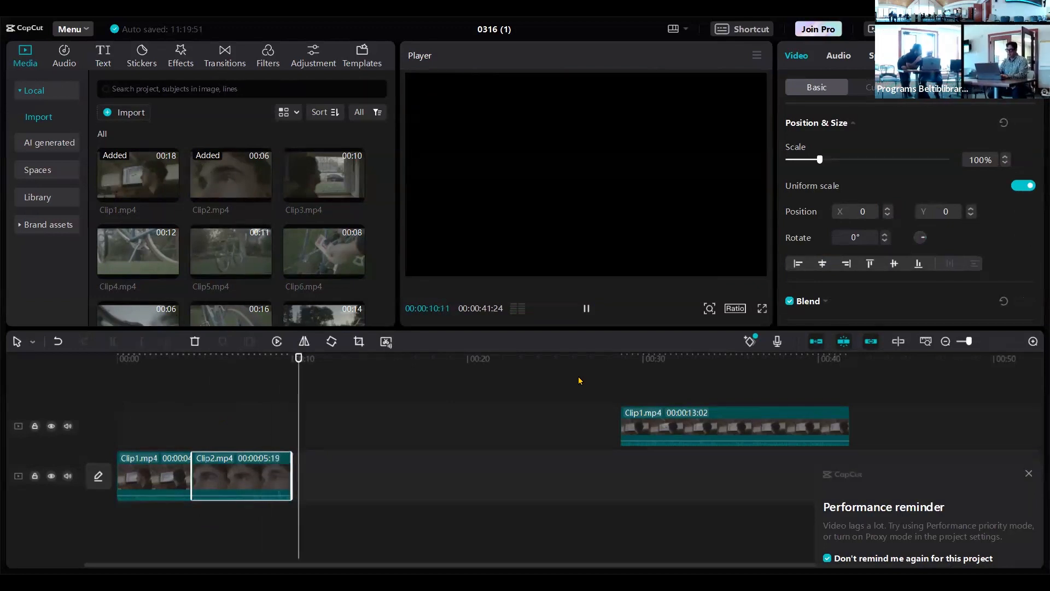
{"action": "left_click", "coordinate": [153, 421]}
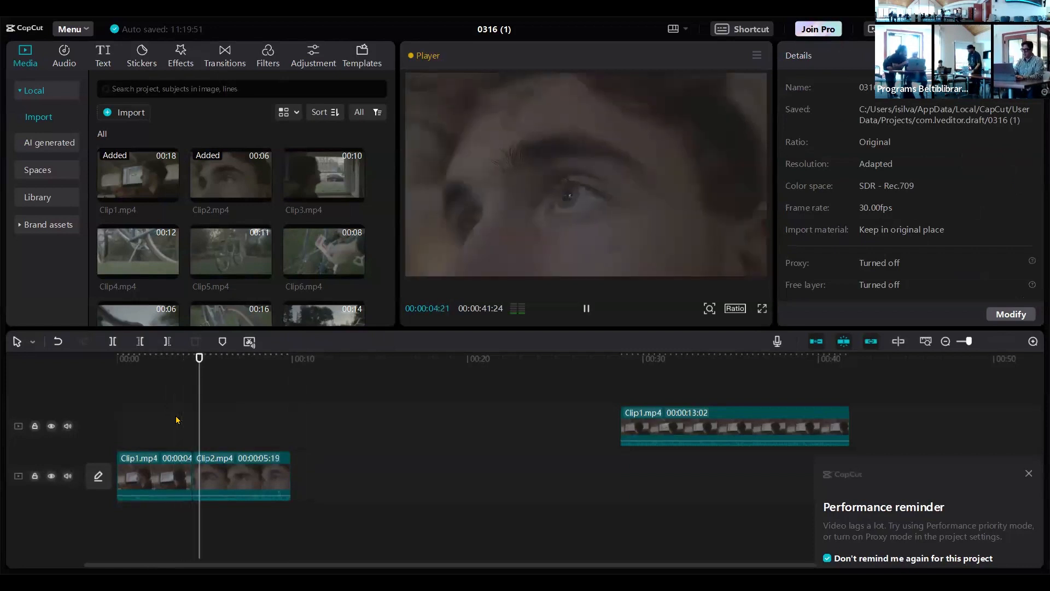
{"action": "key", "text": "space"}
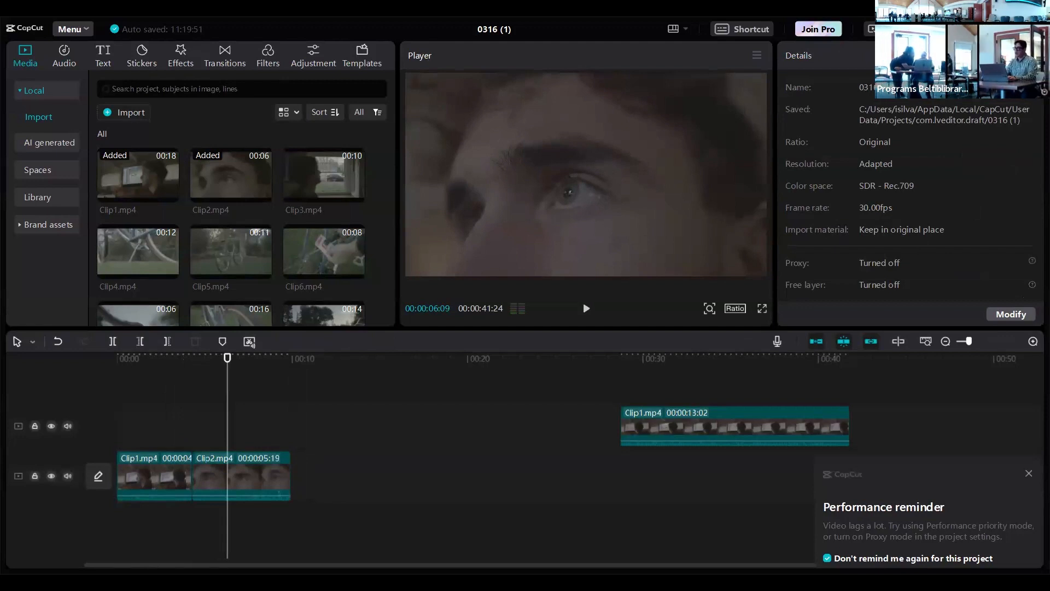
Step: Look through the In and Out animations available for the first Clip1 segment
{"action": "left_click", "coordinate": [169, 467]}
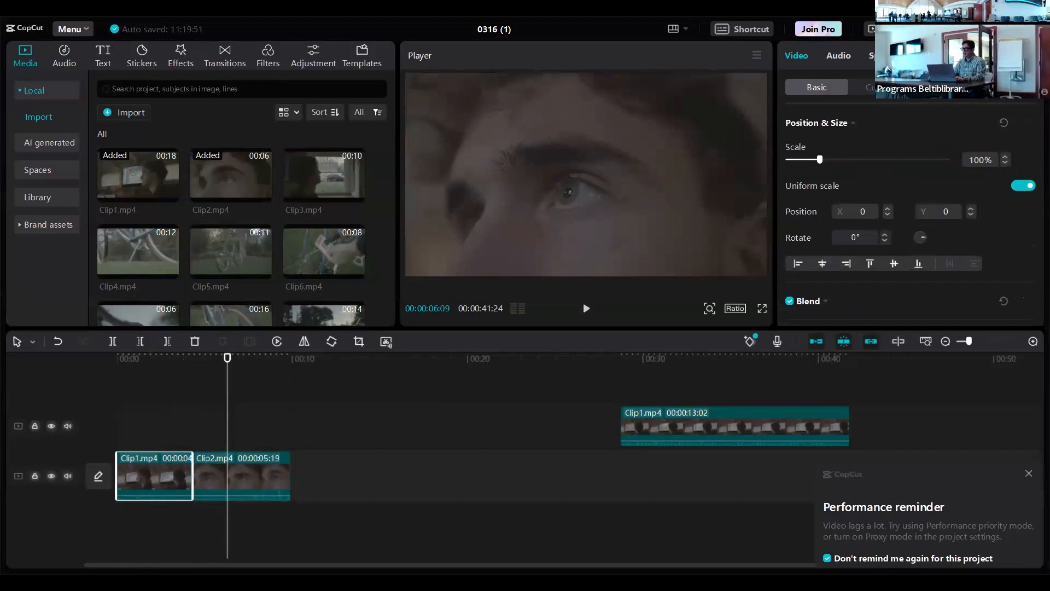
{"action": "left_click", "coordinate": [935, 56]}
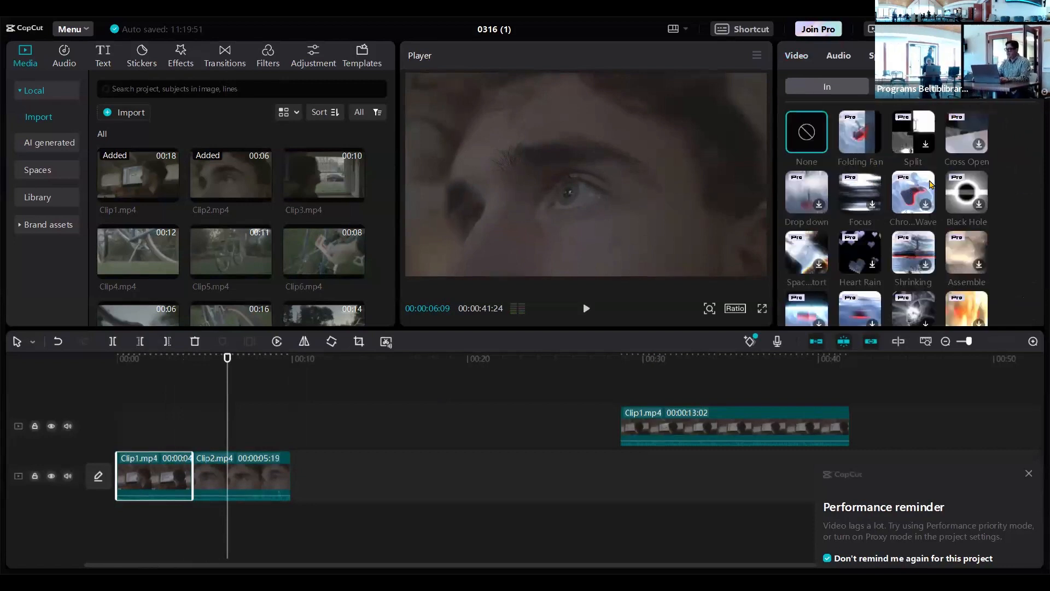
{"action": "scroll", "coordinate": [839, 249], "scroll_direction": "down", "scroll_amount": 2}
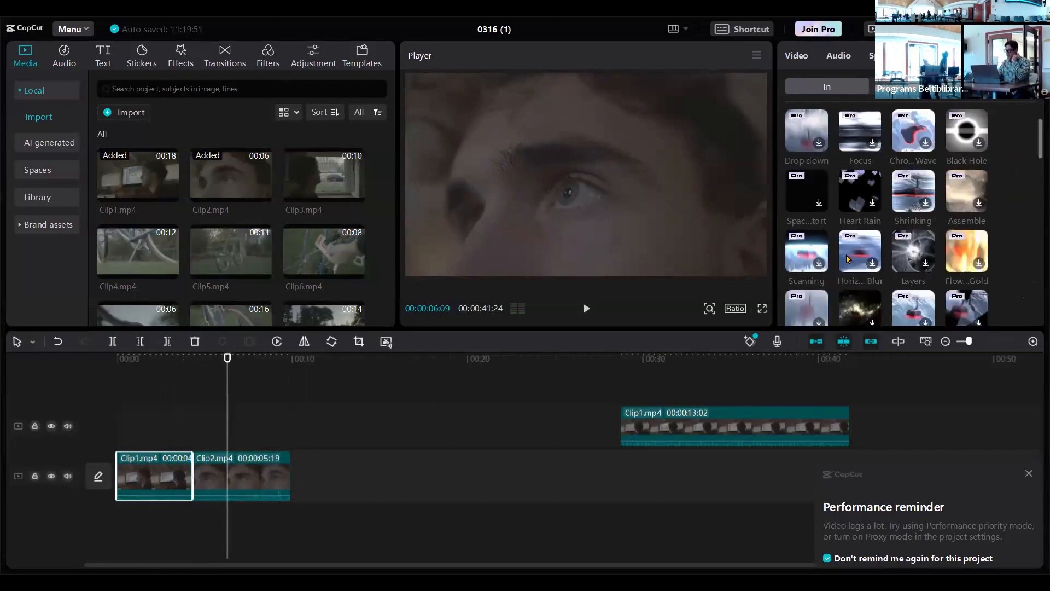
{"action": "scroll", "coordinate": [847, 260], "scroll_direction": "down", "scroll_amount": 2}
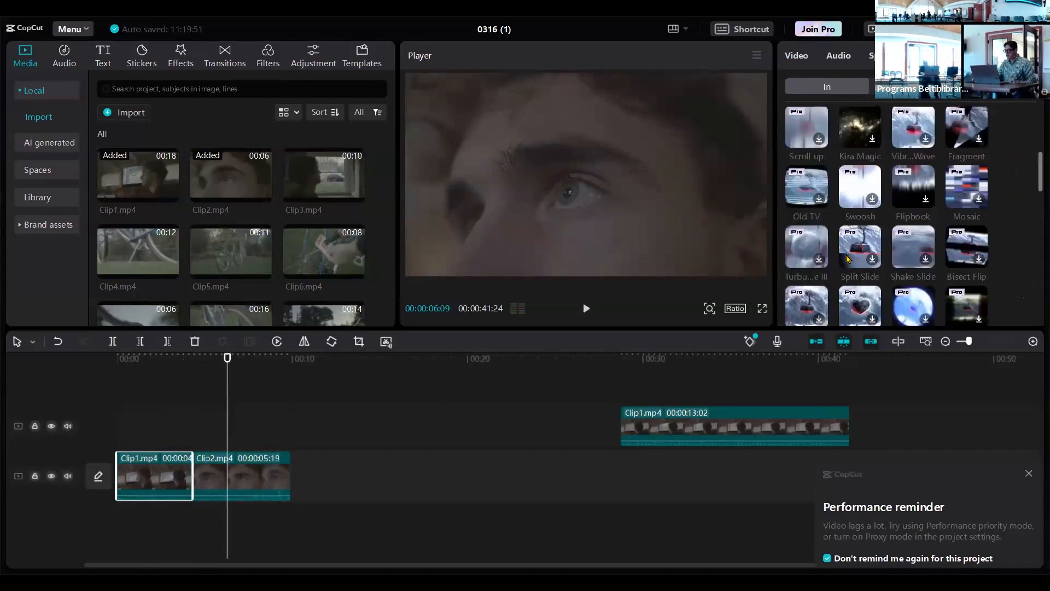
{"action": "scroll", "coordinate": [856, 123], "scroll_direction": "up", "scroll_amount": 3}
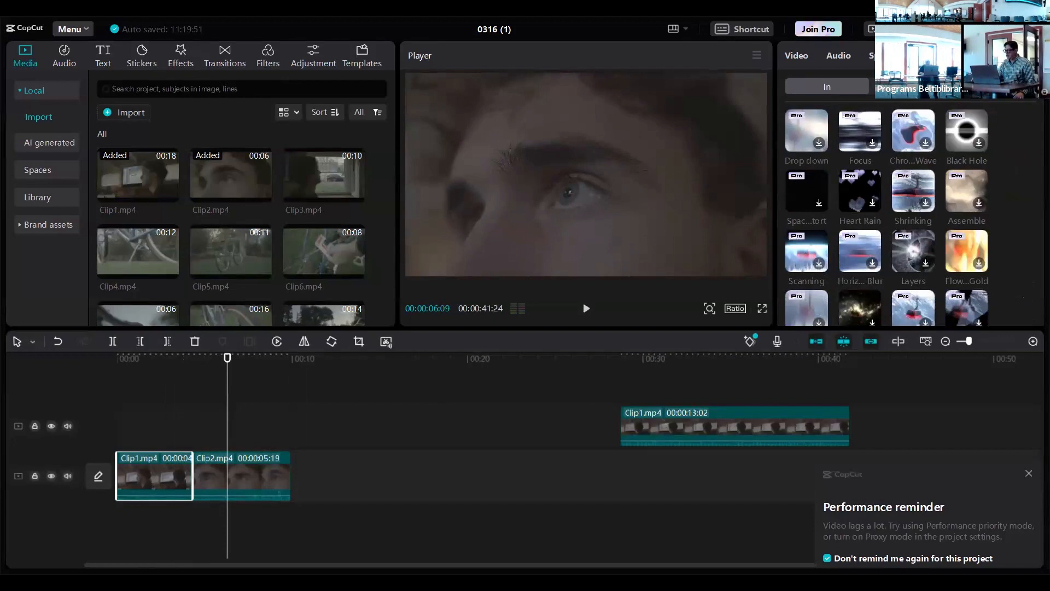
{"action": "left_click", "coordinate": [913, 88]}
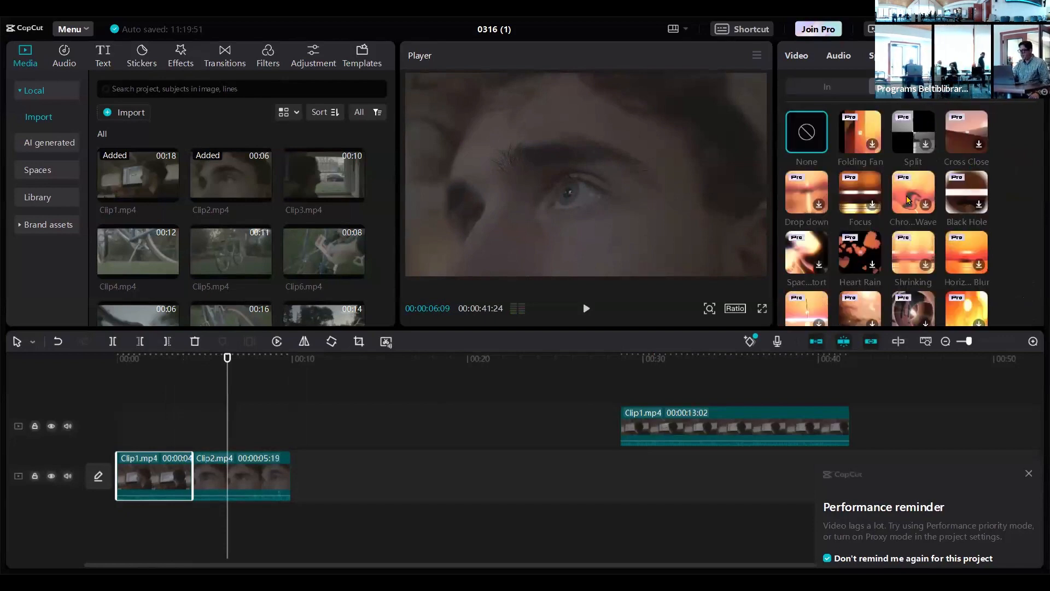
{"action": "scroll", "coordinate": [790, 210], "scroll_direction": "down", "scroll_amount": 2}
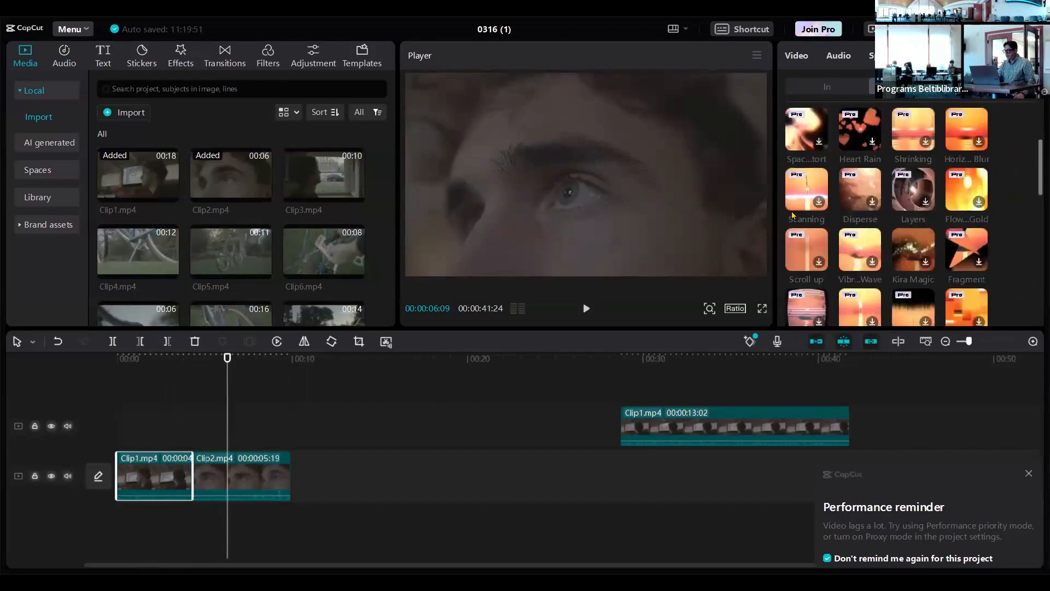
{"action": "scroll", "coordinate": [949, 186], "scroll_direction": "down", "scroll_amount": 1}
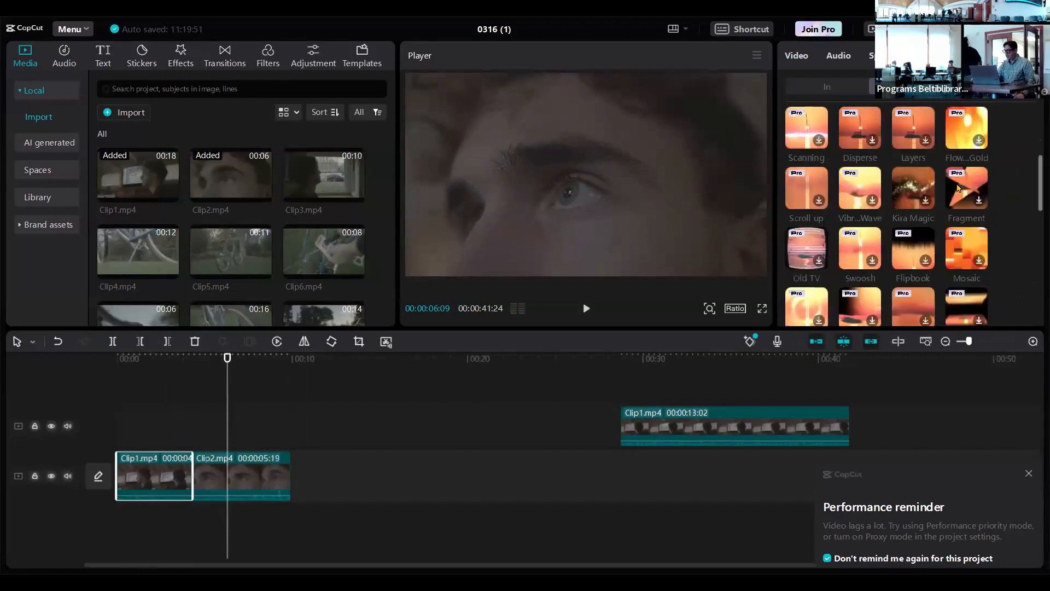
Step: Play the sequence from within Clip1 into Clip2 and split Clip2 at 00:00:07:03
{"action": "left_click", "coordinate": [167, 418]}
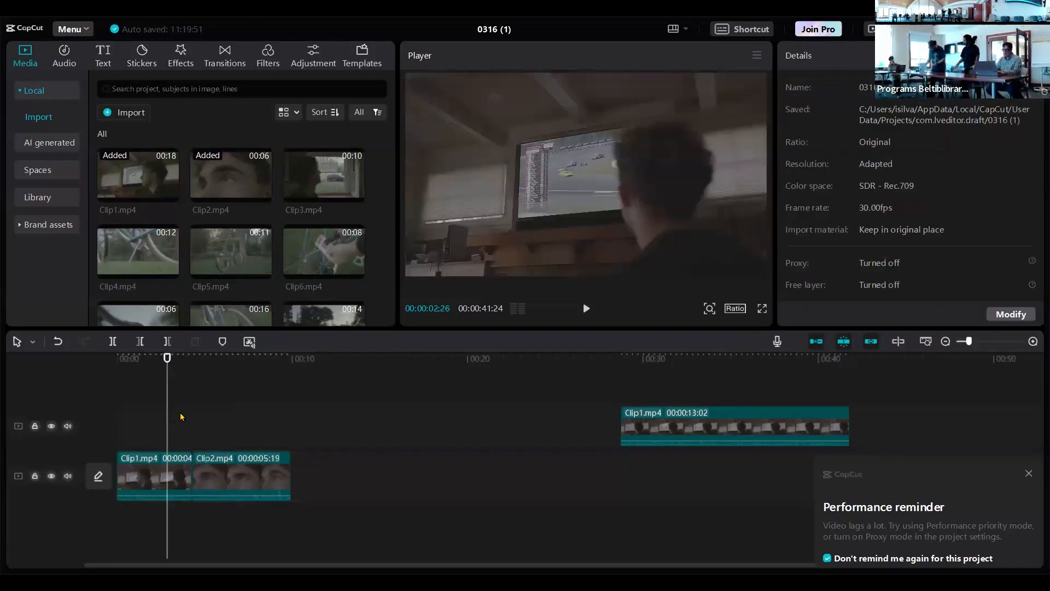
{"action": "key", "text": "space"}
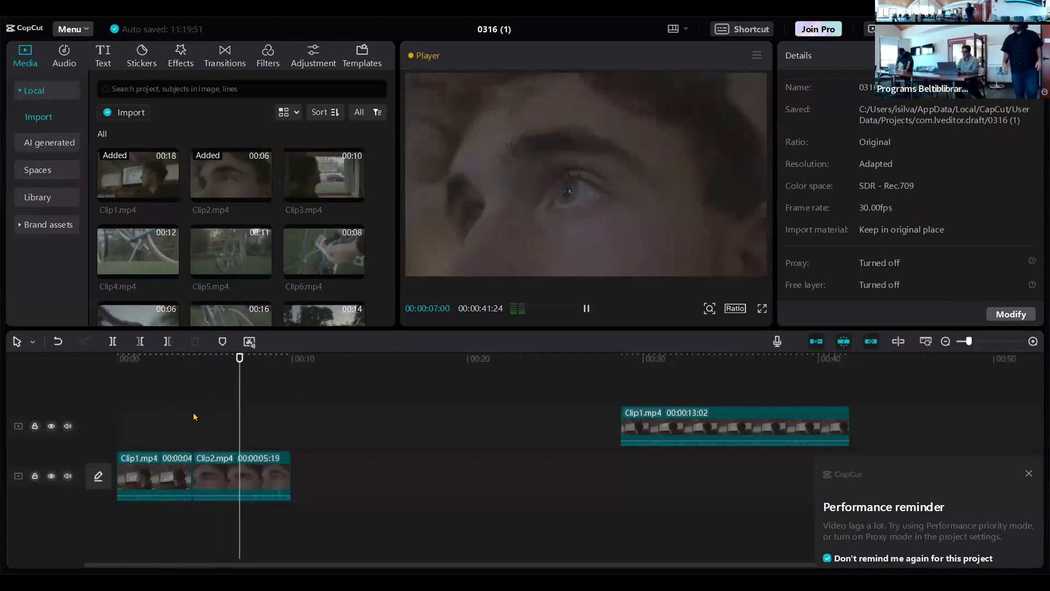
{"action": "key", "text": "space"}
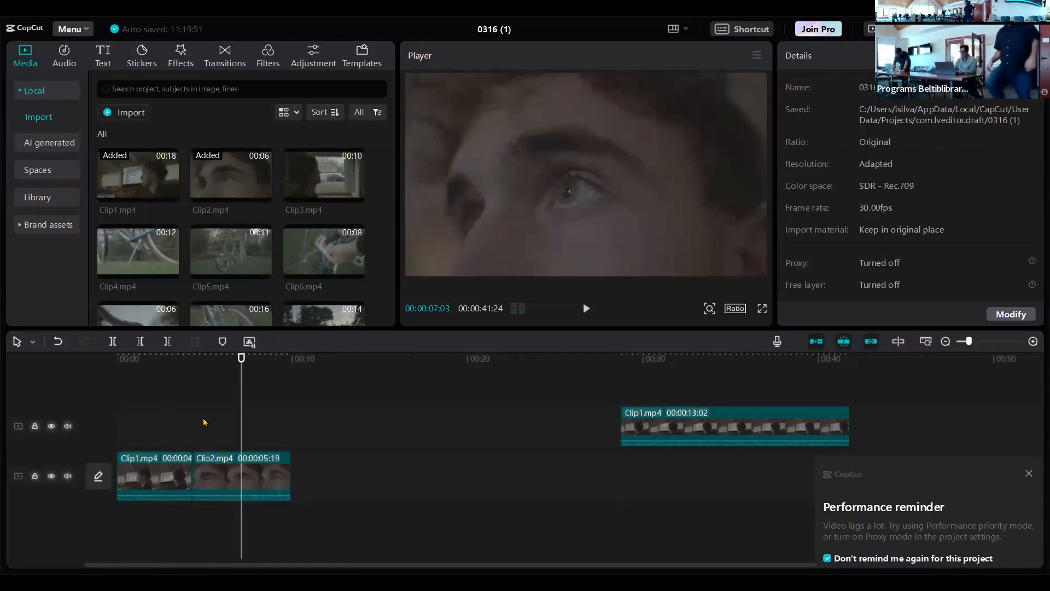
{"action": "left_click", "coordinate": [113, 342]}
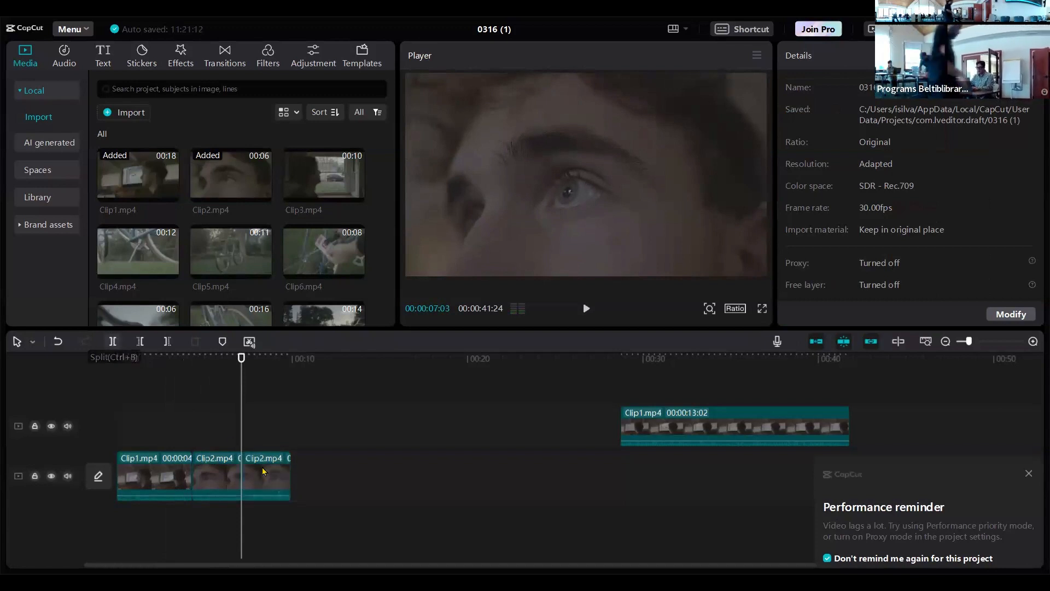
Step: Move the second part of Clip2 onto the upper track after the leftover Clip1 part, starting at about 43 seconds
{"action": "left_click_drag", "start_coordinate": [265, 476], "coordinate": [460, 414]}
{"action": "left_click_drag", "start_coordinate": [890, 416], "coordinate": [889, 419]}
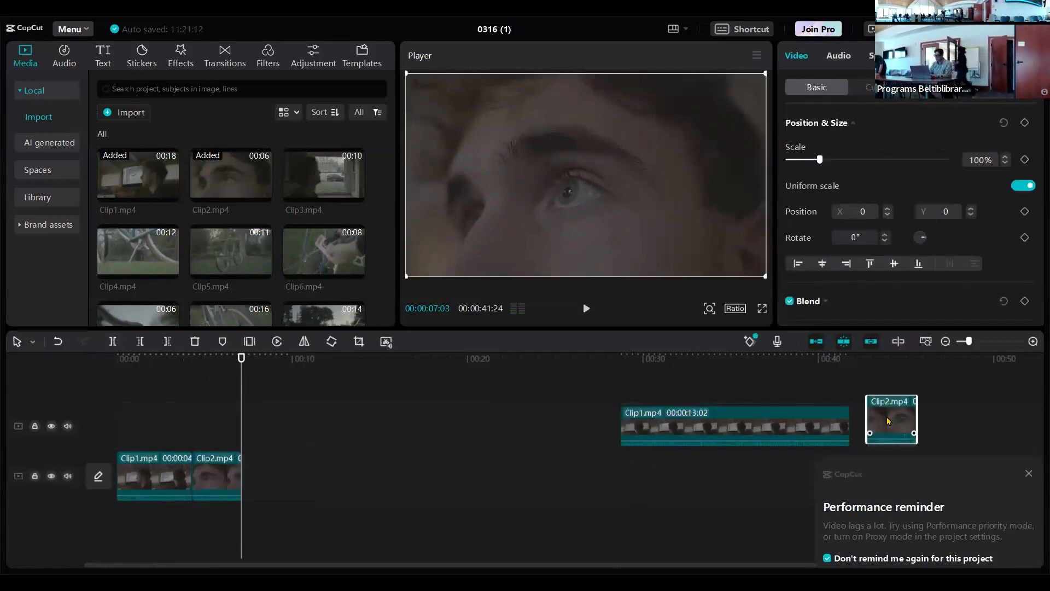
{"action": "left_click", "coordinate": [741, 440]}
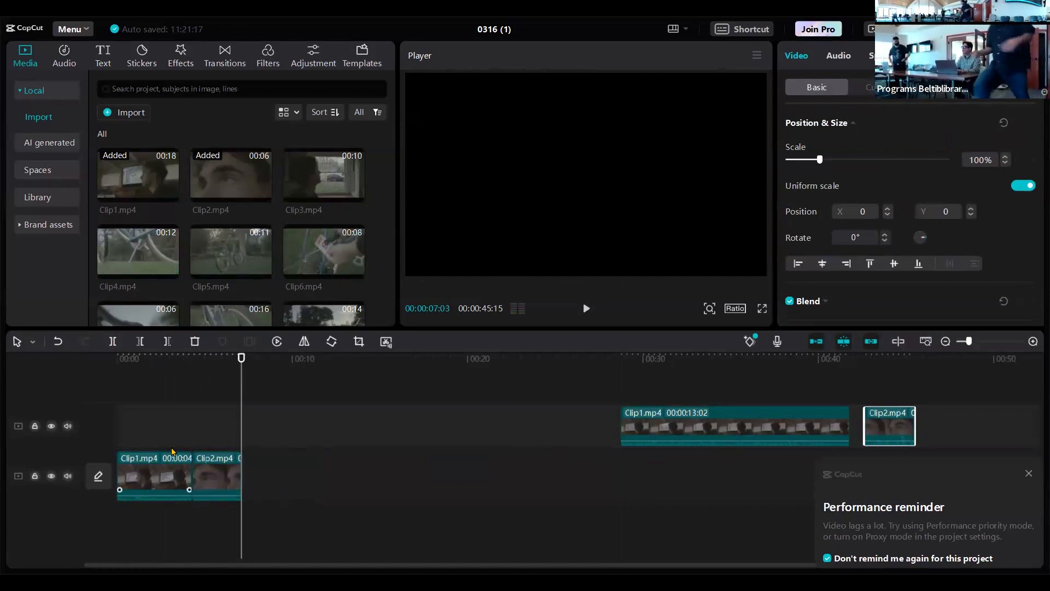
Step: Append Clip3.mp4 directly after the shortened Clip2 on the main track and play its first seconds
{"action": "mouse_move", "coordinate": [319, 179]}
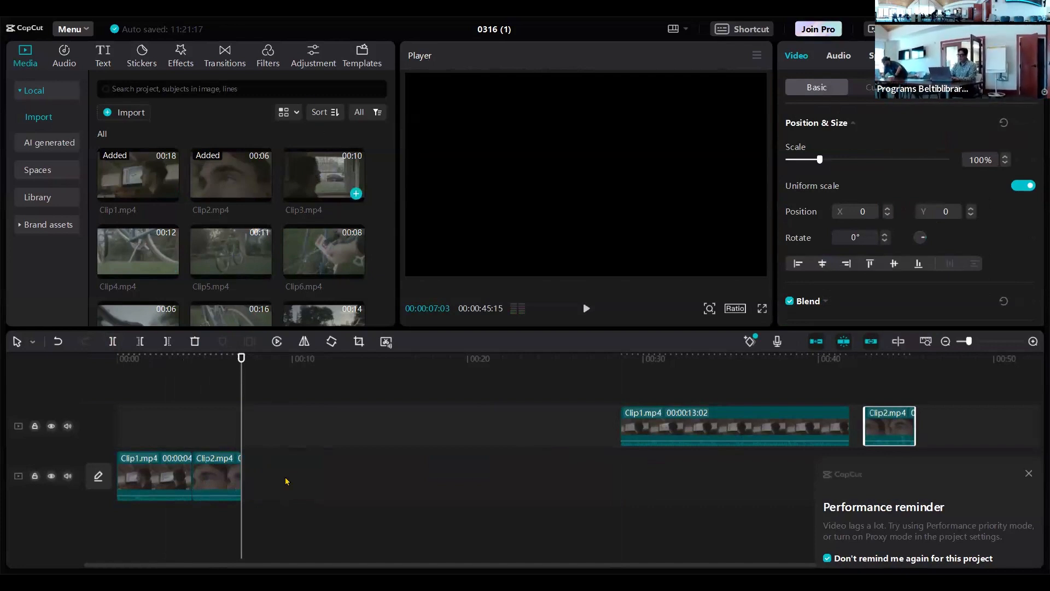
{"action": "left_click_drag", "start_coordinate": [280, 420], "coordinate": [268, 486]}
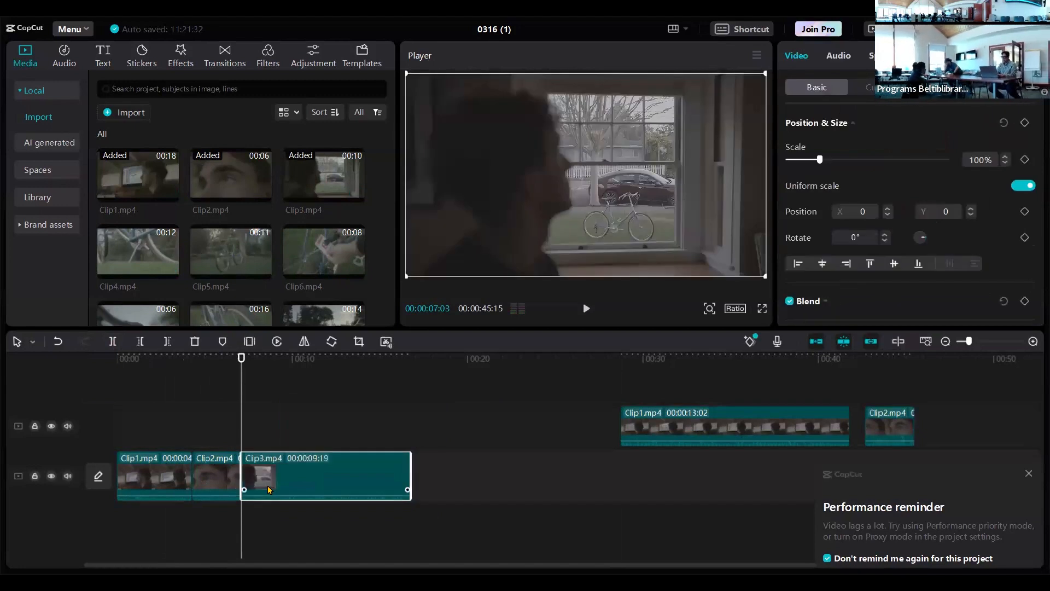
{"action": "key", "text": "space"}
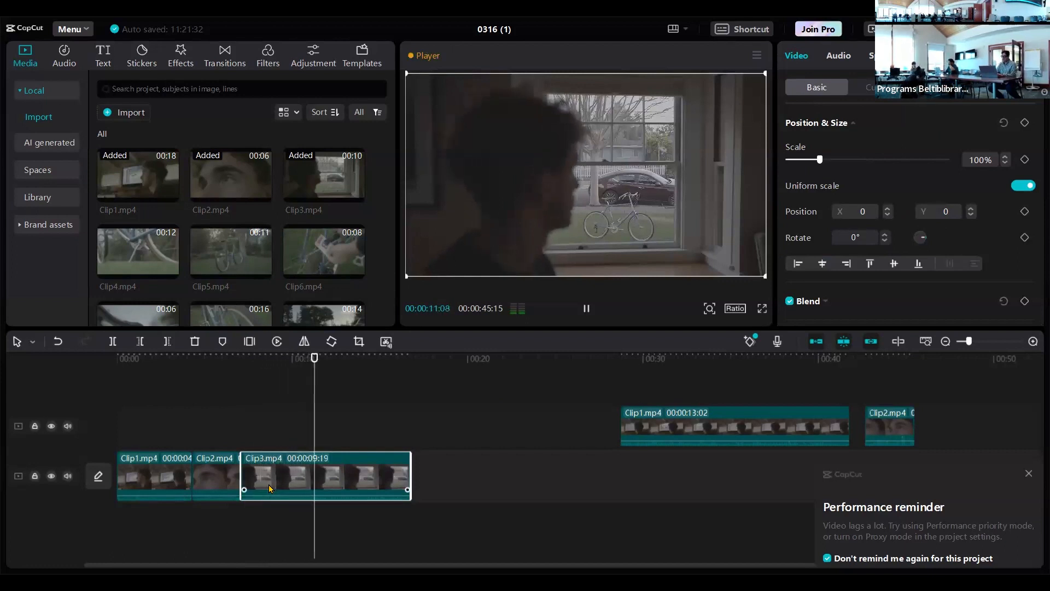
{"action": "key", "text": "space"}
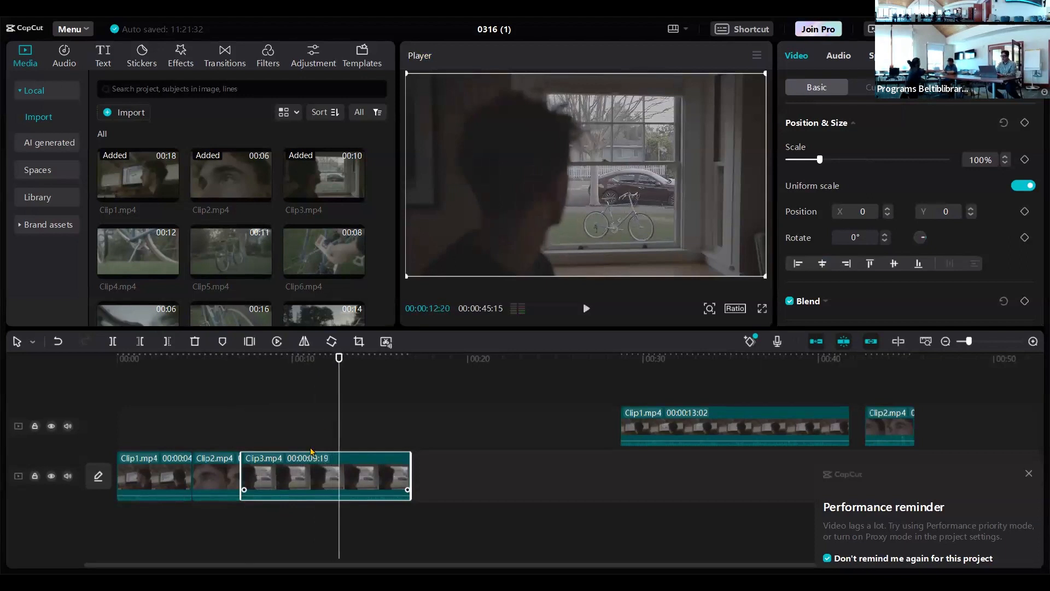
Step: Replay the sequence into Clip3, split Clip3 at 00:00:10:28, and delete its first part
{"action": "left_click", "coordinate": [338, 360]}
{"action": "left_click", "coordinate": [196, 399]}
{"action": "key", "text": "space"}
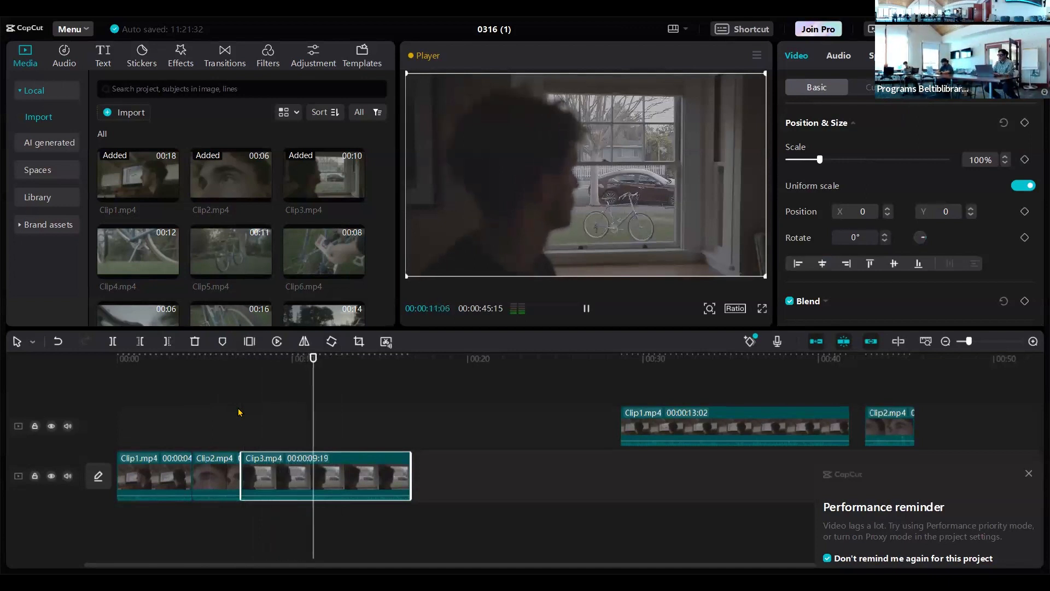
{"action": "key", "text": "space"}
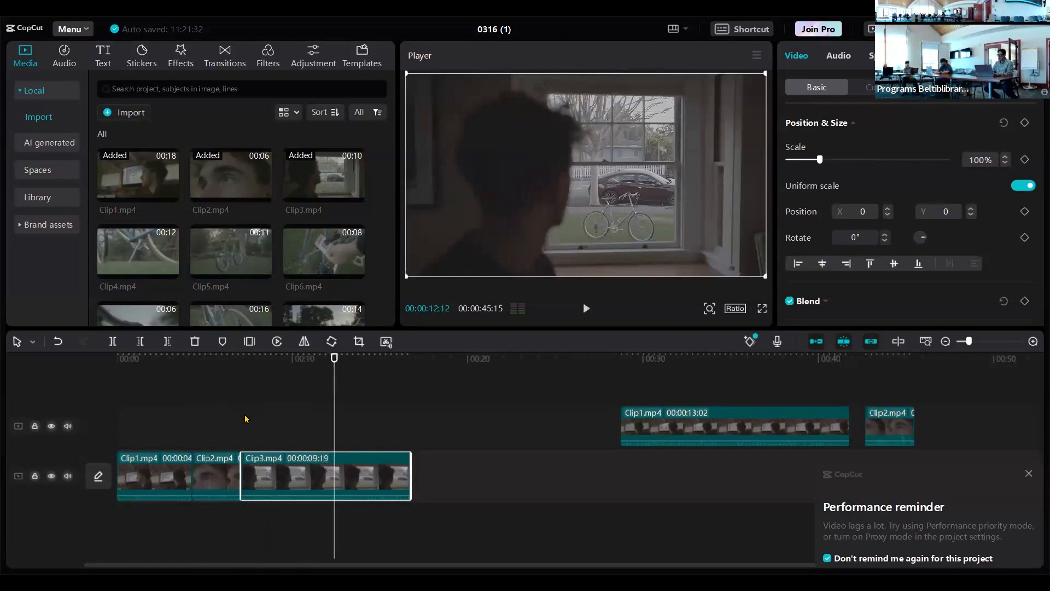
{"action": "left_click", "coordinate": [310, 362]}
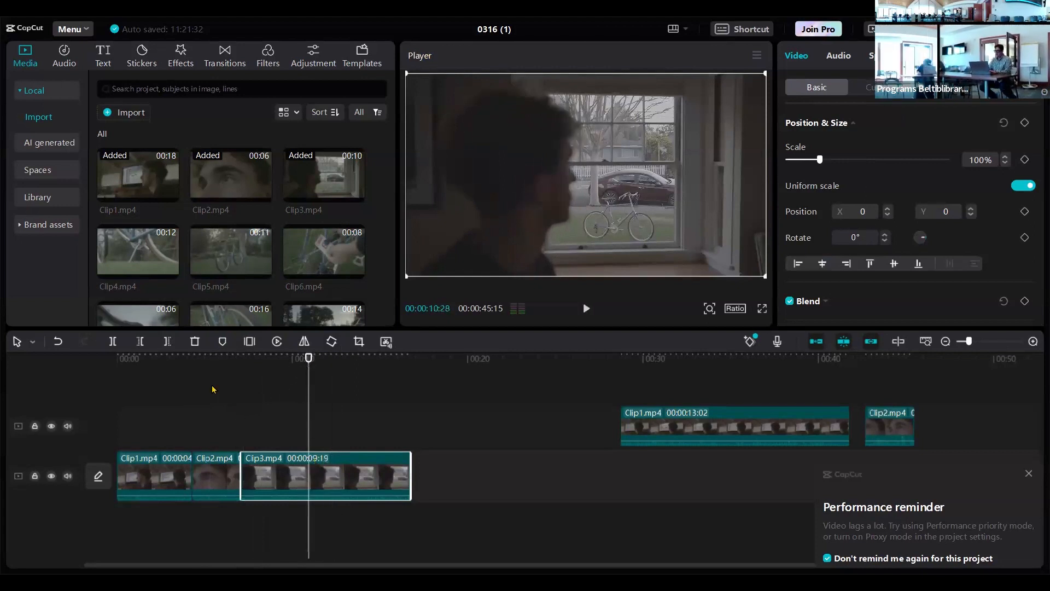
{"action": "left_click", "coordinate": [113, 342]}
{"action": "left_click", "coordinate": [271, 471]}
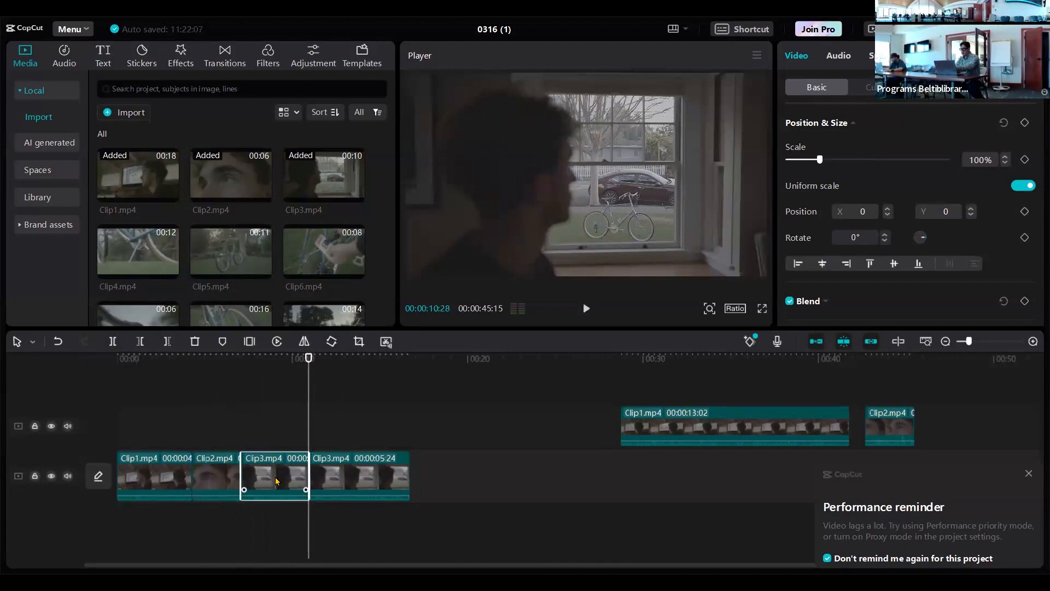
{"action": "key", "text": "Delete"}
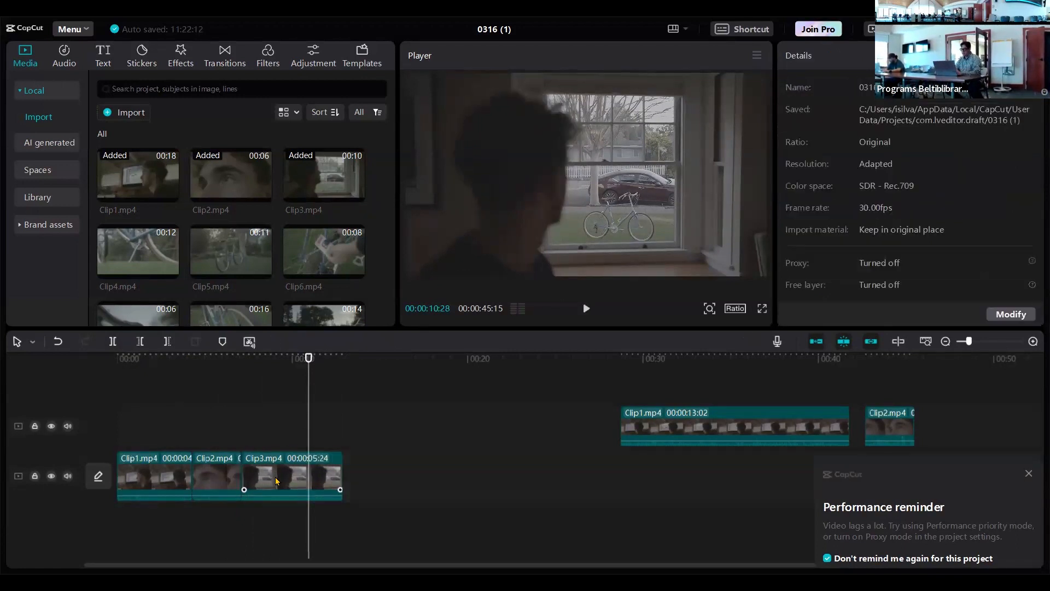
Step: Preview the shortened Clip3, split it at 00:00:10:15, and delete the part after the cut
{"action": "left_click", "coordinate": [211, 427]}
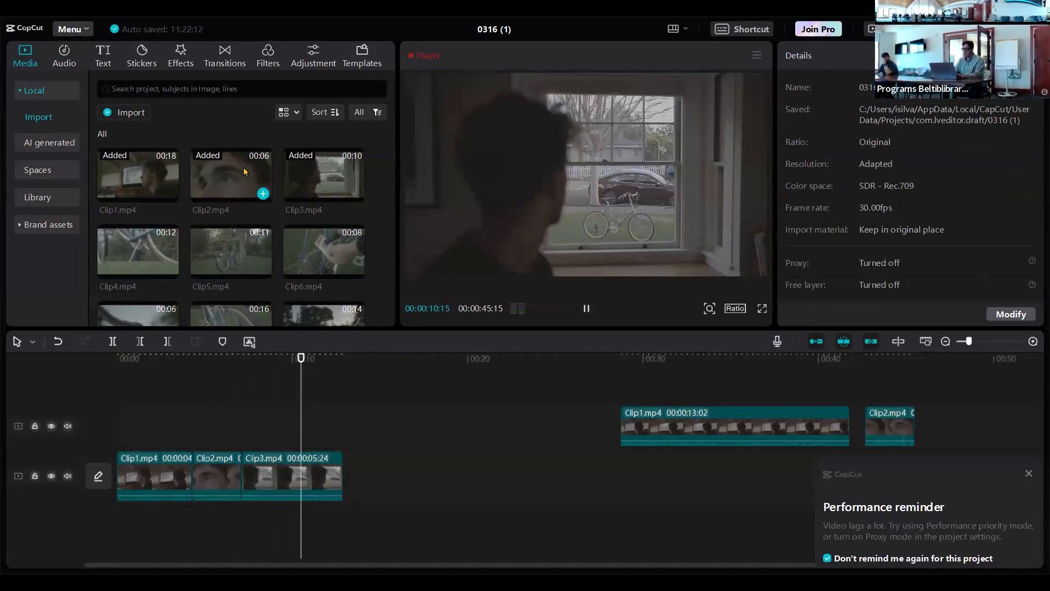
{"action": "key", "text": "space"}
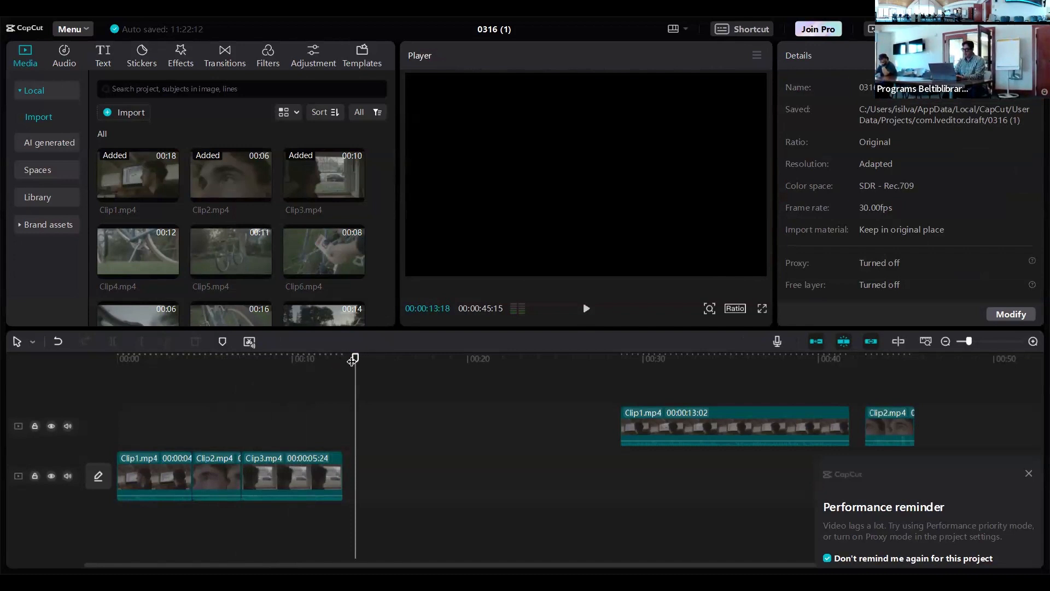
{"action": "left_click_drag", "start_coordinate": [356, 357], "coordinate": [303, 383]}
{"action": "left_click", "coordinate": [113, 342]}
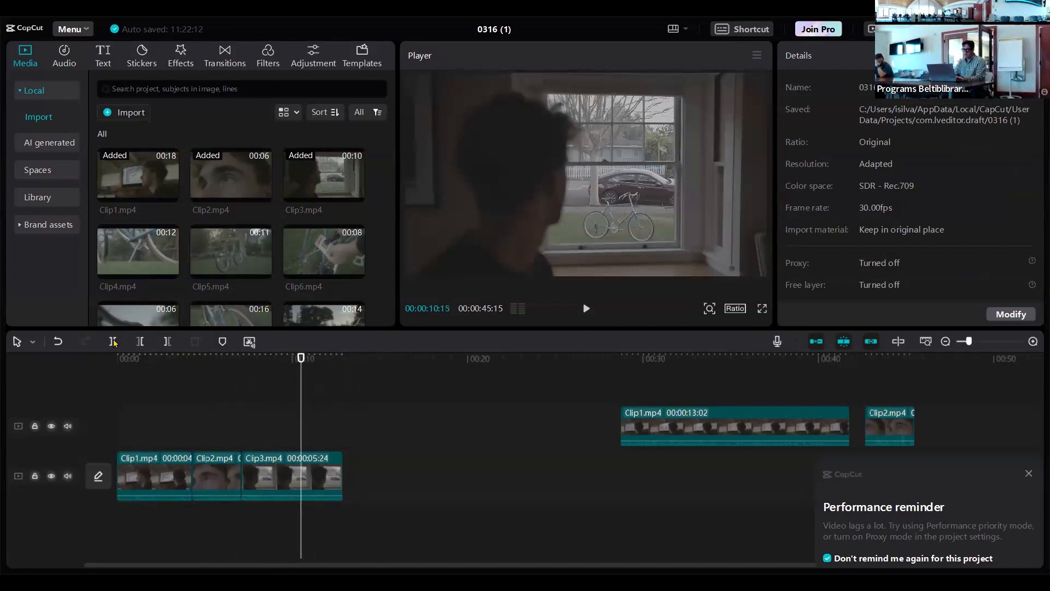
{"action": "left_click", "coordinate": [328, 484]}
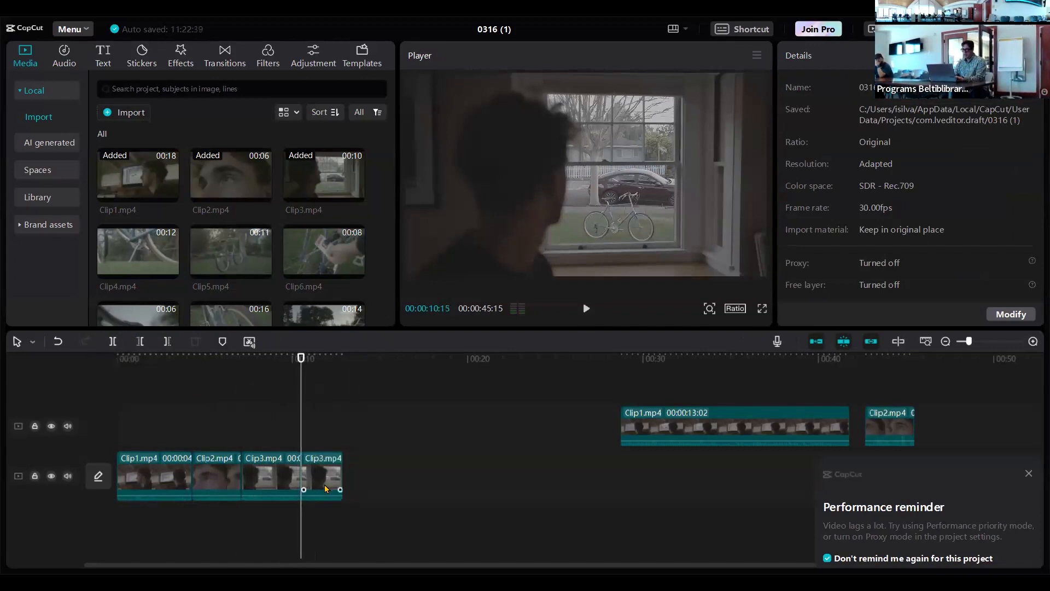
{"action": "key", "text": "Delete"}
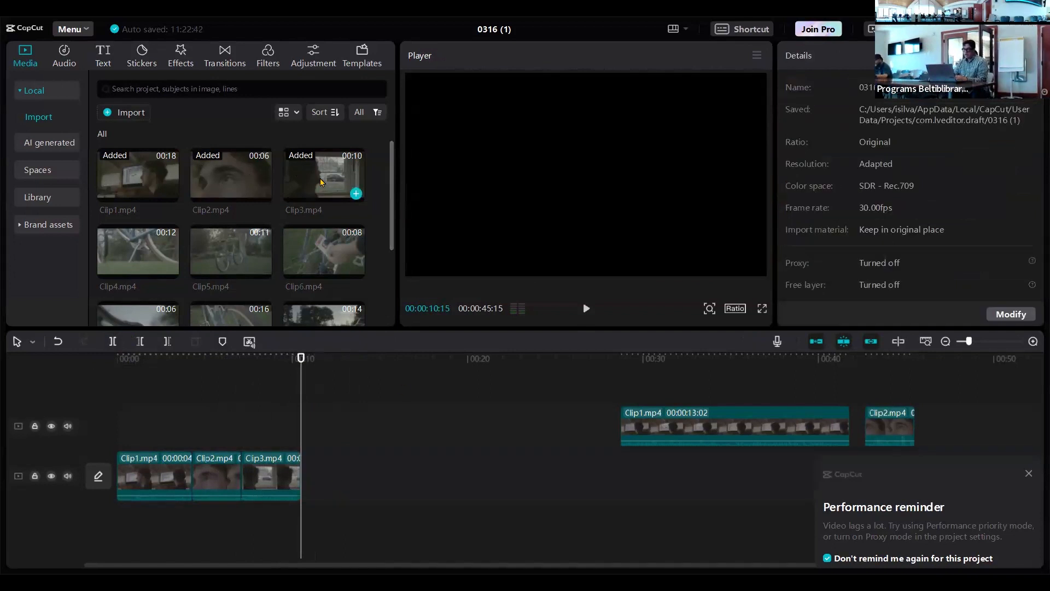
Step: Append Clip4.mp4 directly after Clip3 on the main track and preview the sequence into it
{"action": "left_click_drag", "start_coordinate": [129, 255], "coordinate": [340, 471]}
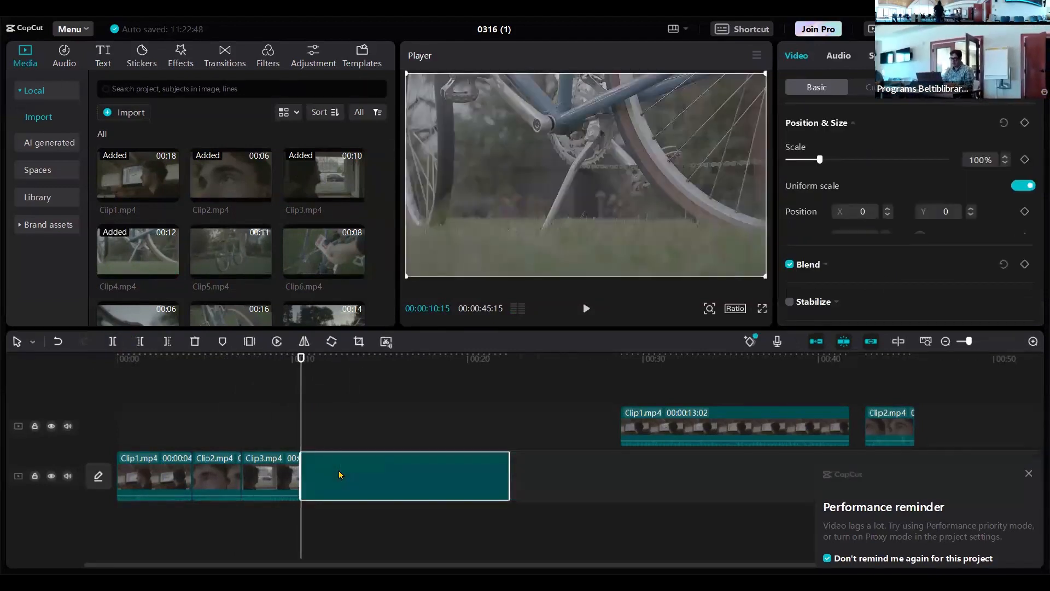
{"action": "left_click", "coordinate": [265, 429]}
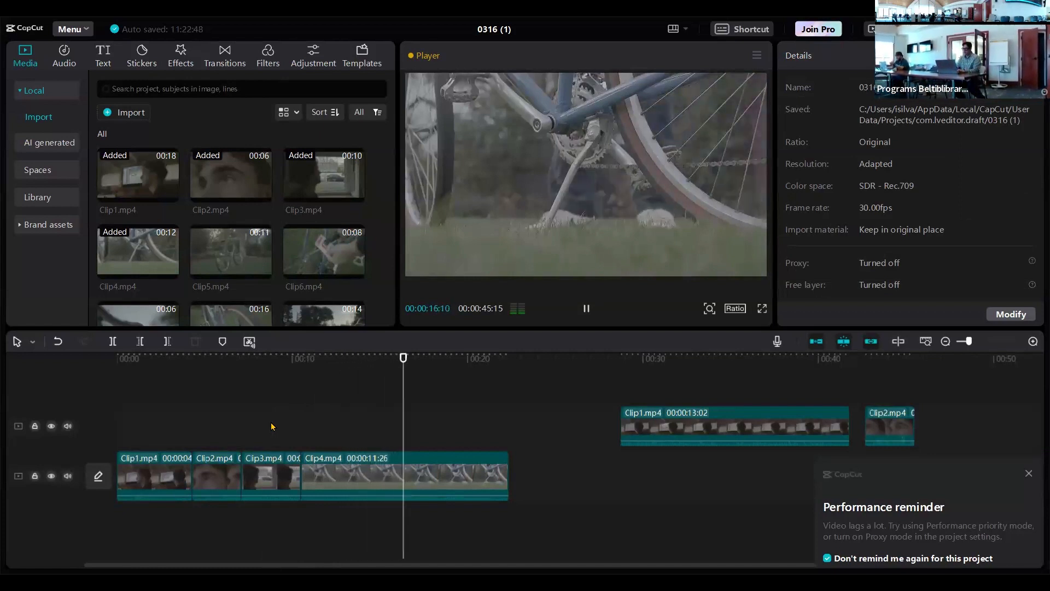
{"action": "key", "text": "space"}
{"action": "left_click", "coordinate": [335, 394]}
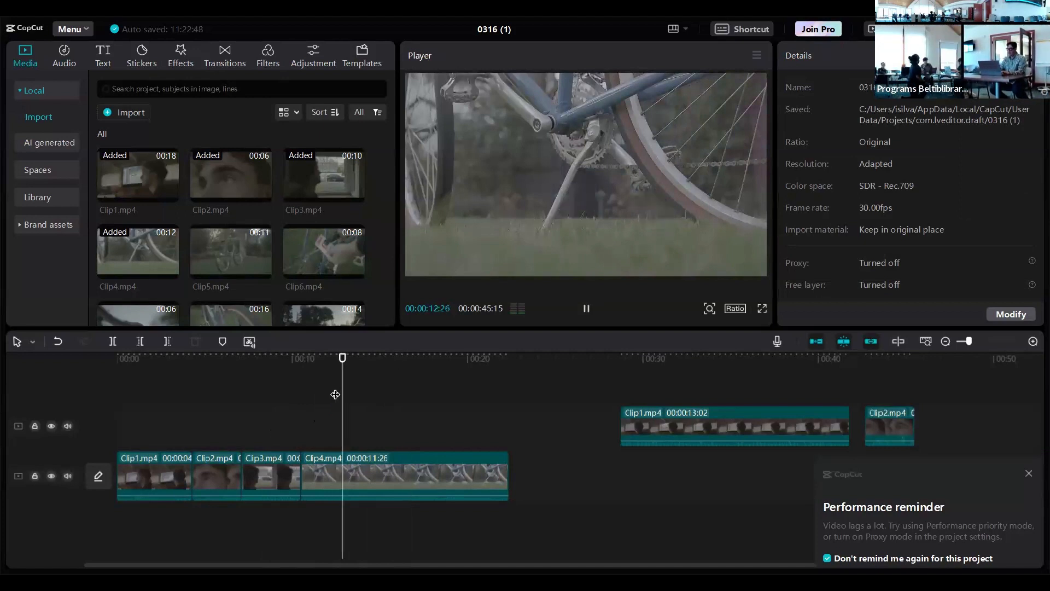
{"action": "key", "text": "space"}
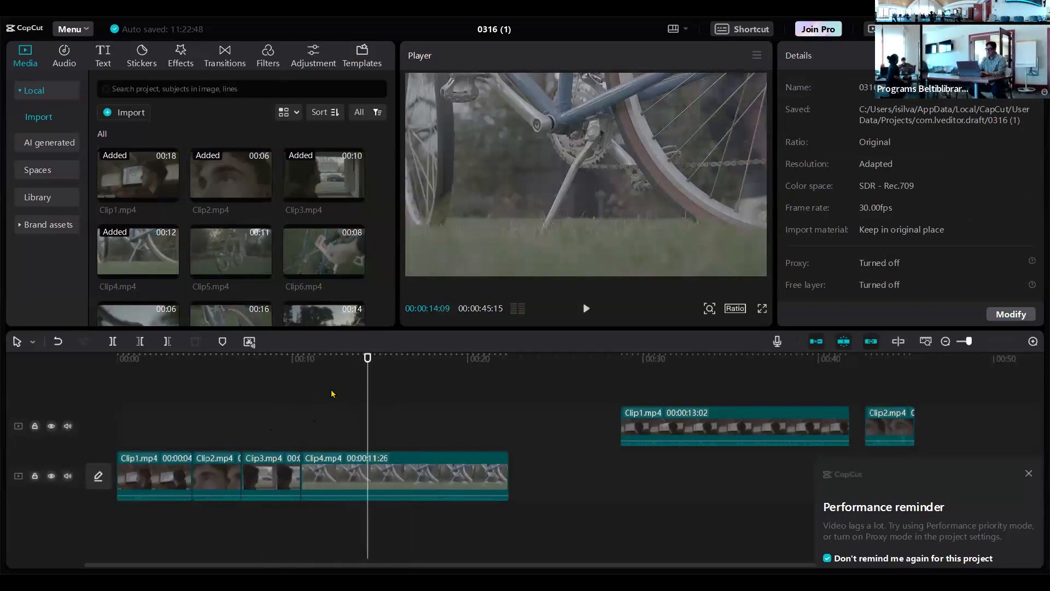
Step: Split Clip4 on the main track at 00:00:12:19 and delete the part before the cut
{"action": "left_click_drag", "start_coordinate": [367, 357], "coordinate": [340, 390]}
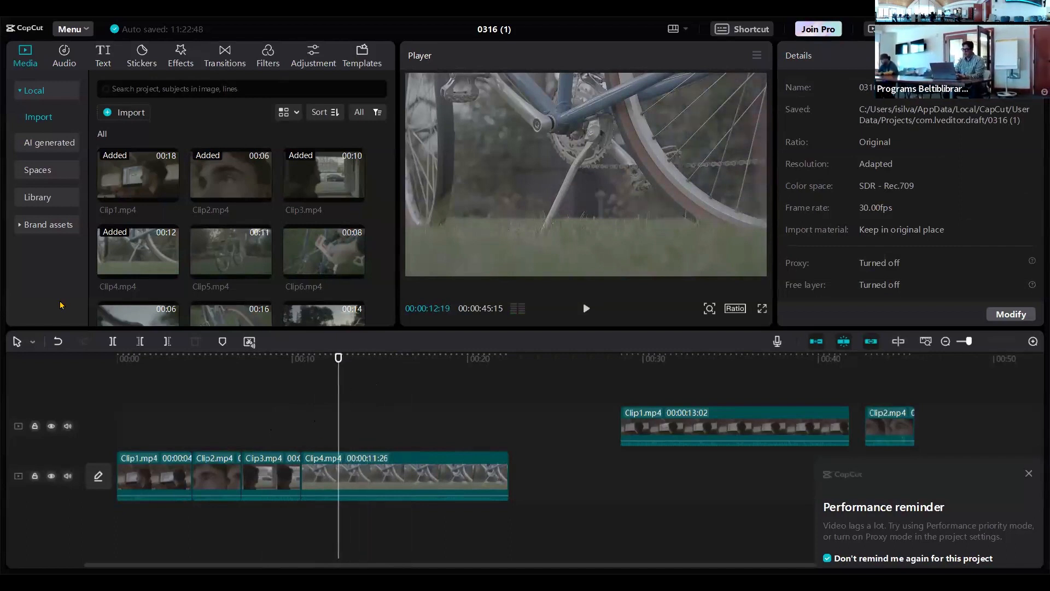
{"action": "left_click", "coordinate": [112, 341]}
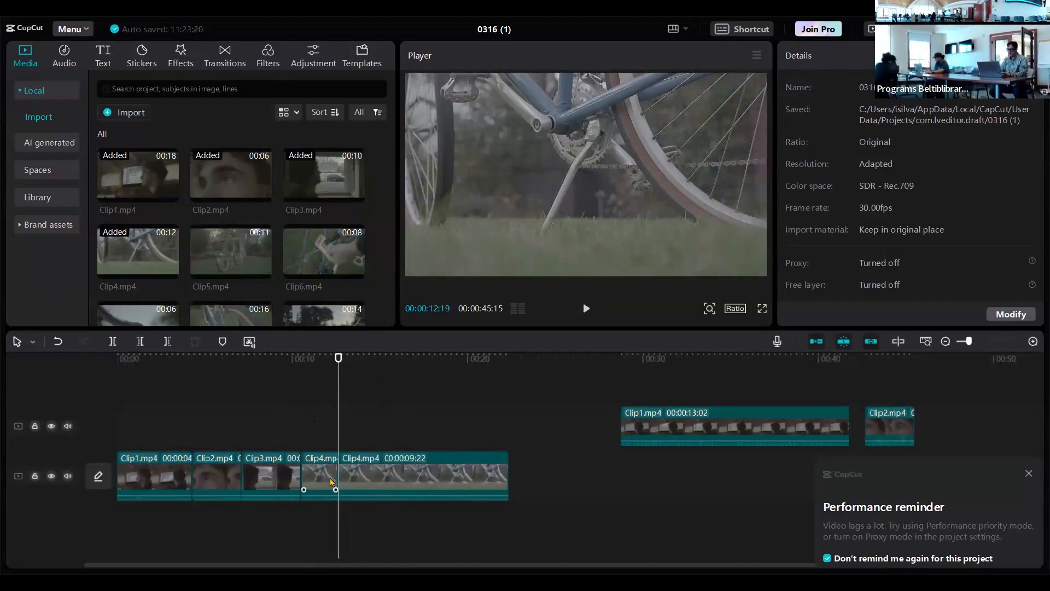
{"action": "left_click", "coordinate": [330, 481]}
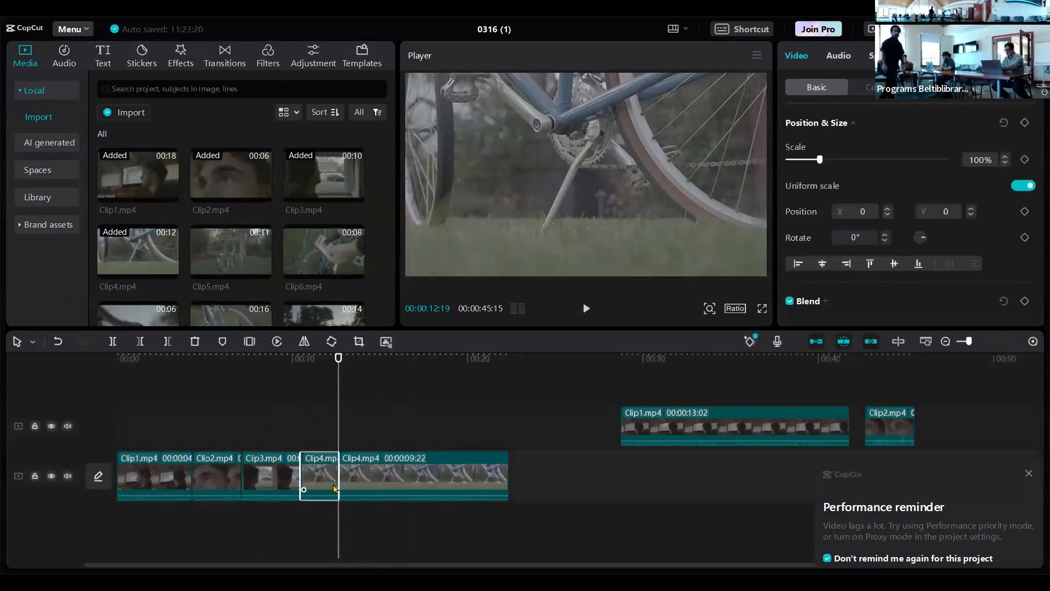
{"action": "key", "text": "Delete"}
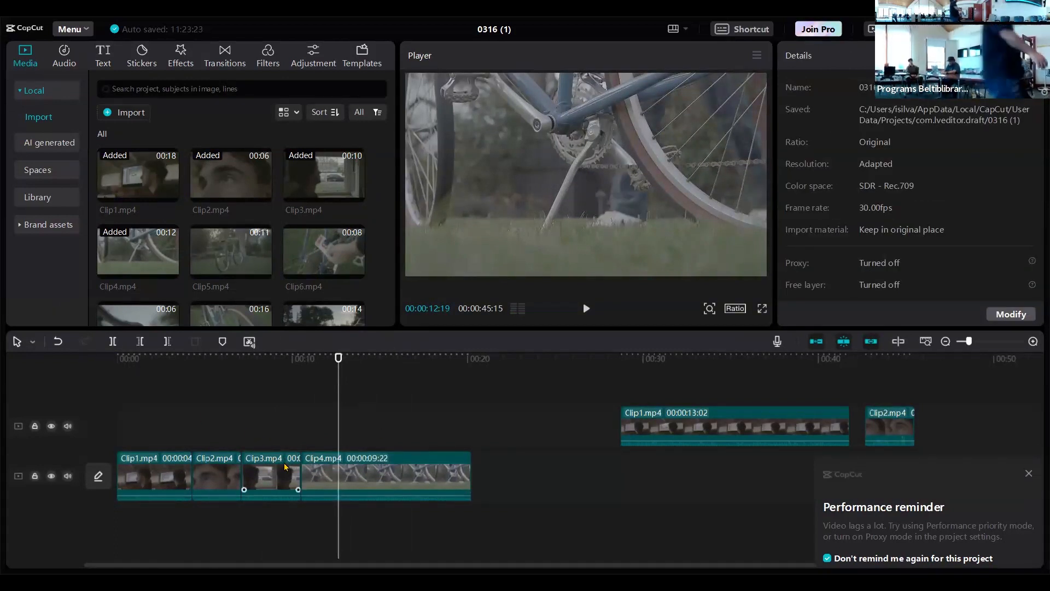
Step: Preview the sequence through the shortened Clip4, split it at 00:00:16:03, and delete the part after the cut
{"action": "left_click", "coordinate": [284, 436]}
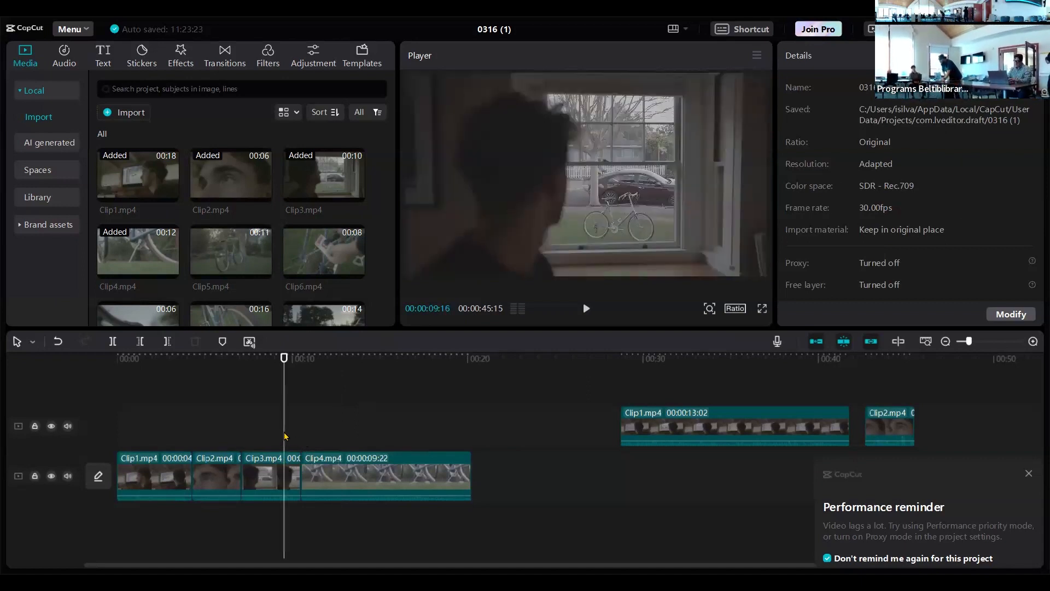
{"action": "key", "text": "space"}
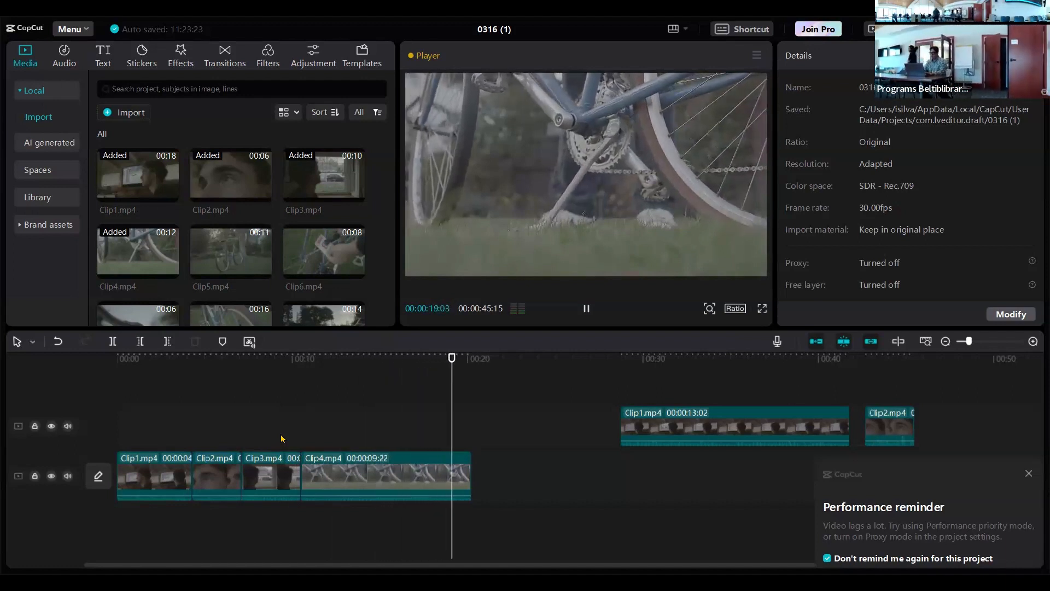
{"action": "key", "text": "space"}
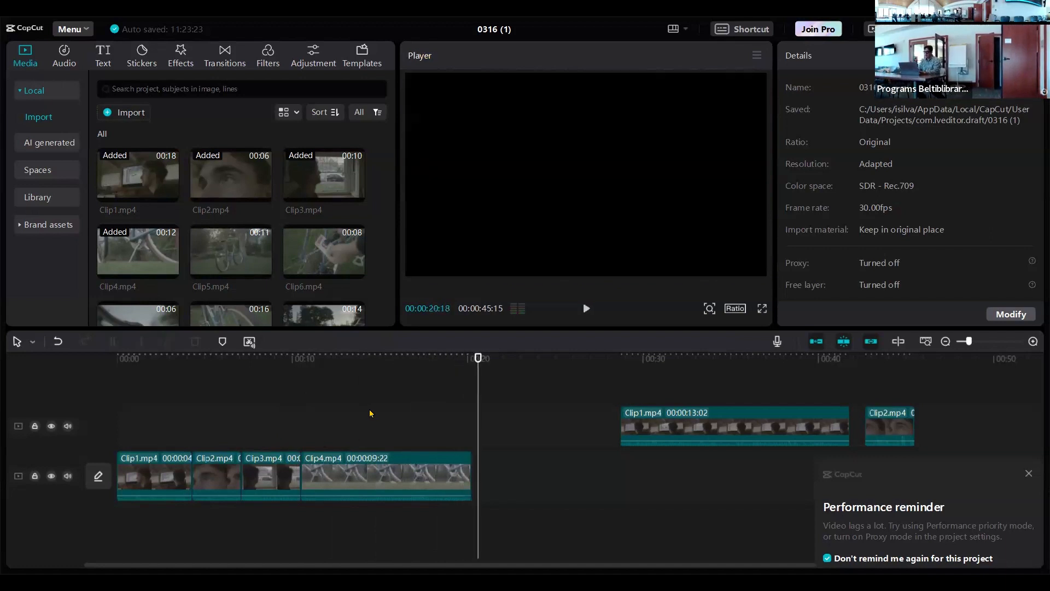
{"action": "left_click", "coordinate": [370, 414]}
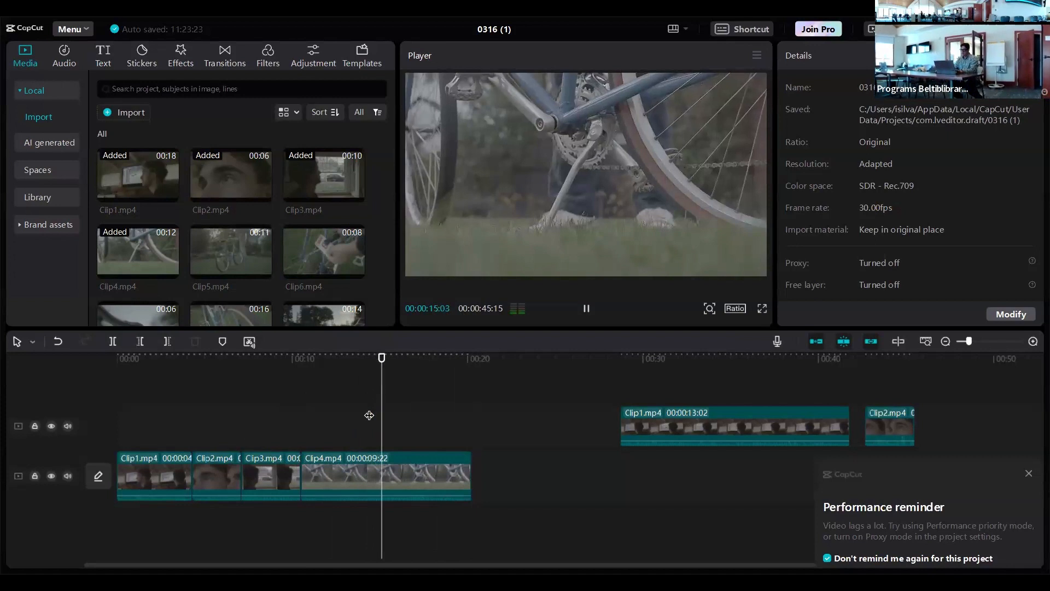
{"action": "key", "text": "space"}
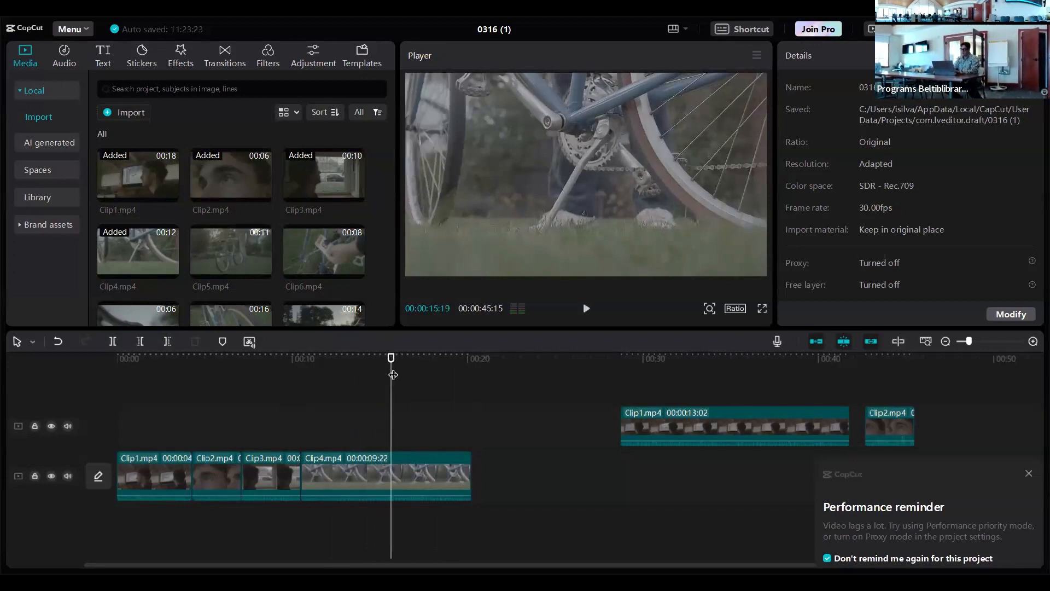
{"action": "key", "text": "space"}
{"action": "key", "text": "space"}
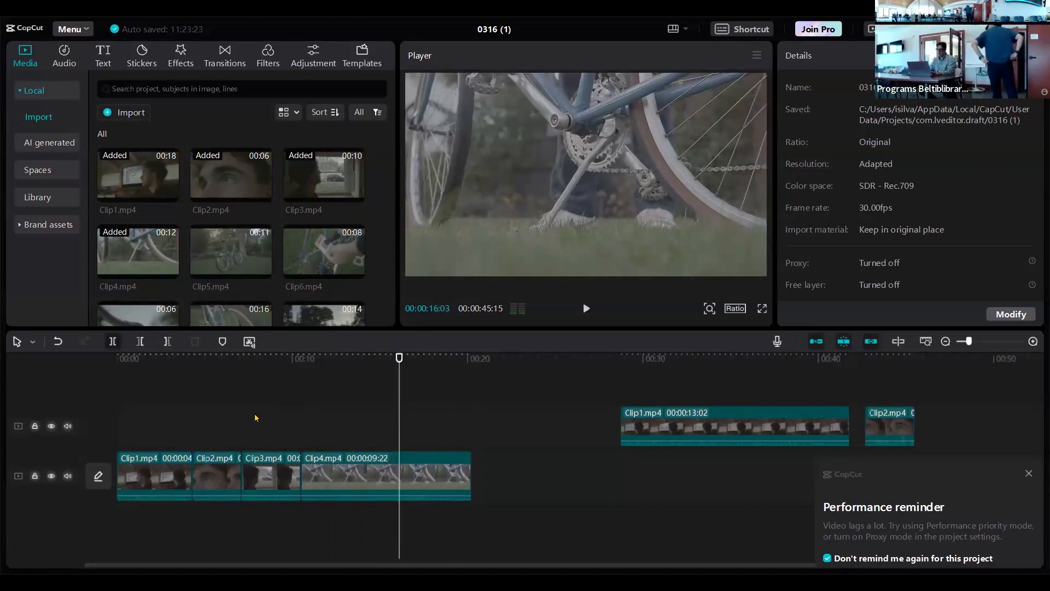
{"action": "key", "text": "ctrl+b"}
{"action": "left_click", "coordinate": [448, 490]}
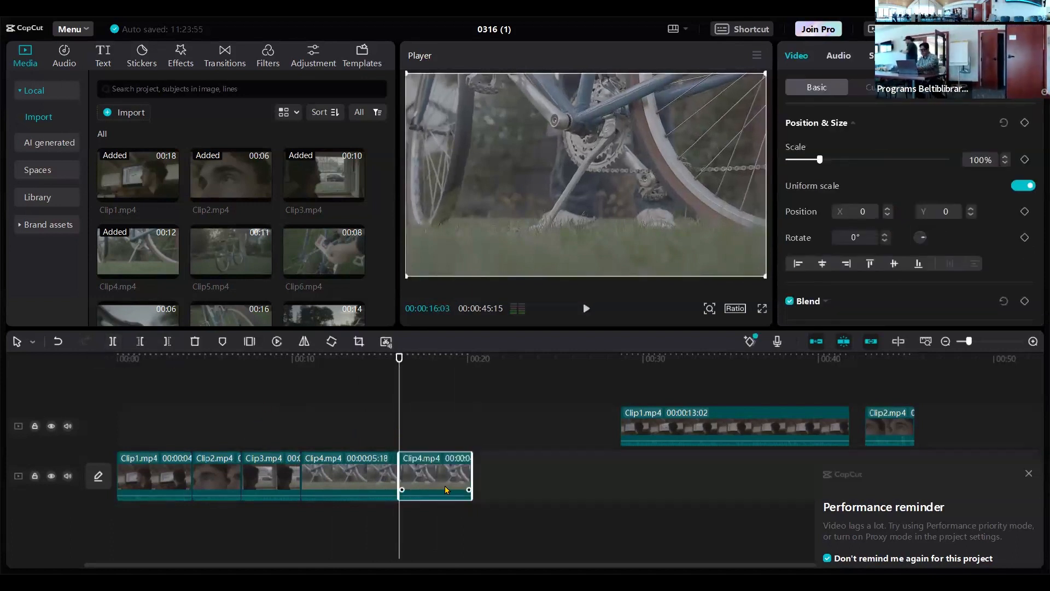
{"action": "key", "text": "Delete"}
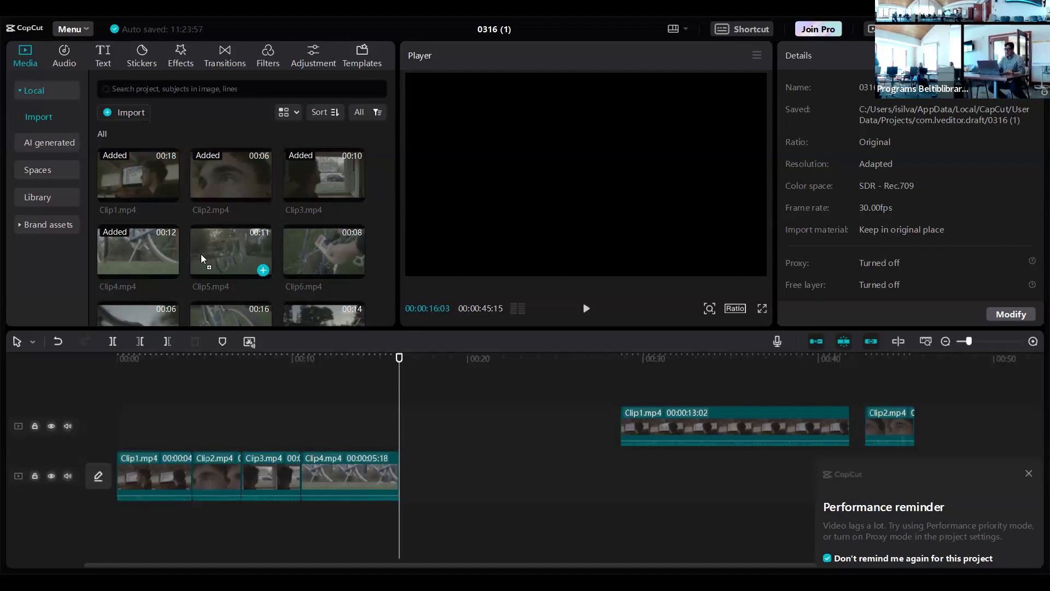
Step: Append Clip5.mp4 directly after Clip4 on the main track and play through it to about 00:00:24:20
{"action": "left_click_drag", "start_coordinate": [201, 255], "coordinate": [415, 465]}
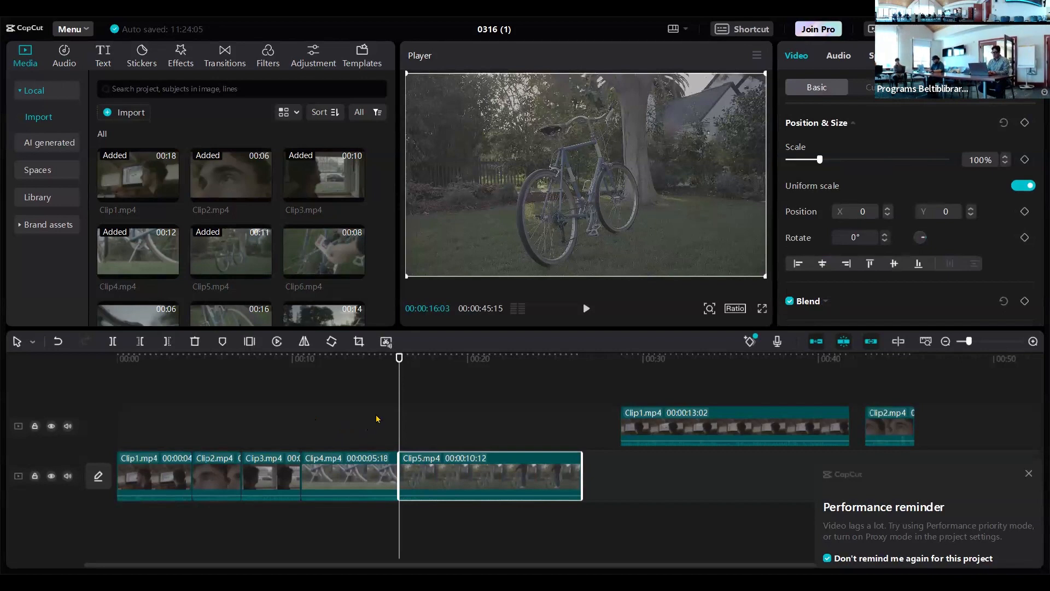
{"action": "key", "text": "space"}
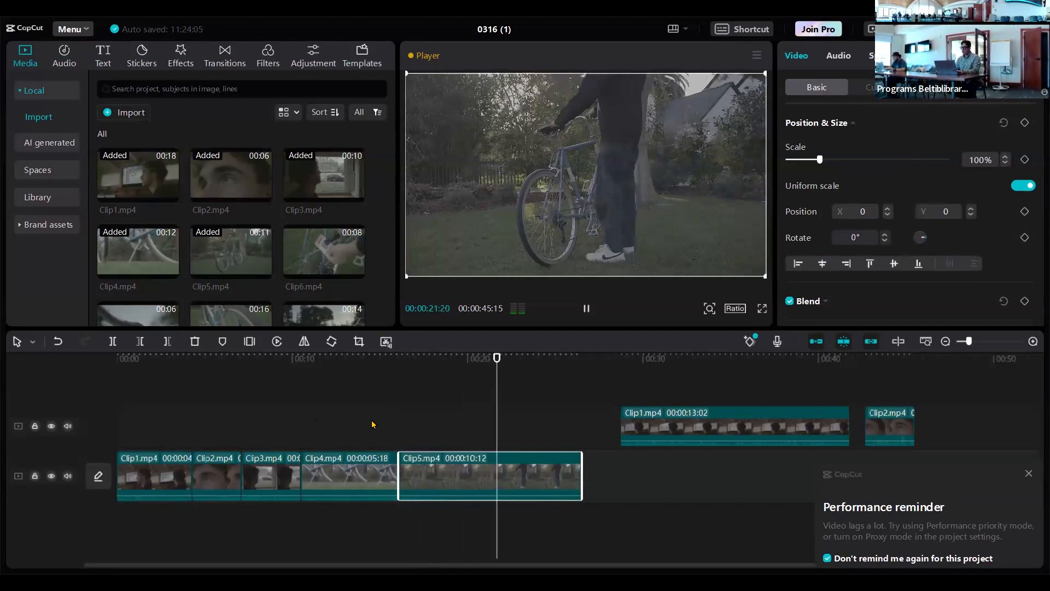
{"action": "key", "text": "space"}
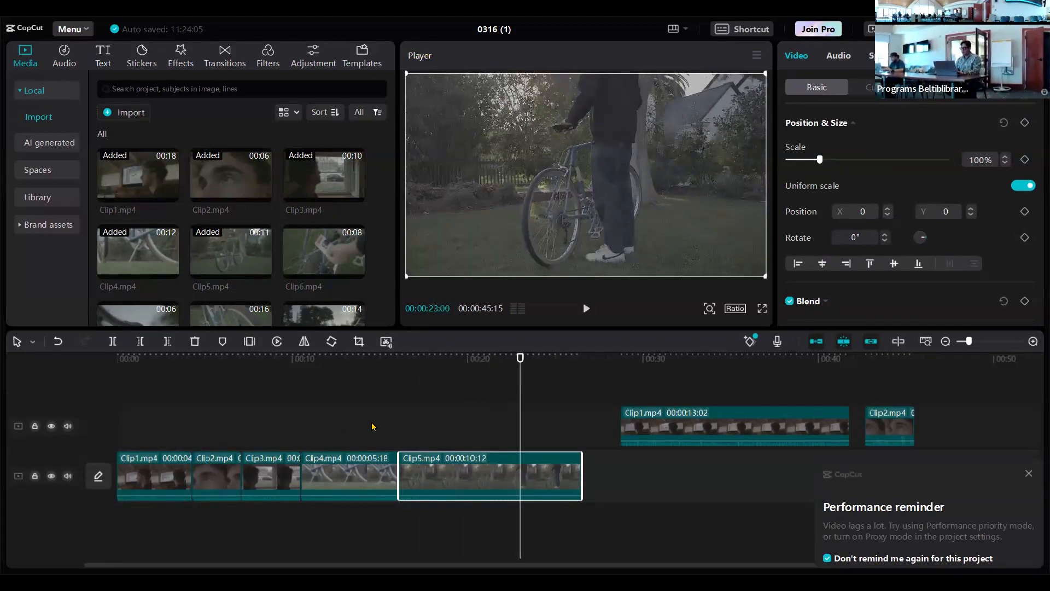
{"action": "key", "text": "space"}
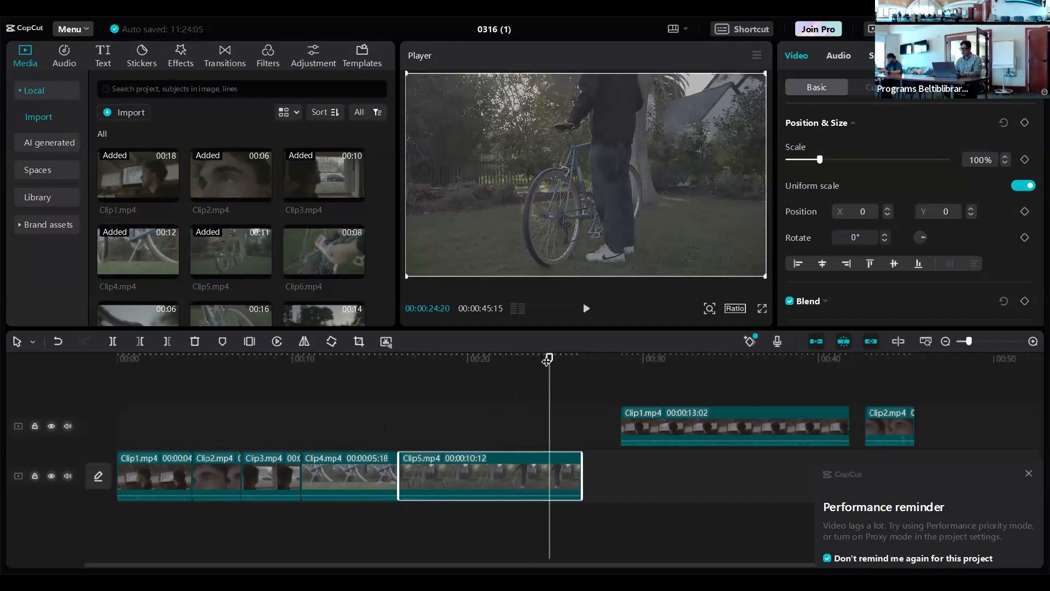
Step: Replay the sequence into Clip5, split Clip5 at 00:00:22:03, and delete its first part
{"action": "left_click_drag", "start_coordinate": [548, 359], "coordinate": [439, 395]}
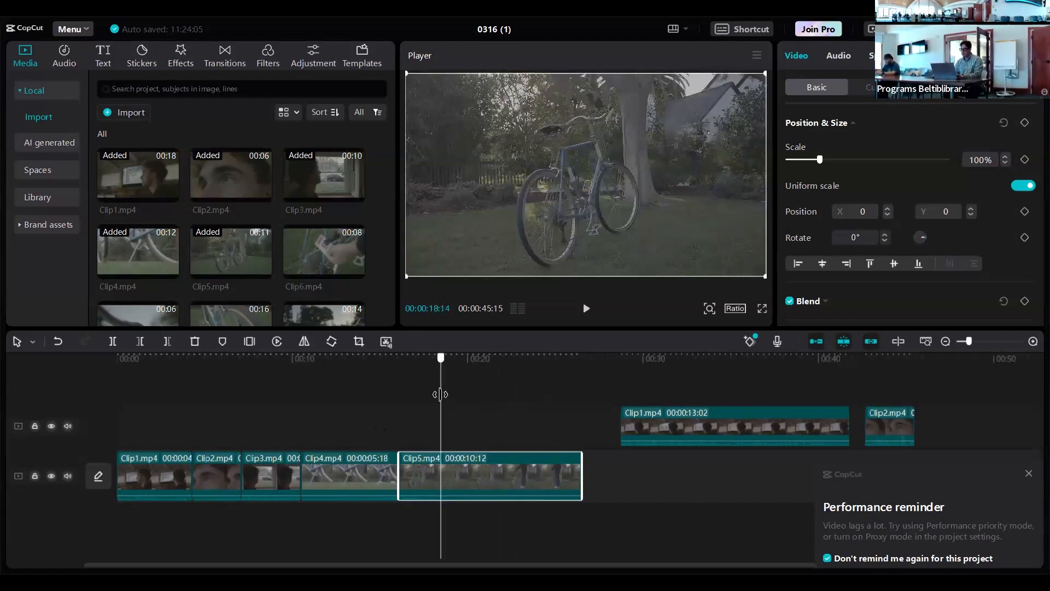
{"action": "left_click", "coordinate": [344, 409]}
{"action": "key", "text": "space"}
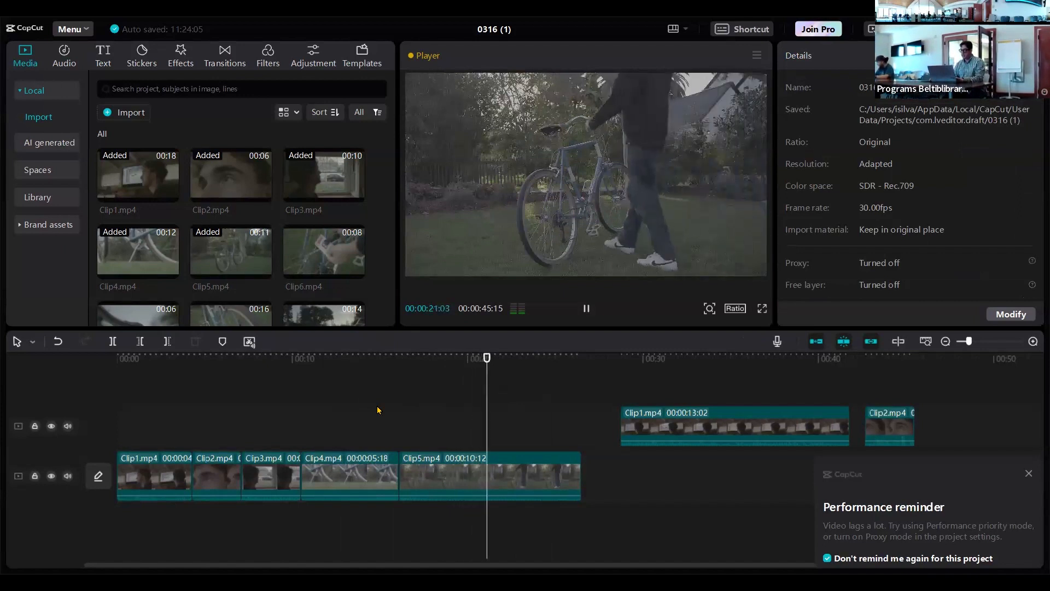
{"action": "key", "text": "space"}
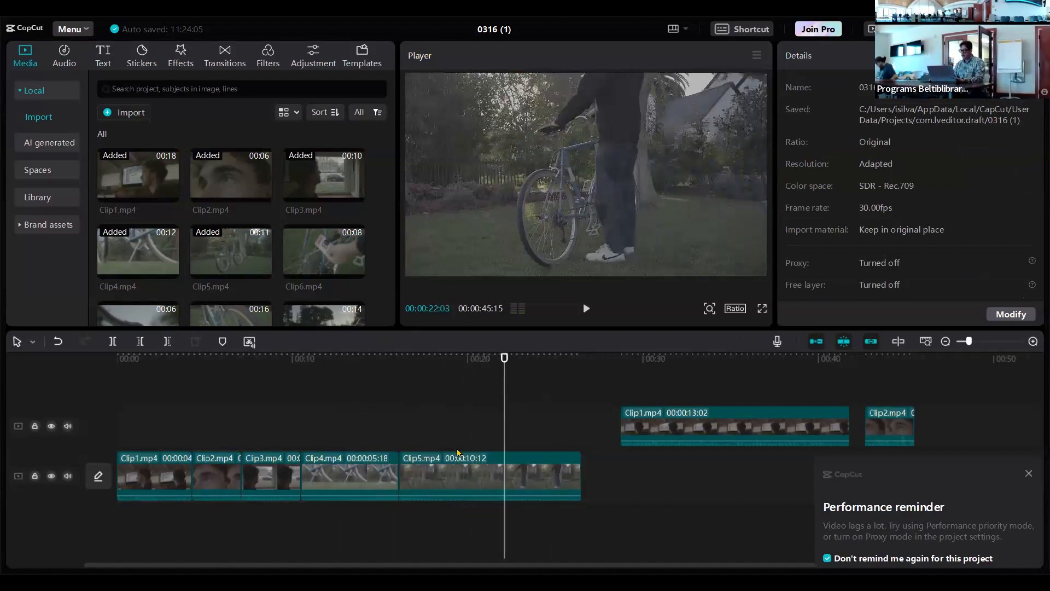
{"action": "left_click", "coordinate": [493, 475]}
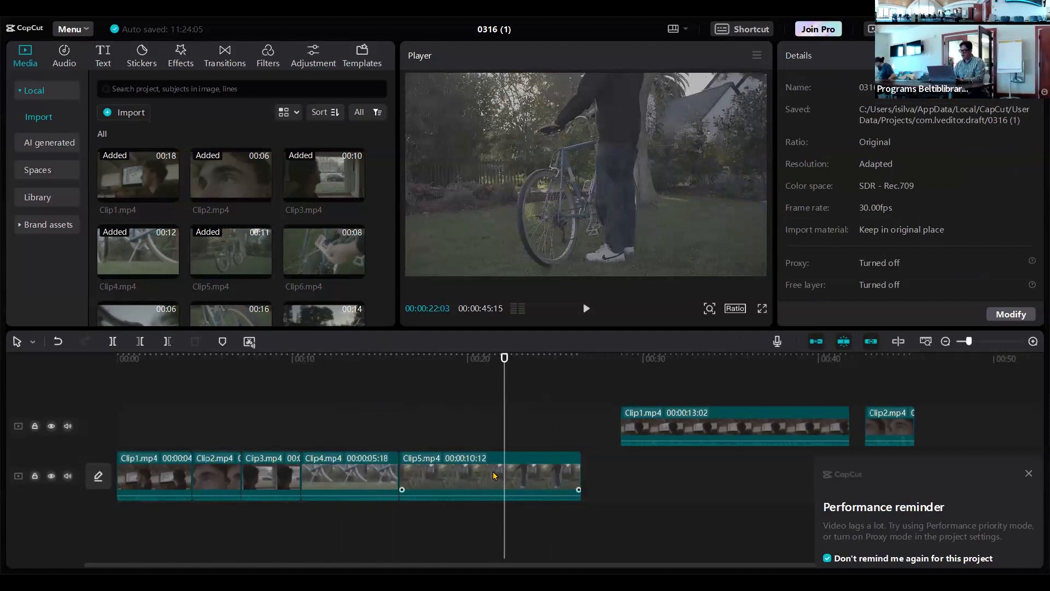
{"action": "left_click", "coordinate": [112, 341]}
{"action": "left_click", "coordinate": [455, 466]}
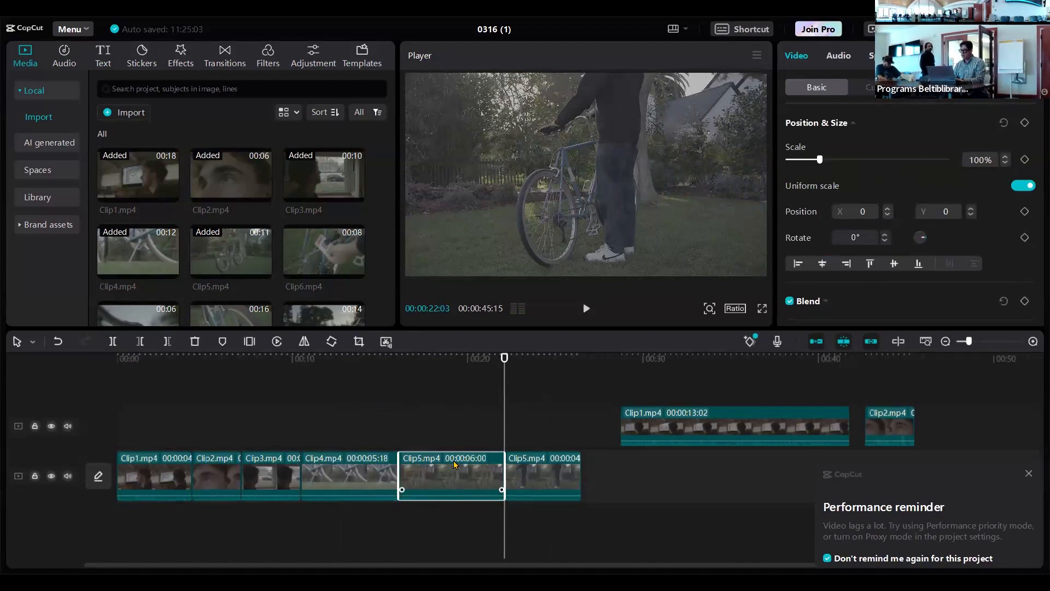
{"action": "key", "text": "Delete"}
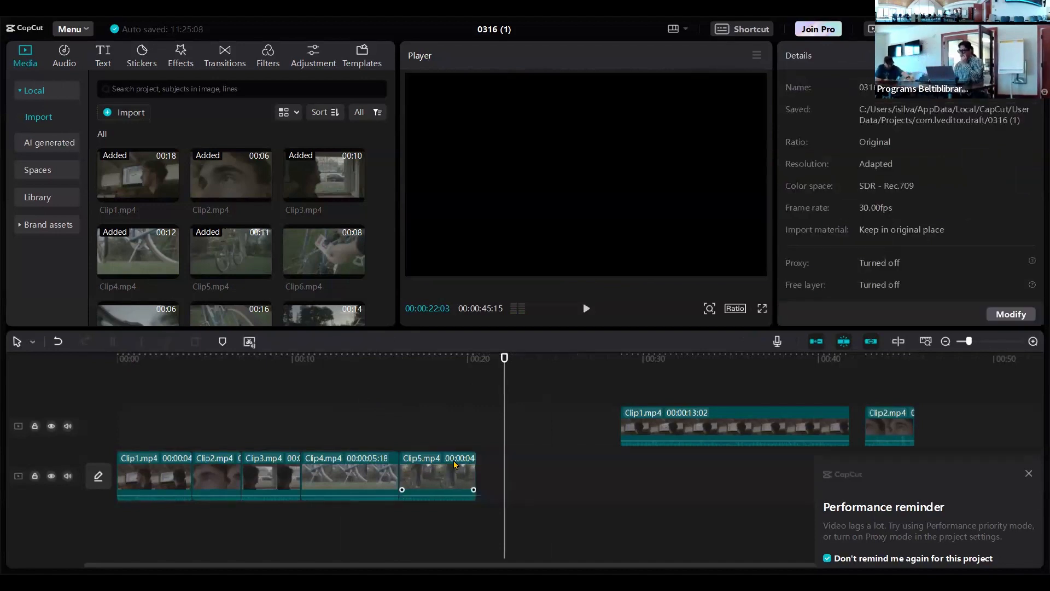
Step: Preview the cut from Clip4 into the shortened Clip5 and play the first moments of the Clip6.mp4 source
{"action": "left_click", "coordinate": [368, 425]}
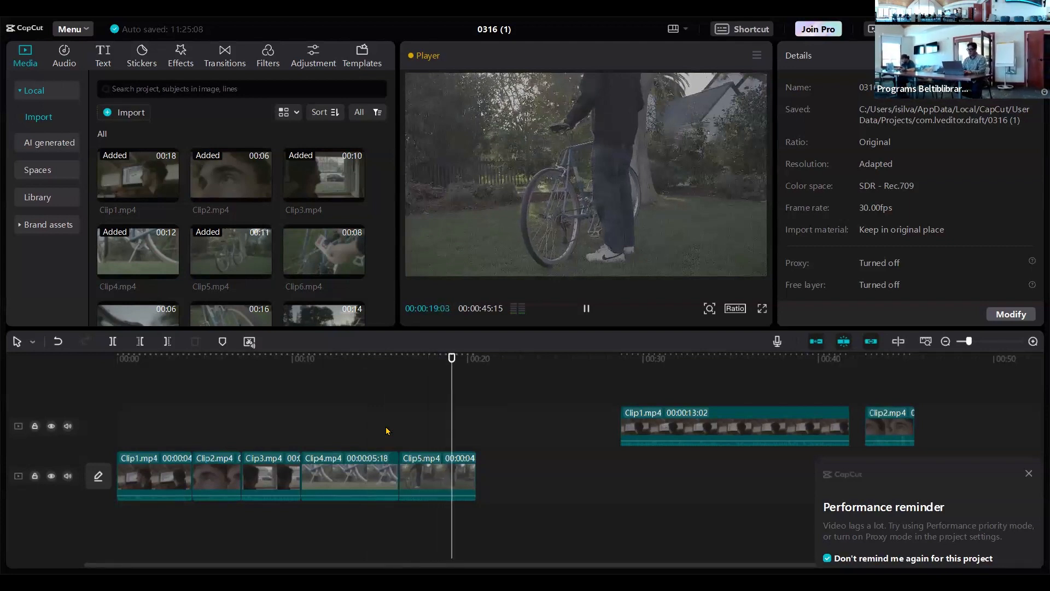
{"action": "key", "text": "space"}
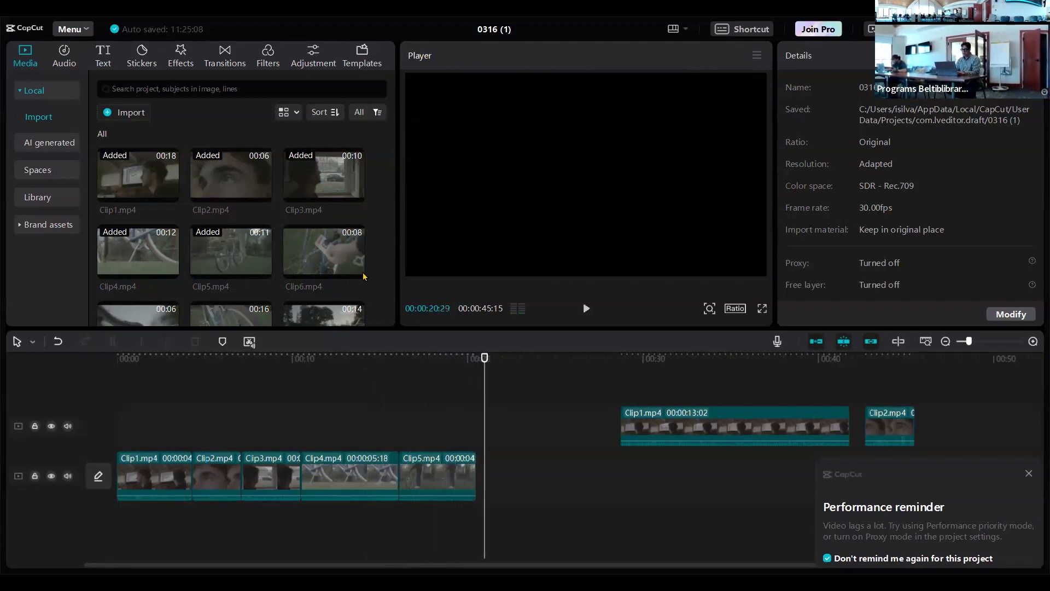
{"action": "left_click", "coordinate": [321, 257]}
{"action": "key", "text": "space"}
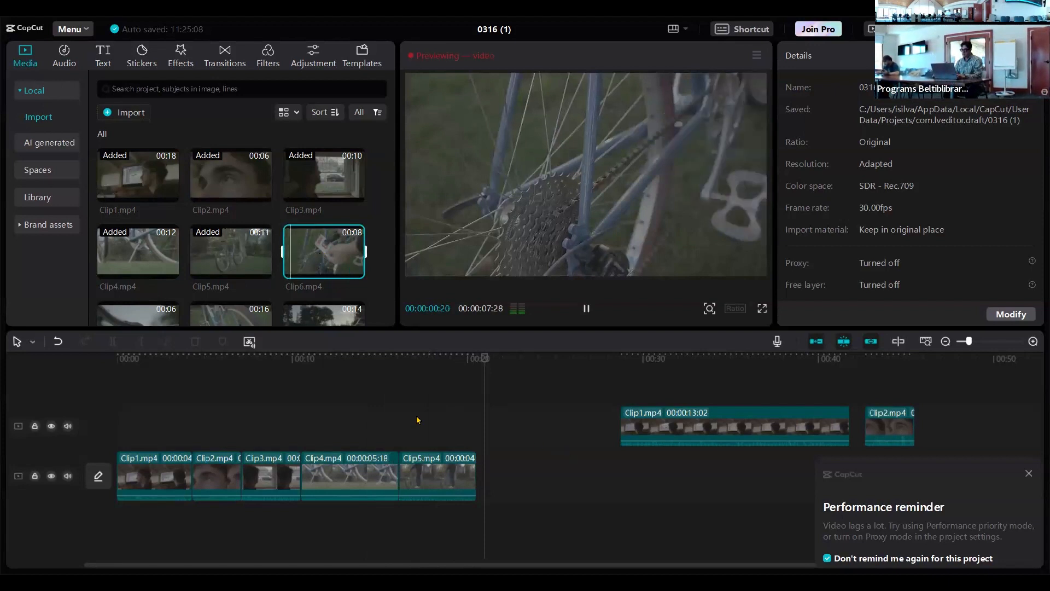
{"action": "left_click", "coordinate": [400, 420]}
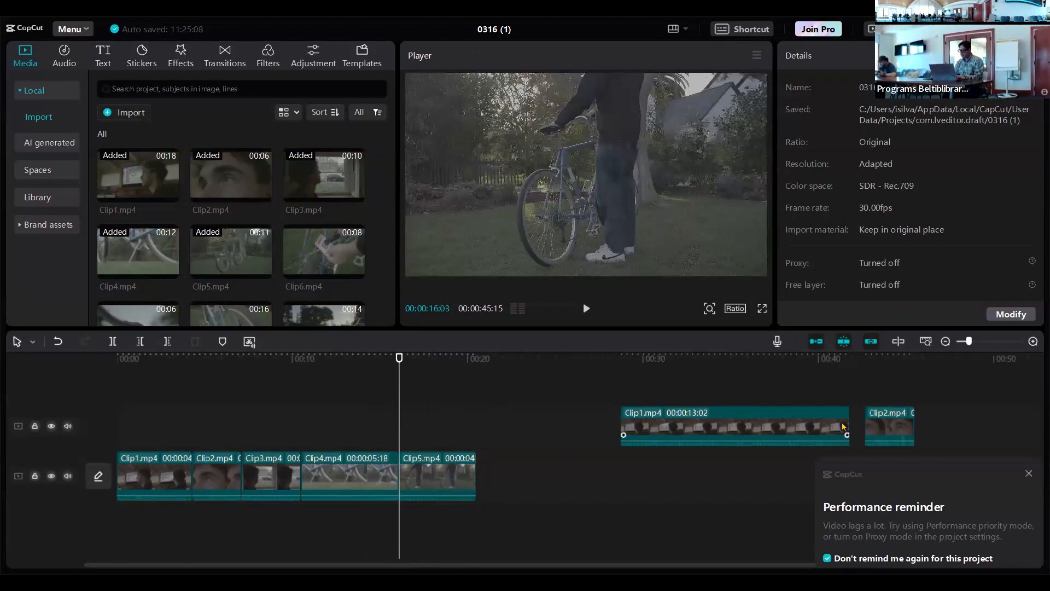
Step: Dismiss the performance reminder and append Clip6.mp4 directly after the shortened Clip5 on the main track
{"action": "left_click", "coordinate": [1028, 474]}
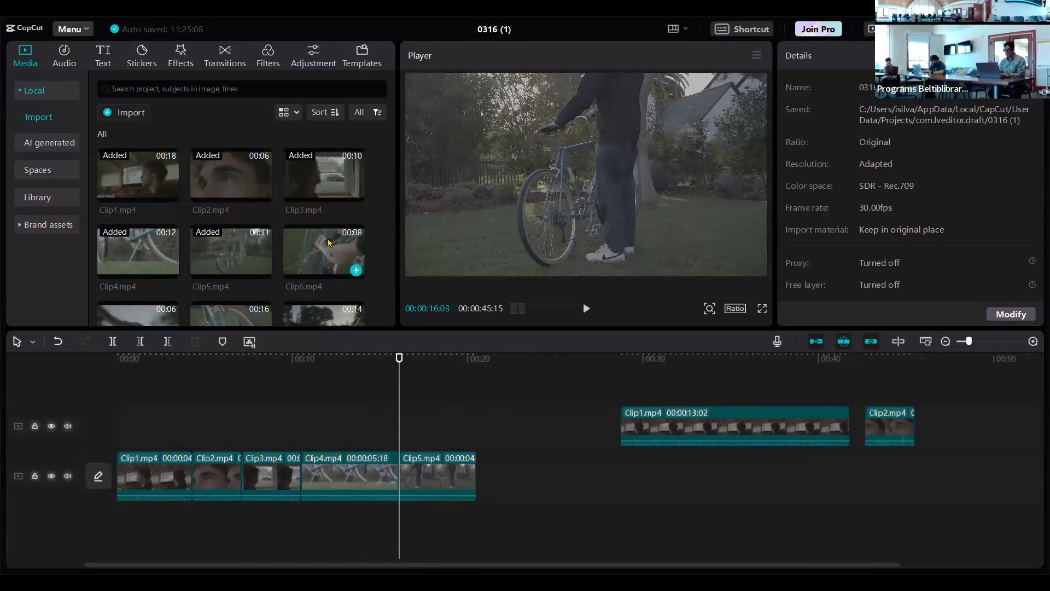
{"action": "left_click_drag", "start_coordinate": [327, 238], "coordinate": [482, 487]}
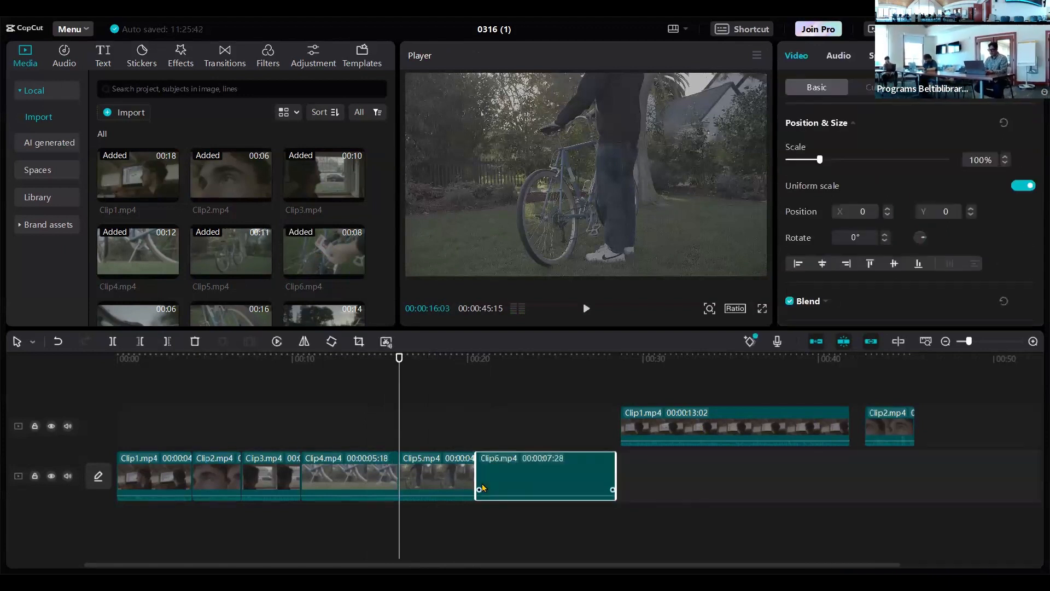
Step: Replay the cut from Clip4 into Clip5 several times to judge where Clip5 should start and end
{"action": "left_click", "coordinate": [437, 426]}
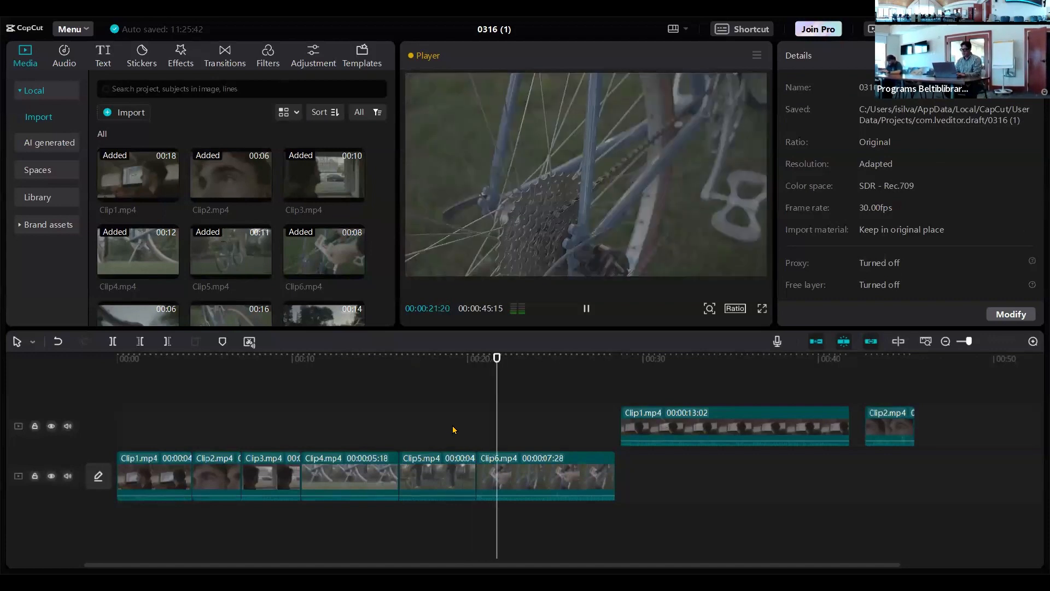
{"action": "key", "text": "space"}
{"action": "left_click", "coordinate": [451, 432]}
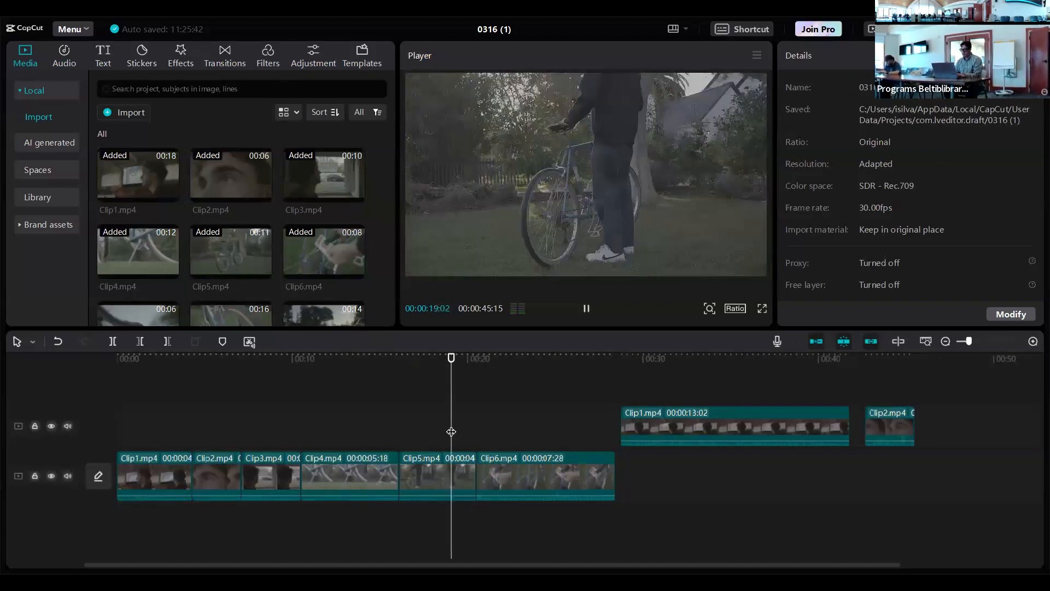
{"action": "key", "text": "space"}
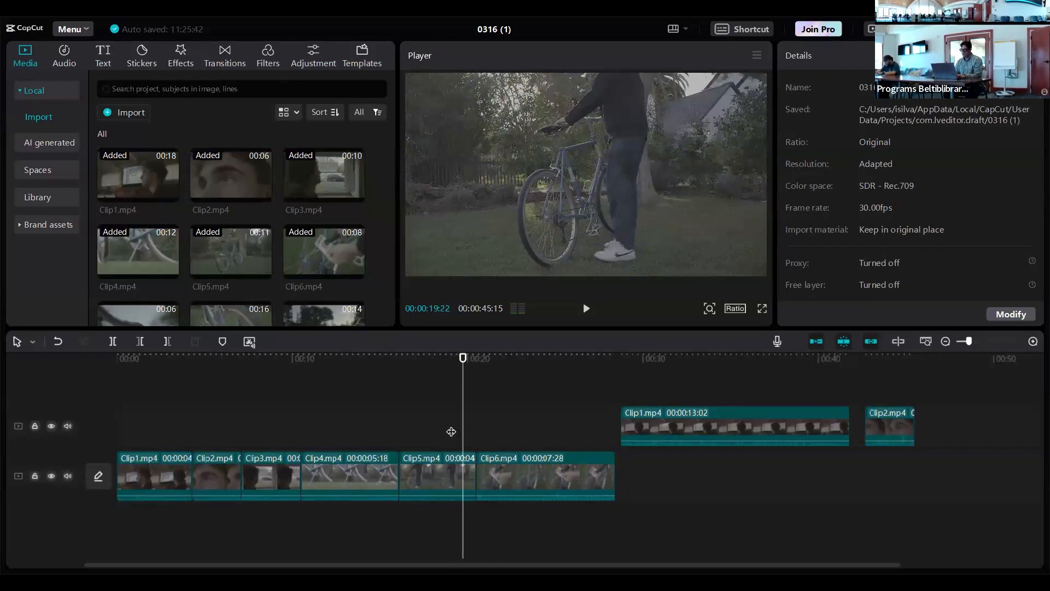
{"action": "left_click", "coordinate": [383, 415]}
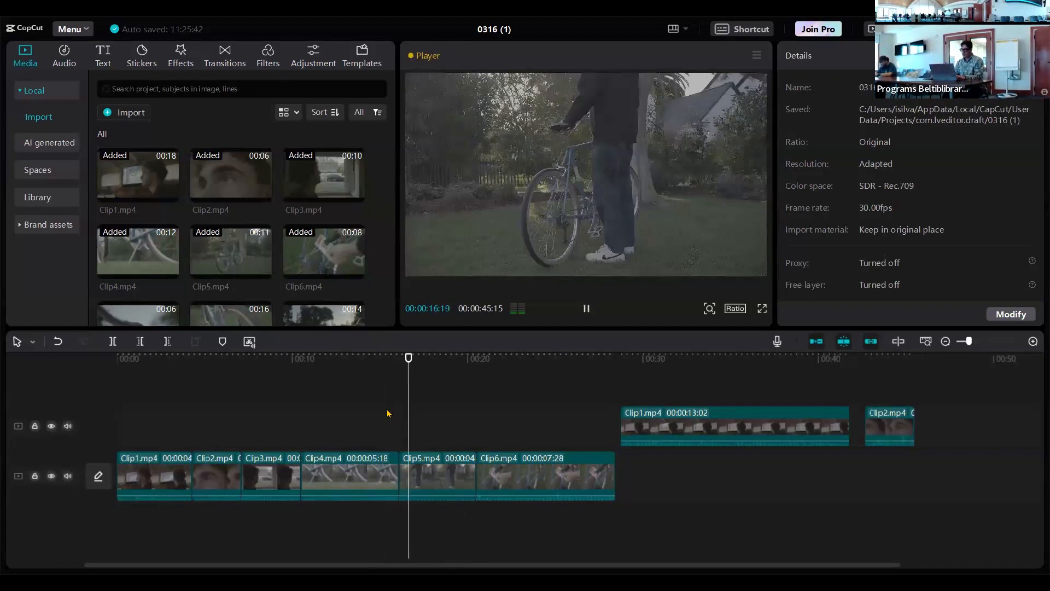
{"action": "key", "text": "space"}
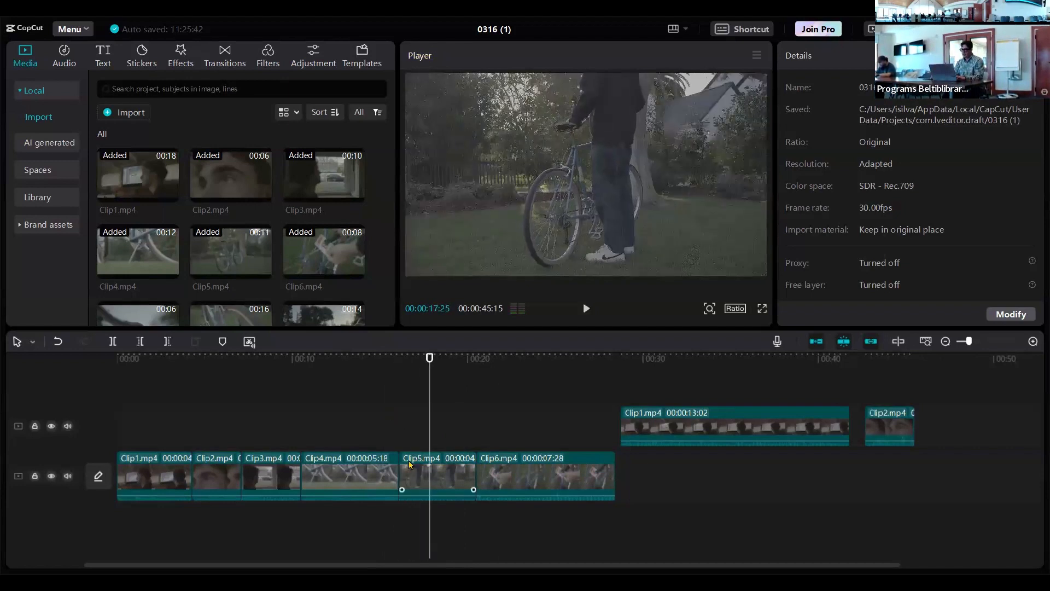
{"action": "left_click", "coordinate": [408, 460]}
{"action": "left_click", "coordinate": [380, 435]}
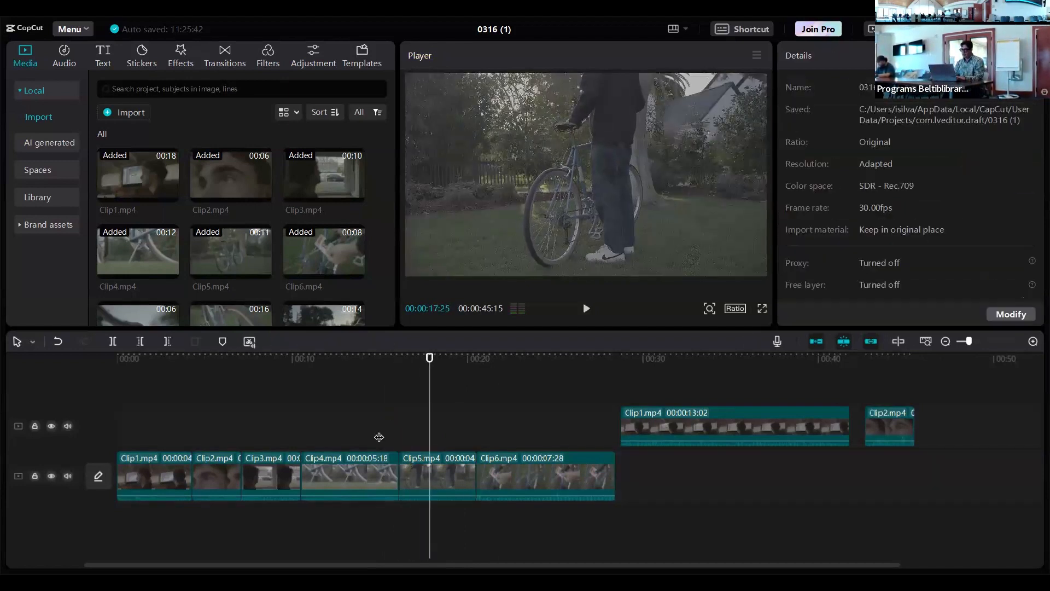
{"action": "key", "text": "space"}
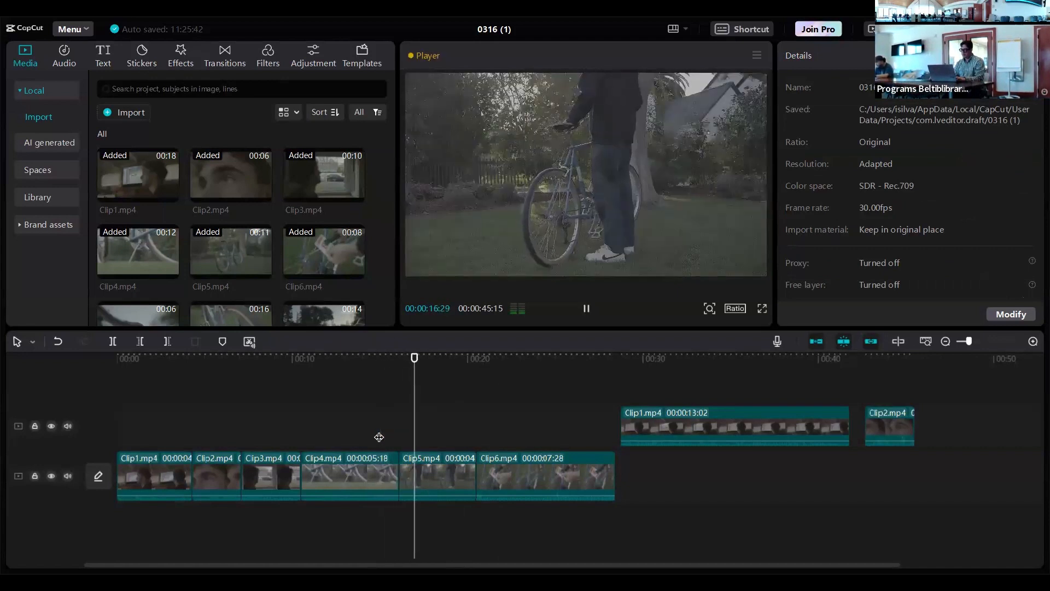
{"action": "key", "text": "space"}
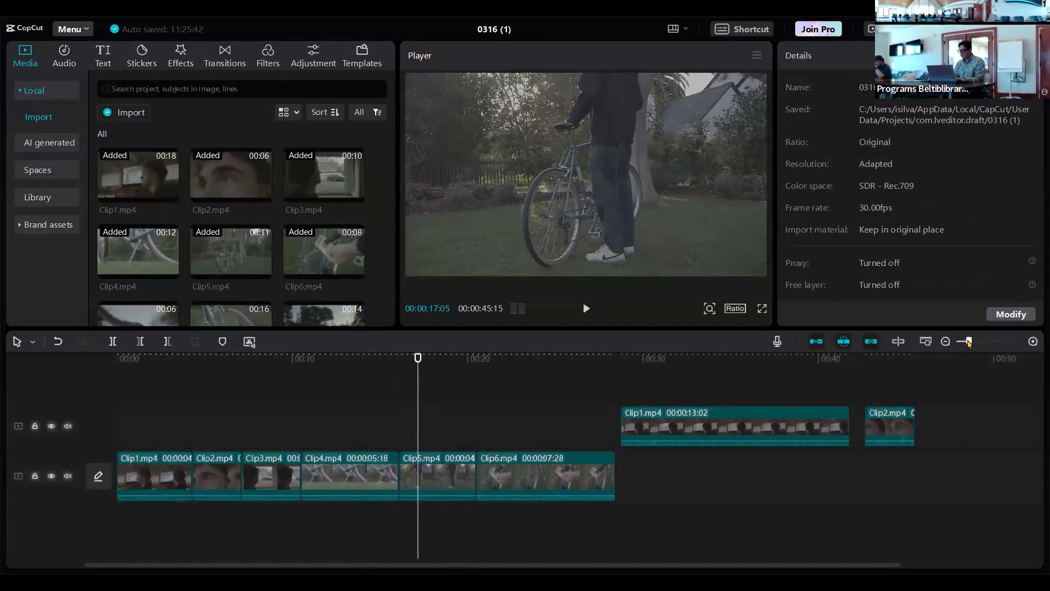
Step: Split Clip5 on the main track at 00:00:16:27 and delete its short first part
{"action": "left_click_drag", "start_coordinate": [972, 345], "coordinate": [977, 345]}
{"action": "left_click", "coordinate": [488, 486]}
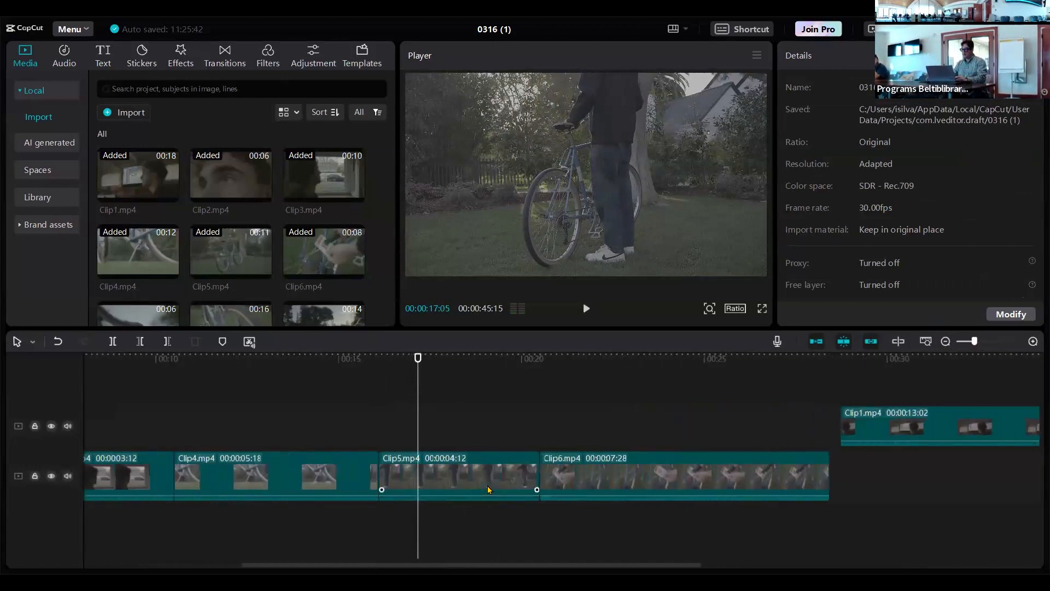
{"action": "left_click", "coordinate": [324, 416]}
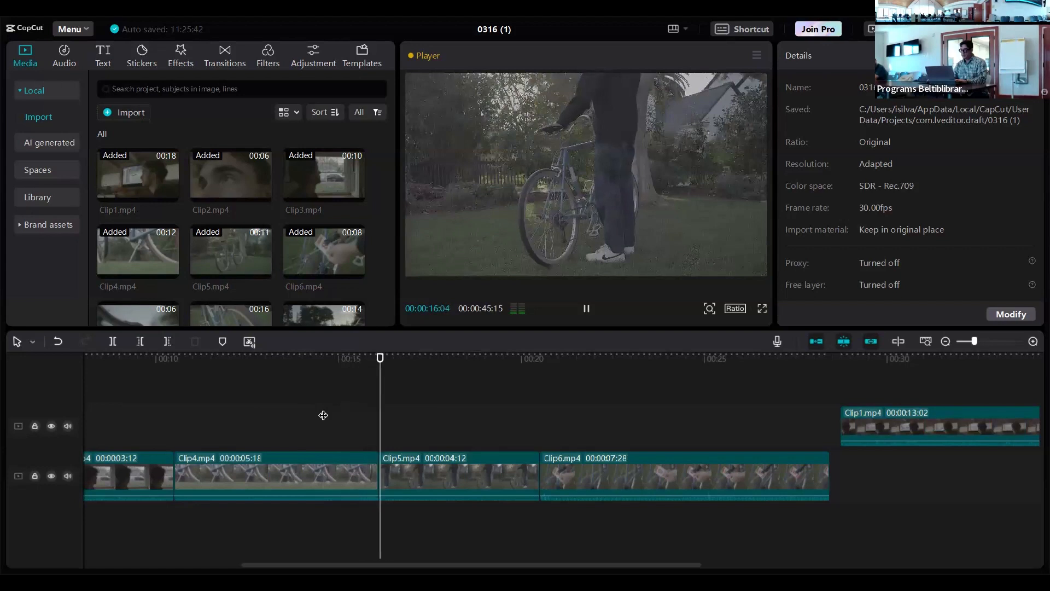
{"action": "key", "text": "space"}
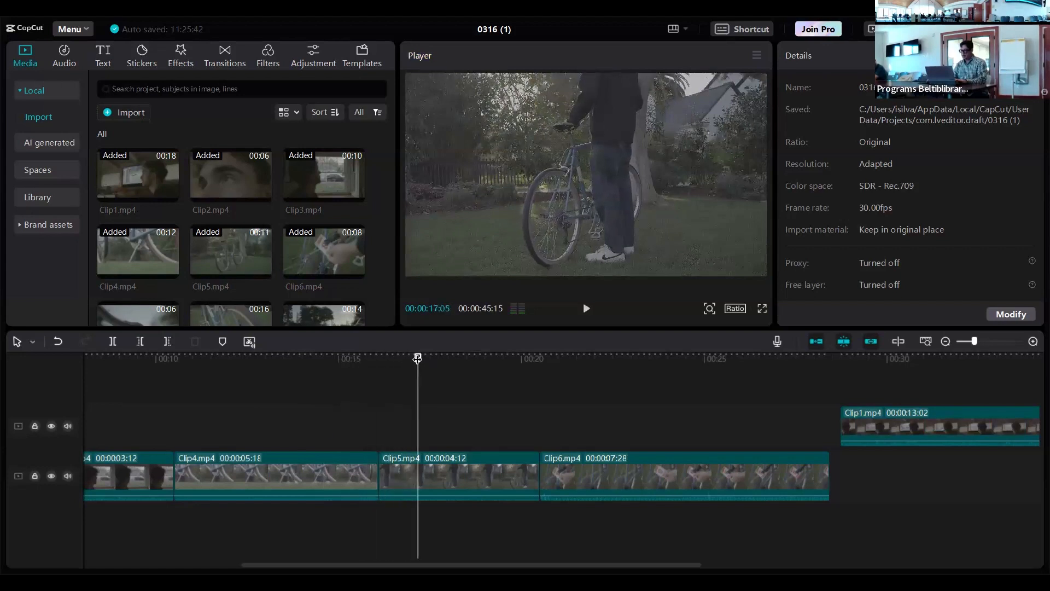
{"action": "left_click_drag", "start_coordinate": [415, 359], "coordinate": [407, 364]}
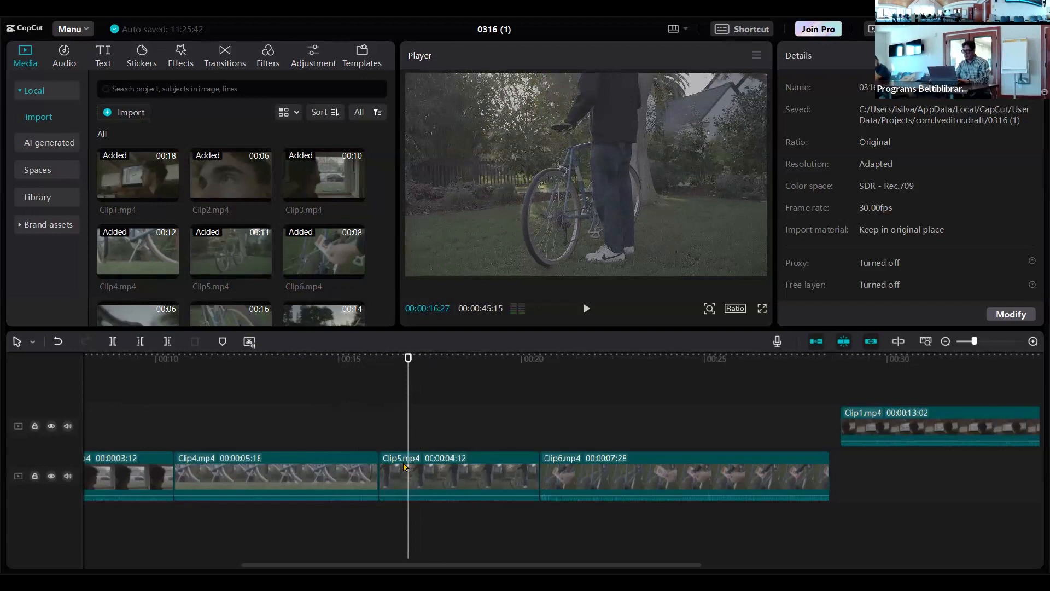
{"action": "left_click", "coordinate": [113, 342]}
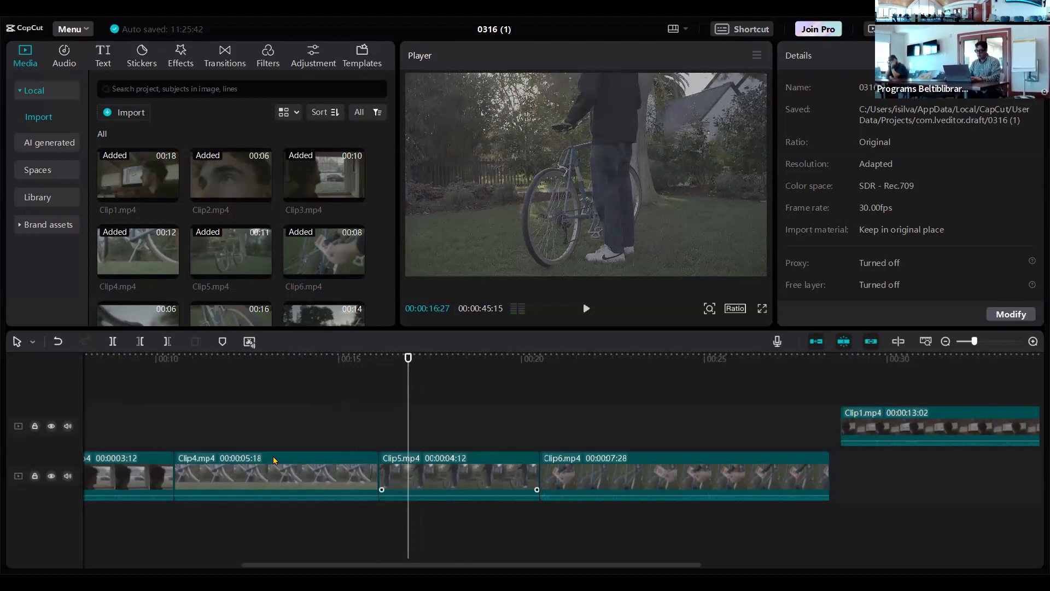
{"action": "left_click", "coordinate": [394, 483]}
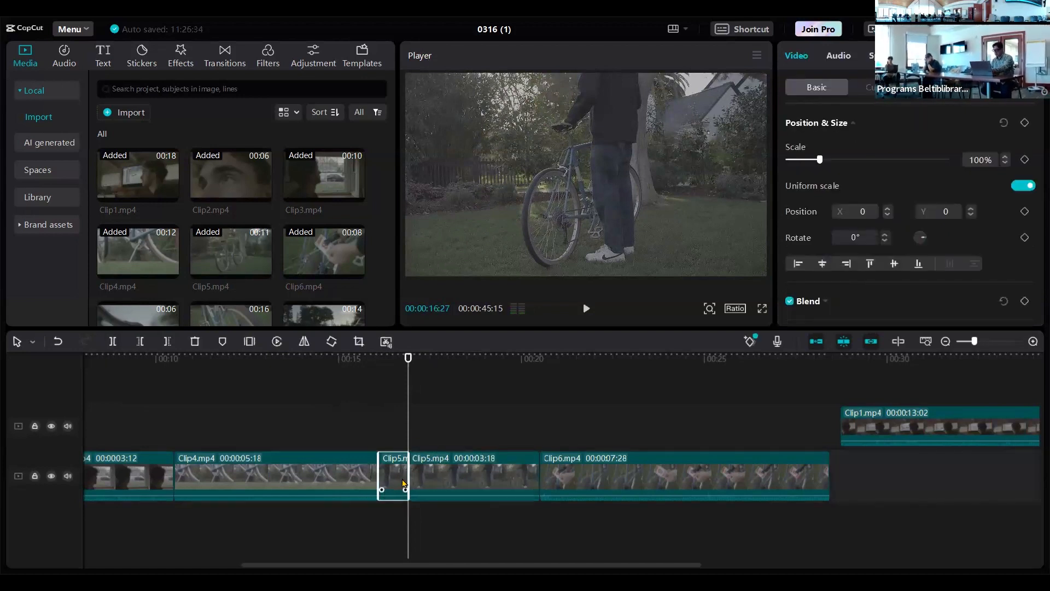
{"action": "key", "text": "Delete"}
Step: Play from the end of Clip4 through Clip5, split Clip5 at 00:00:18:17, and delete its last part
{"action": "left_click", "coordinate": [356, 428]}
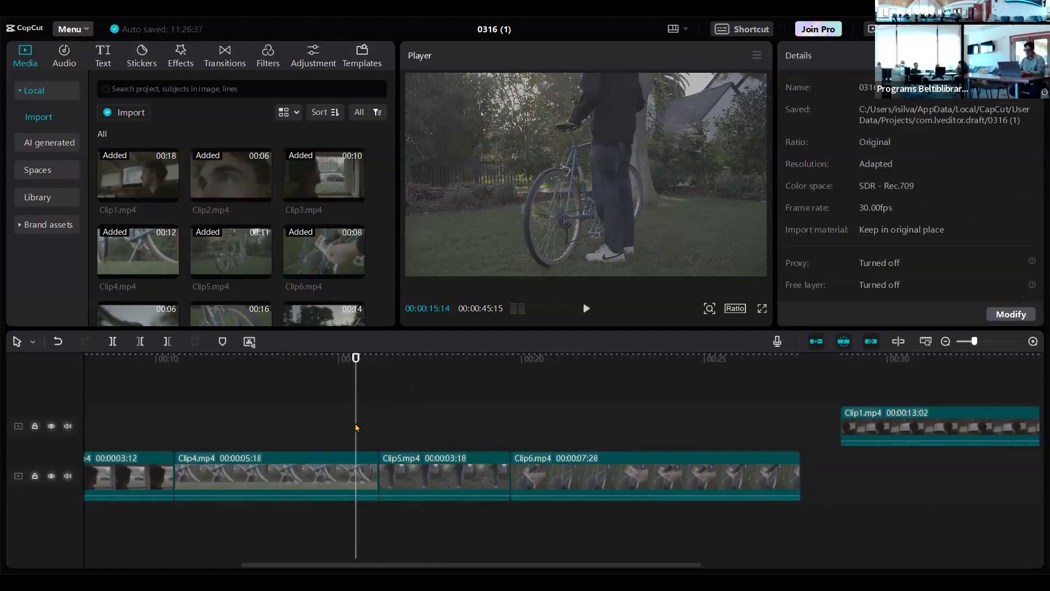
{"action": "key", "text": "space"}
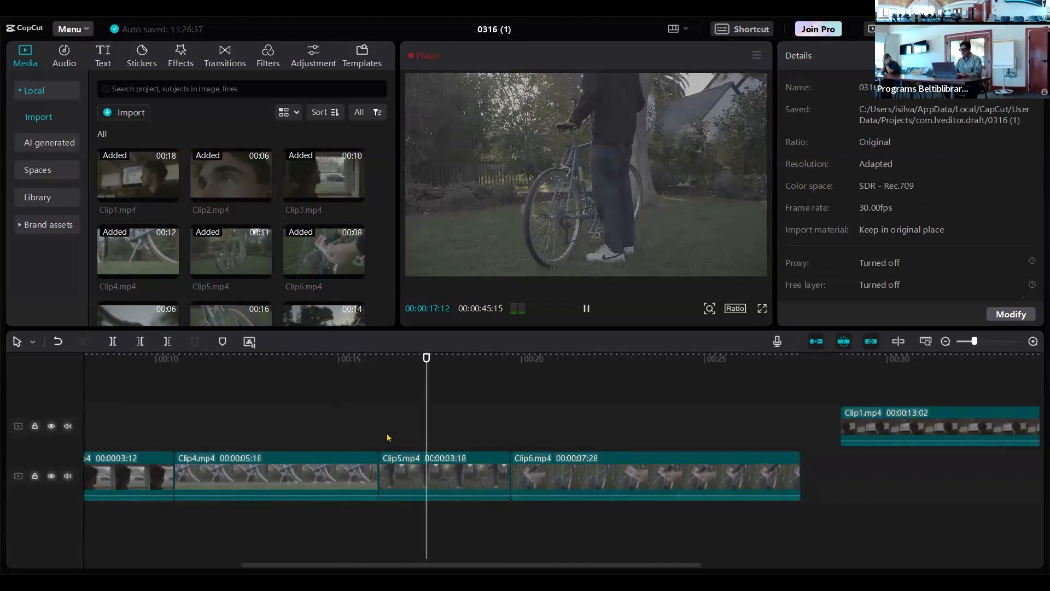
{"action": "key", "text": "space"}
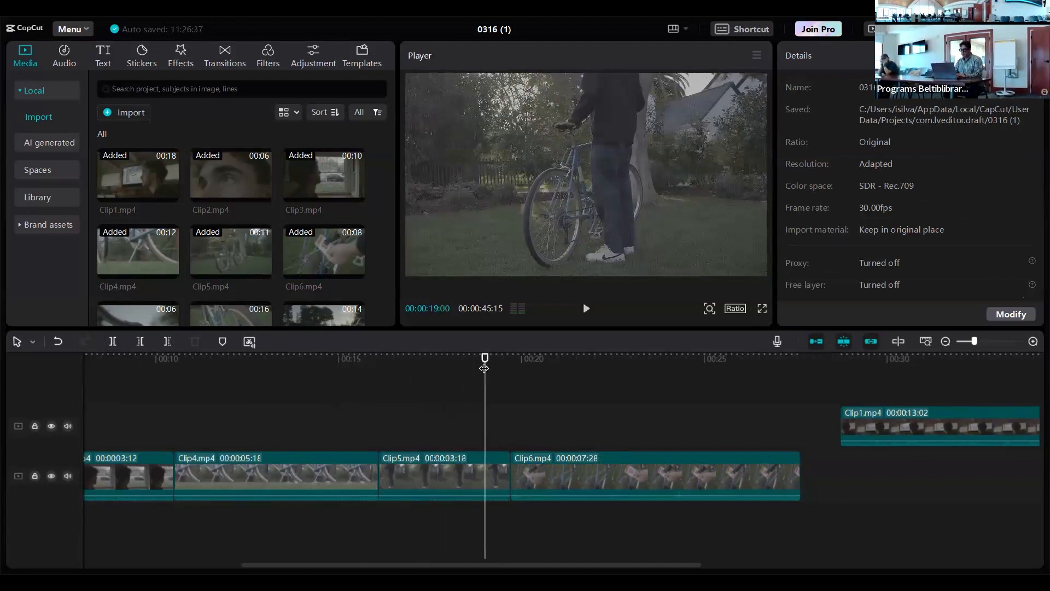
{"action": "left_click_drag", "start_coordinate": [481, 362], "coordinate": [469, 379]}
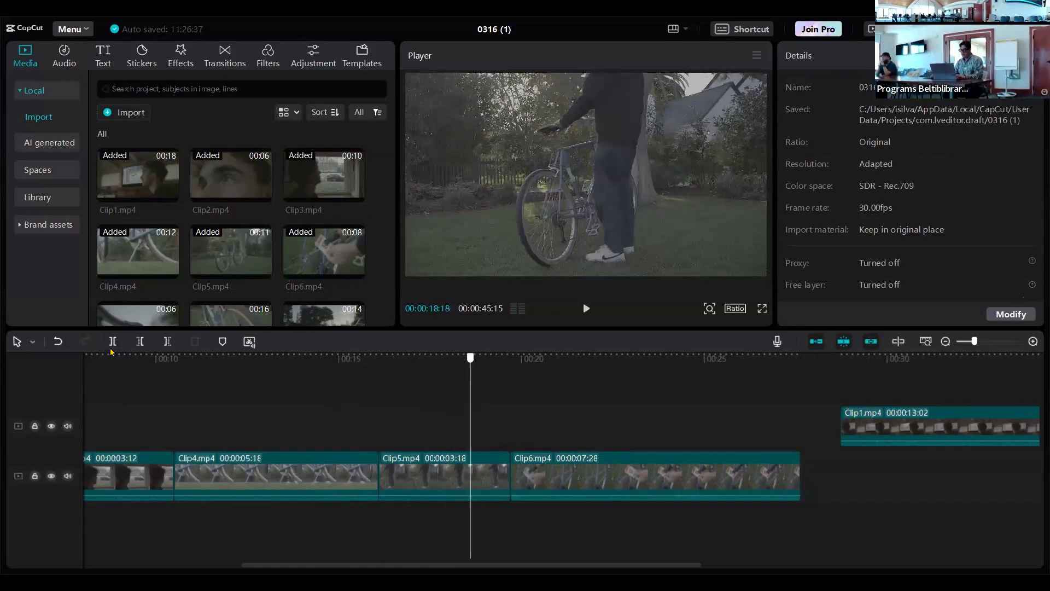
{"action": "key", "text": "ctrl+b"}
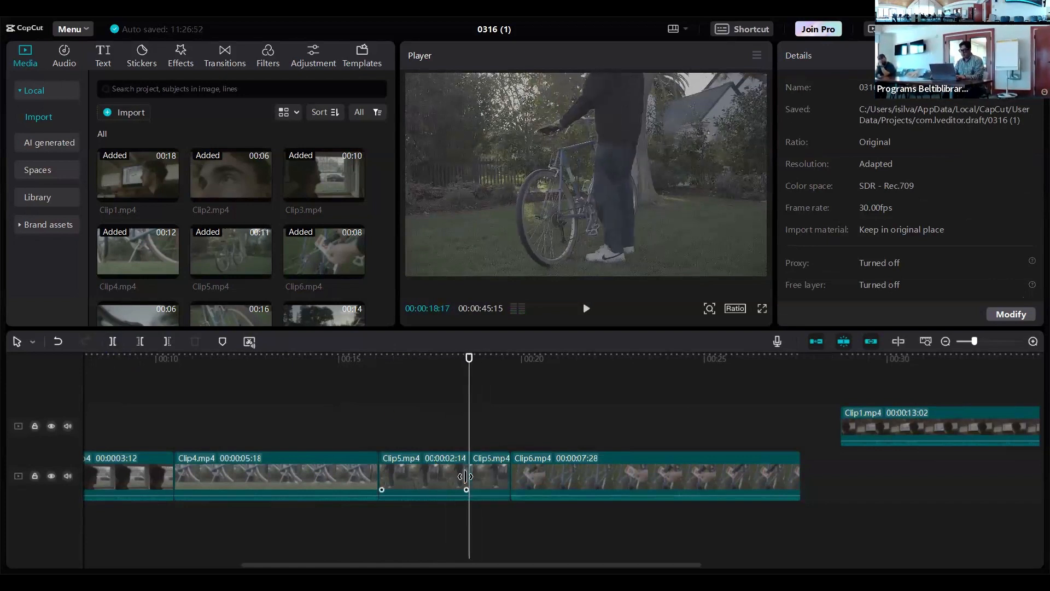
{"action": "left_click", "coordinate": [484, 478]}
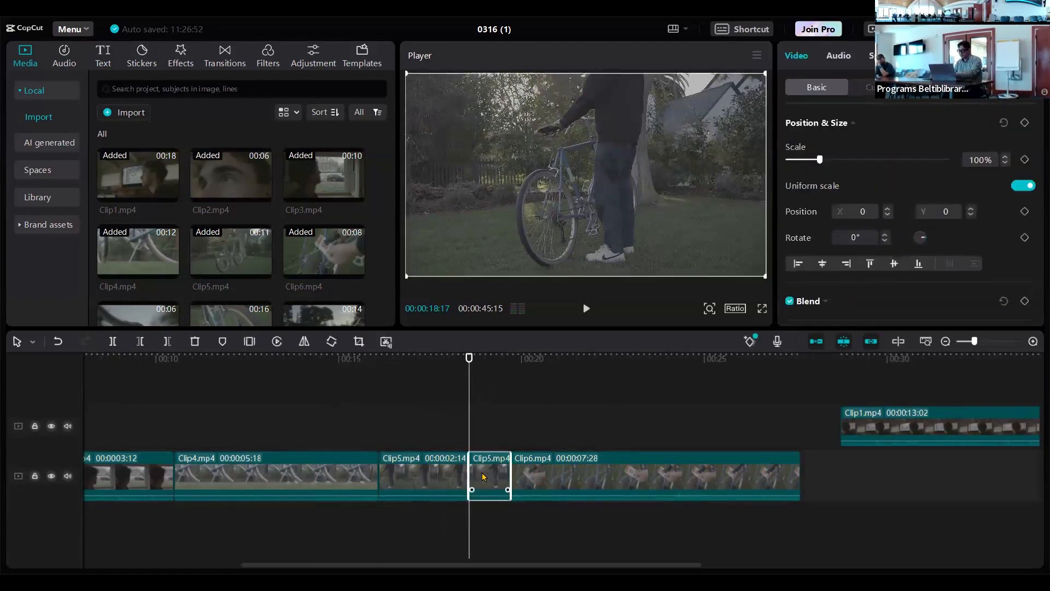
{"action": "key", "text": "Delete"}
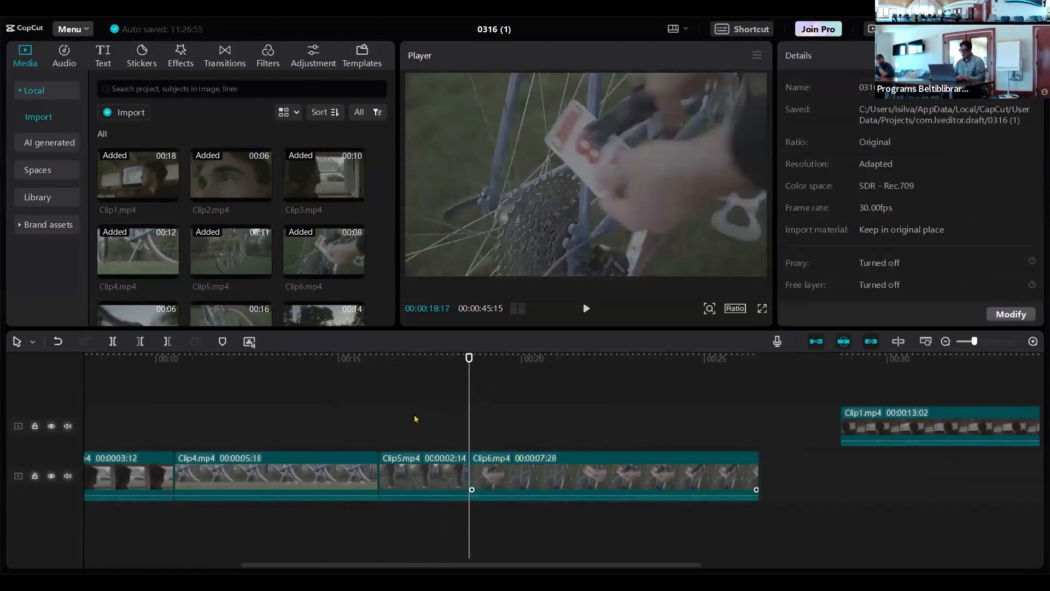
Step: Play from Clip5 into Clip6, split Clip6 at 00:00:20:18, and delete its first part
{"action": "left_click", "coordinate": [416, 412]}
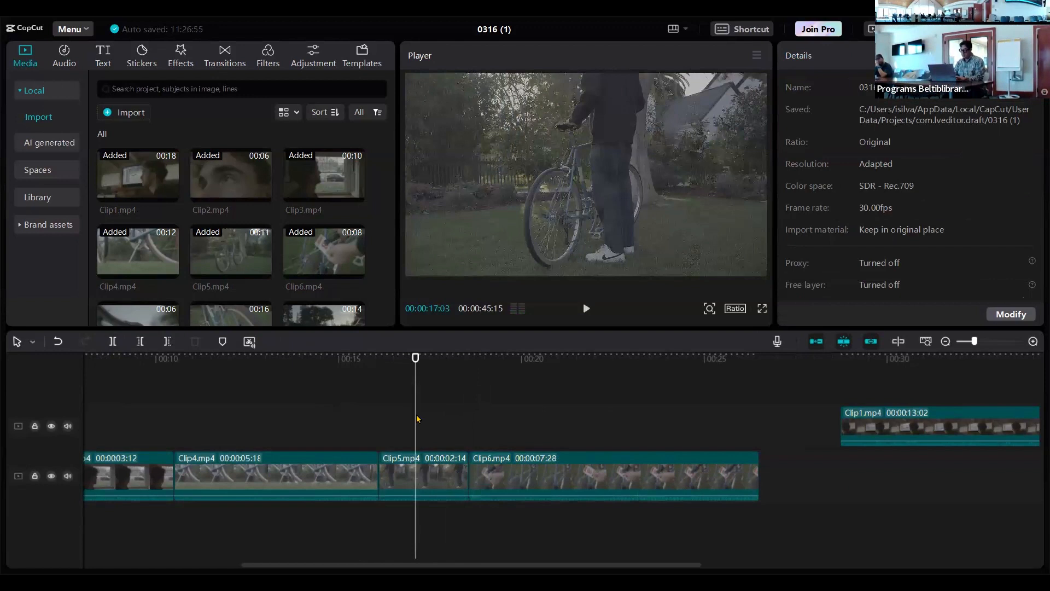
{"action": "key", "text": "space"}
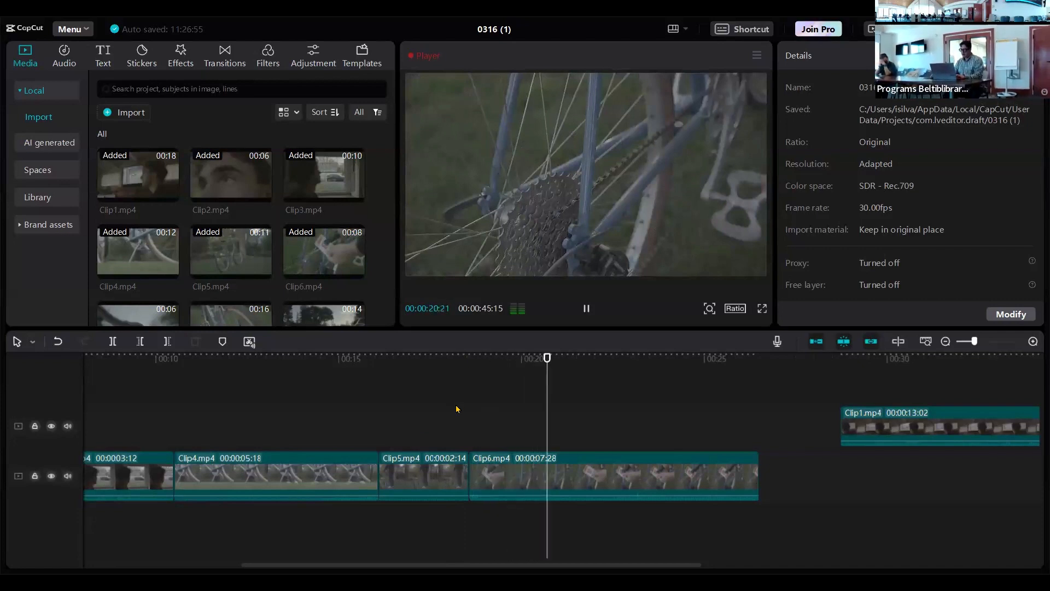
{"action": "left_click", "coordinate": [572, 358]}
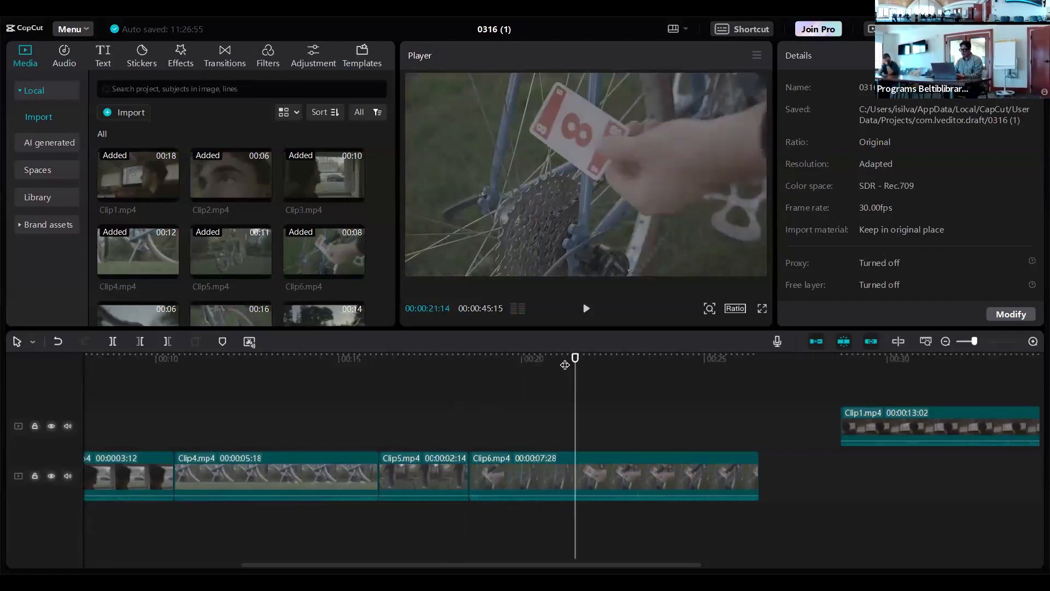
{"action": "left_click_drag", "start_coordinate": [552, 371], "coordinate": [544, 379]}
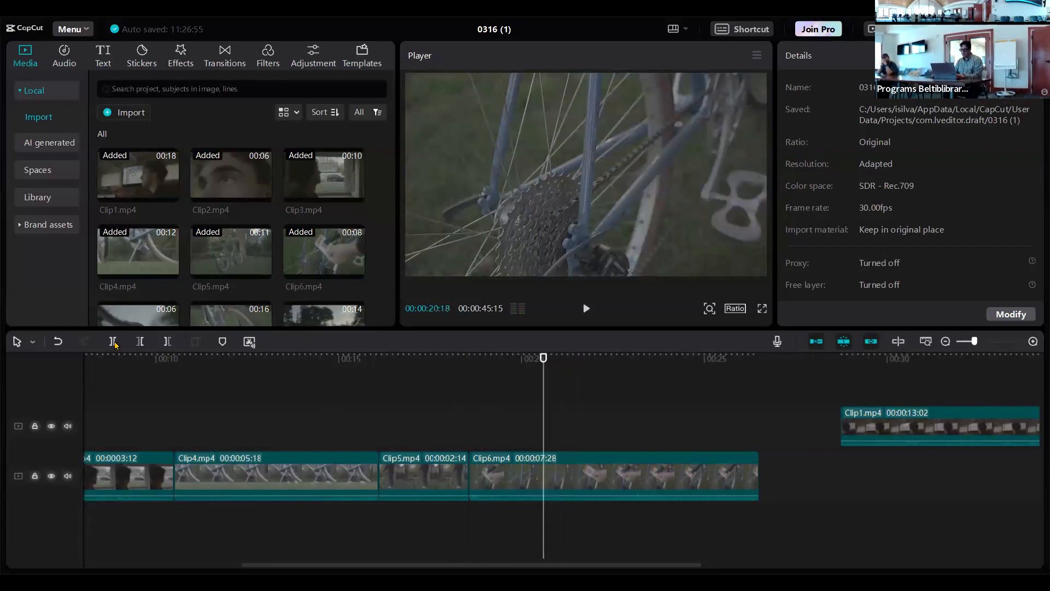
{"action": "left_click", "coordinate": [545, 473]}
{"action": "key", "text": "ctrl+b"}
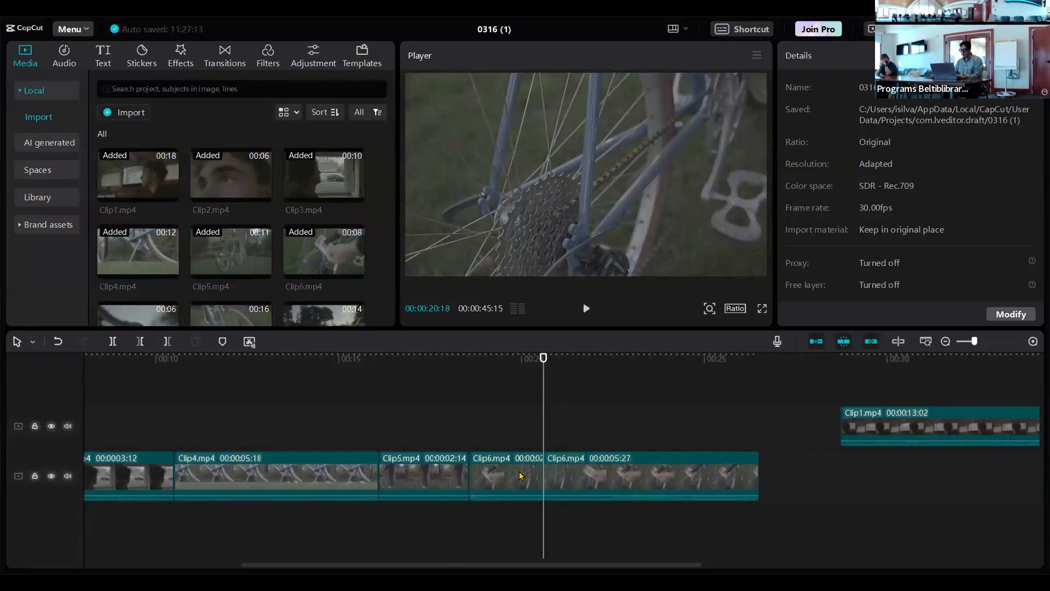
{"action": "left_click", "coordinate": [521, 474]}
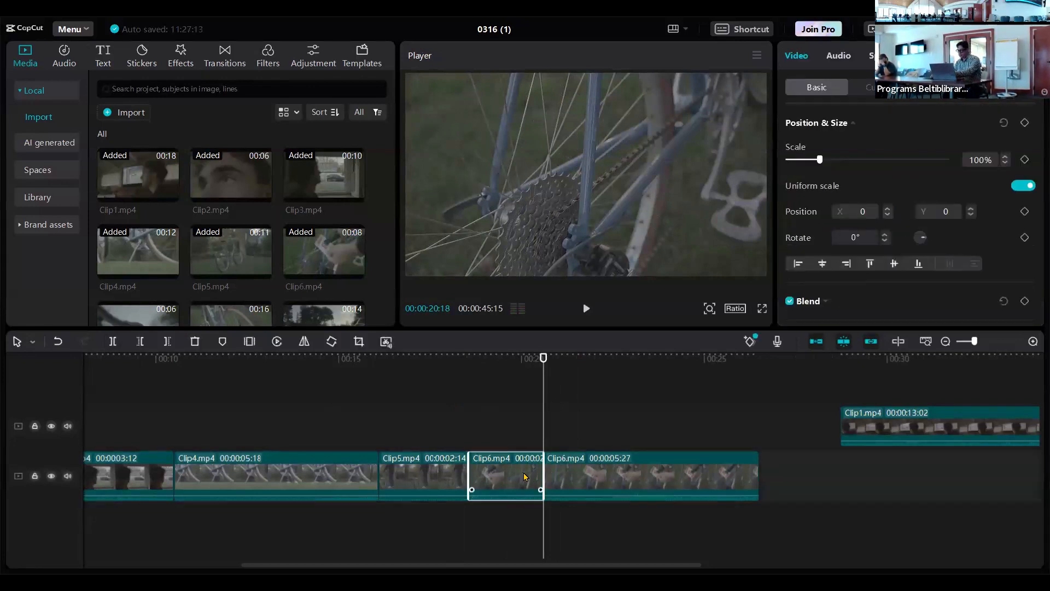
{"action": "key", "text": "Delete"}
Step: Play through the shortened Clip6, split it at 00:00:22:20, and delete its last part
{"action": "left_click", "coordinate": [446, 413]}
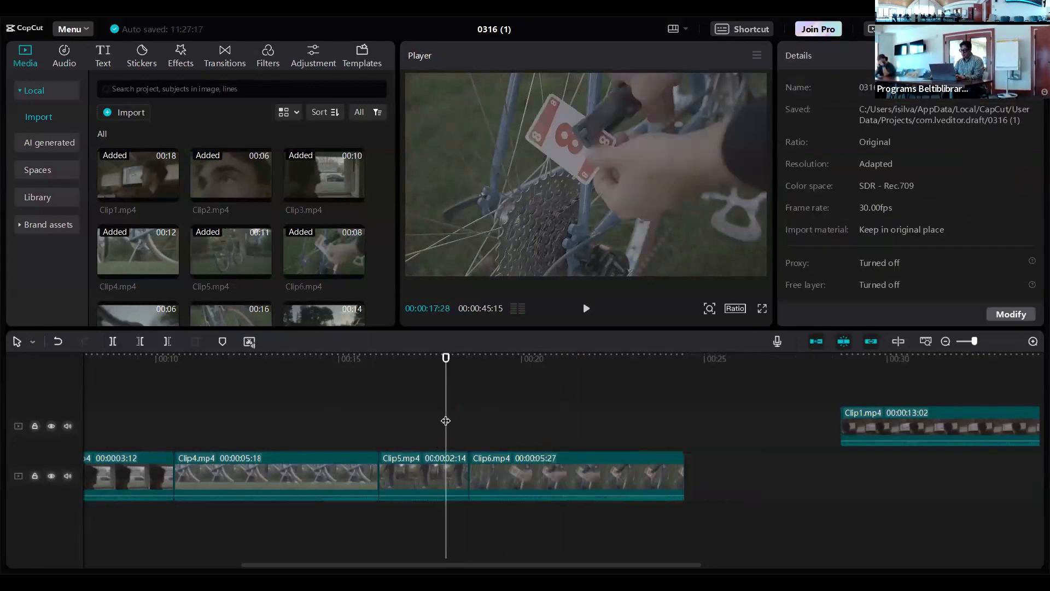
{"action": "key", "text": "space"}
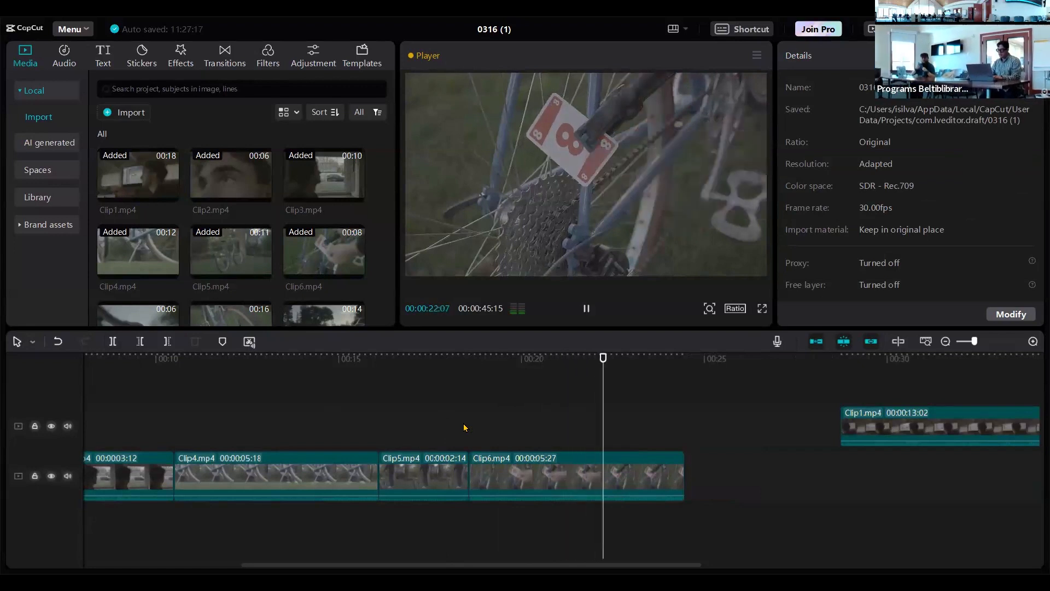
{"action": "key", "text": "space"}
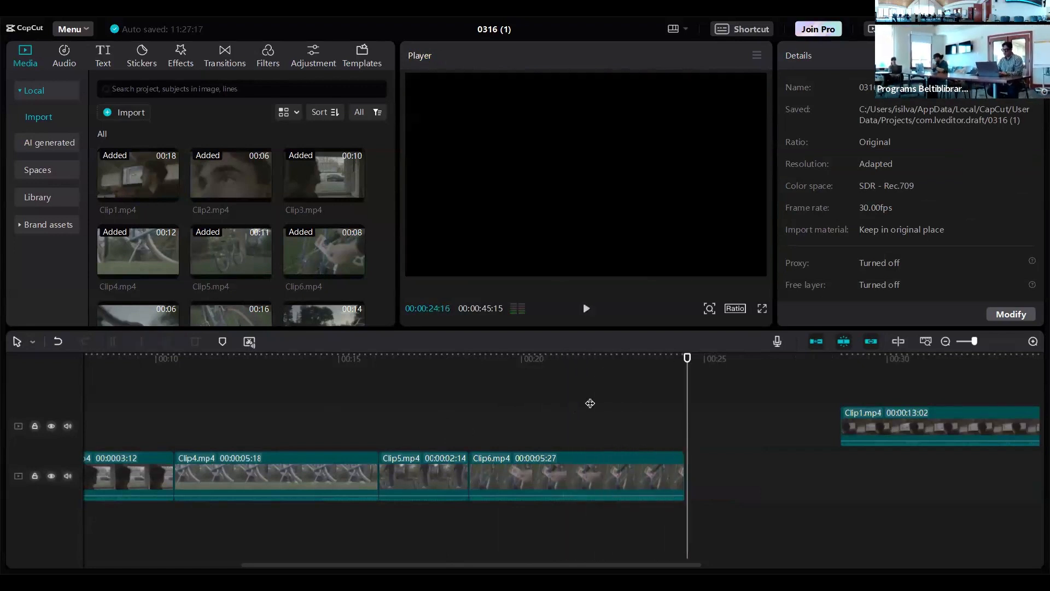
{"action": "left_click", "coordinate": [591, 403]}
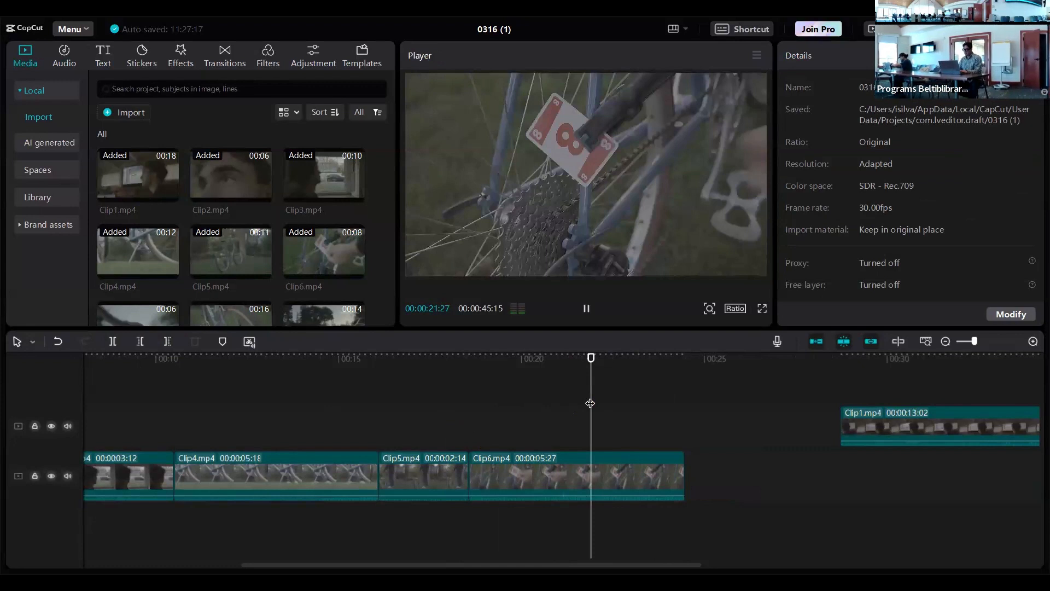
{"action": "key", "text": "space"}
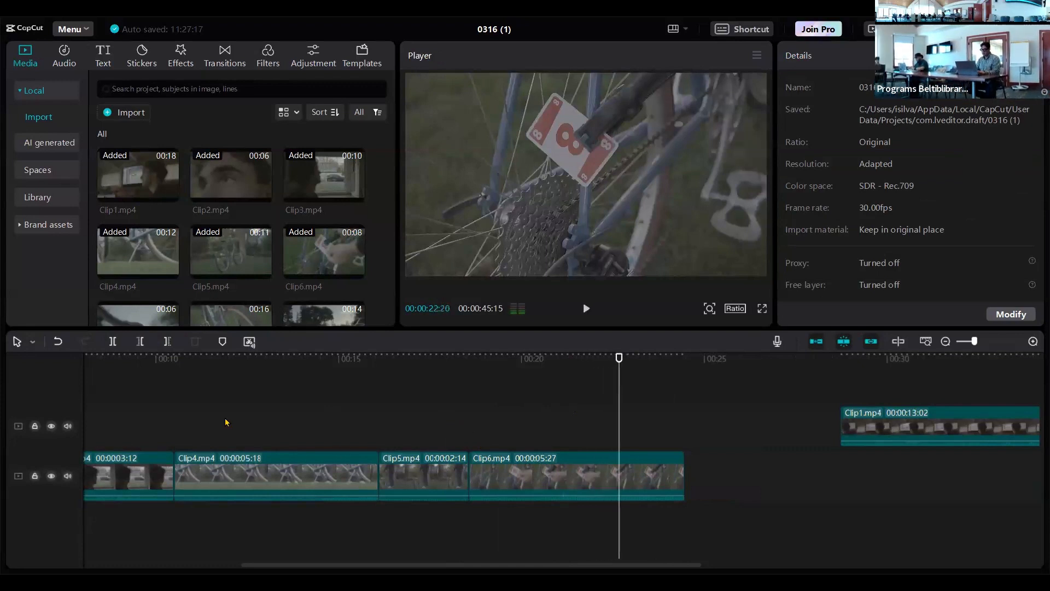
{"action": "key", "text": "ctrl+b"}
{"action": "left_click", "coordinate": [672, 479]}
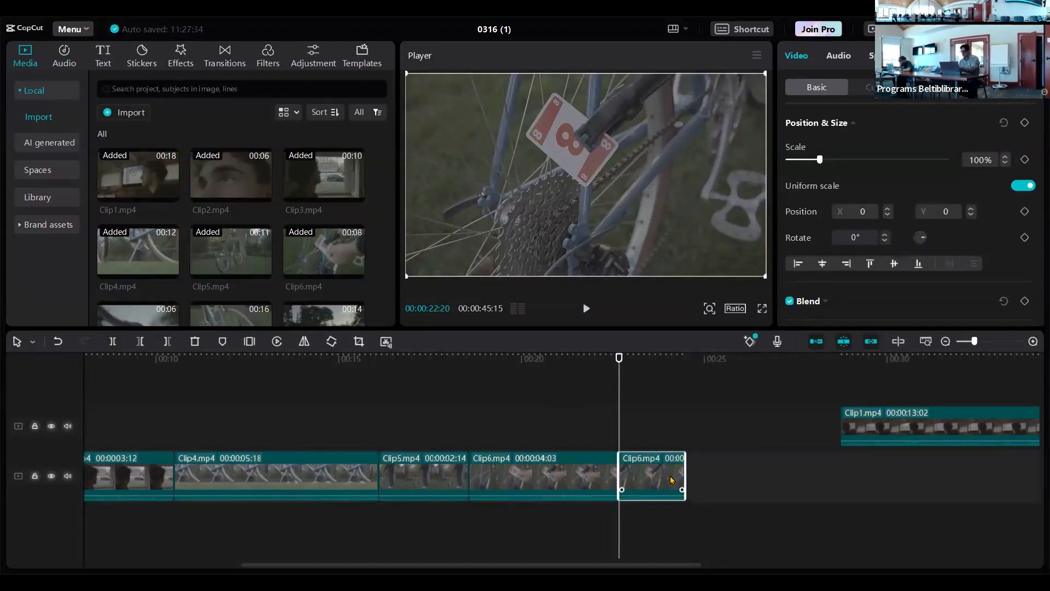
{"action": "key", "text": "Delete"}
Step: Append Clip7.mp4 from the imported media directly after the trimmed Clip6 on the main track
{"action": "scroll", "coordinate": [157, 233], "scroll_direction": "down", "scroll_amount": 1}
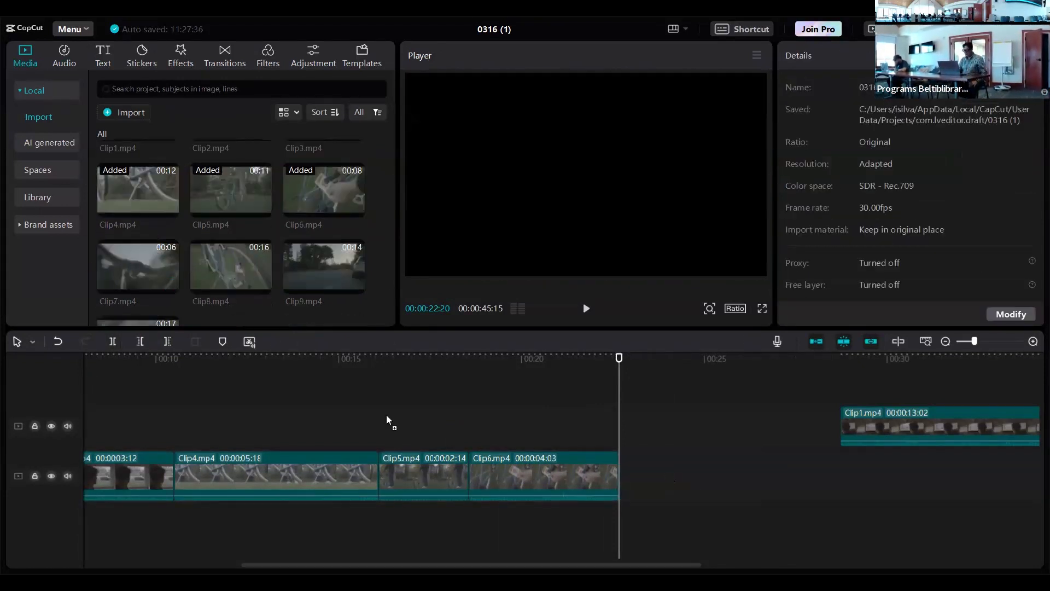
{"action": "left_click_drag", "start_coordinate": [387, 421], "coordinate": [658, 481]}
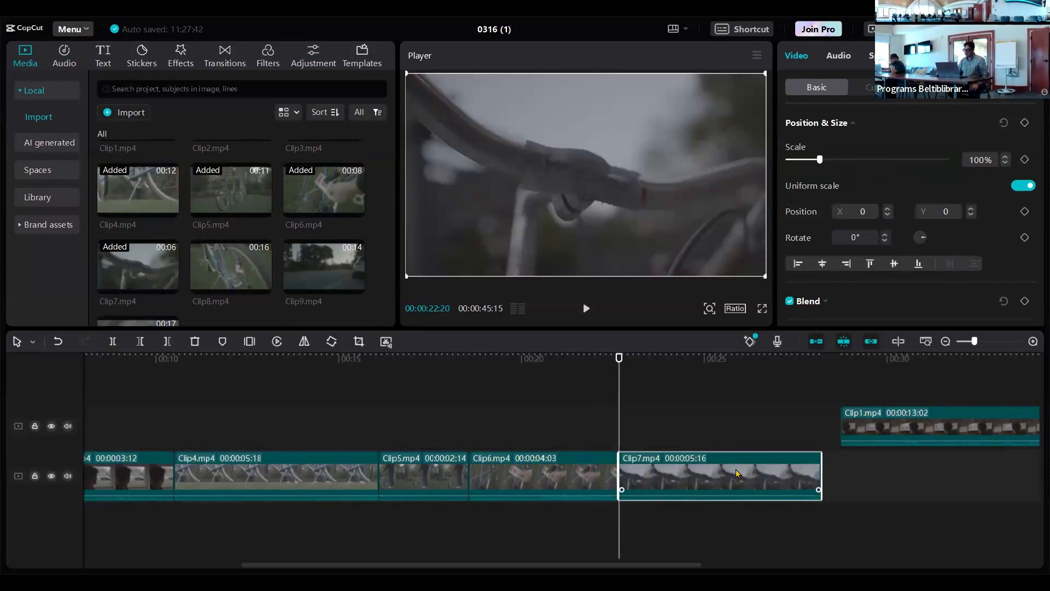
Step: Play from Clip6 into Clip7, split Clip7 at 00:00:25:20, and delete its last part
{"action": "left_click", "coordinate": [570, 401]}
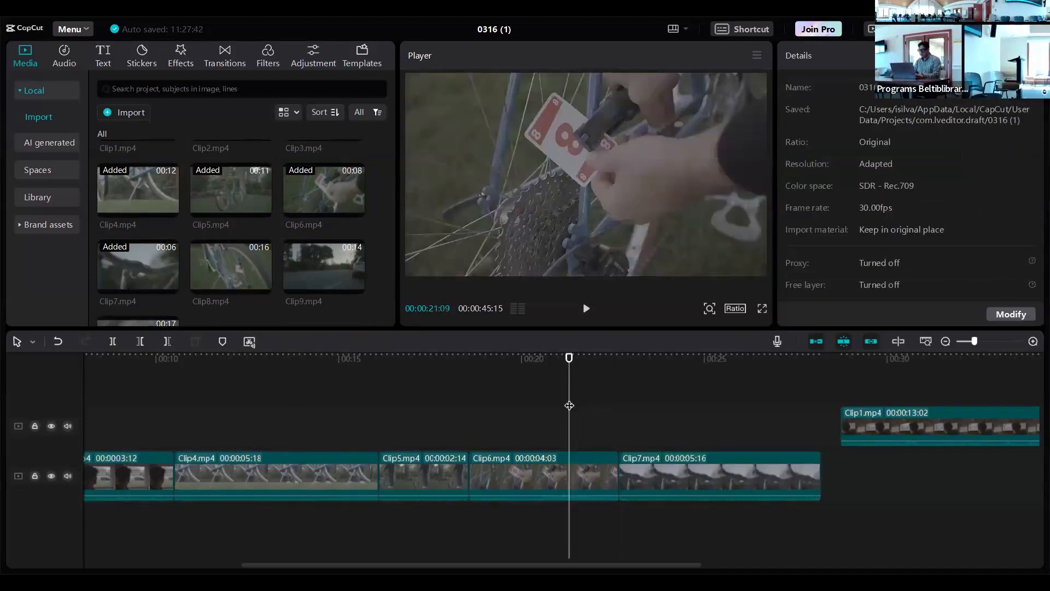
{"action": "key", "text": "space"}
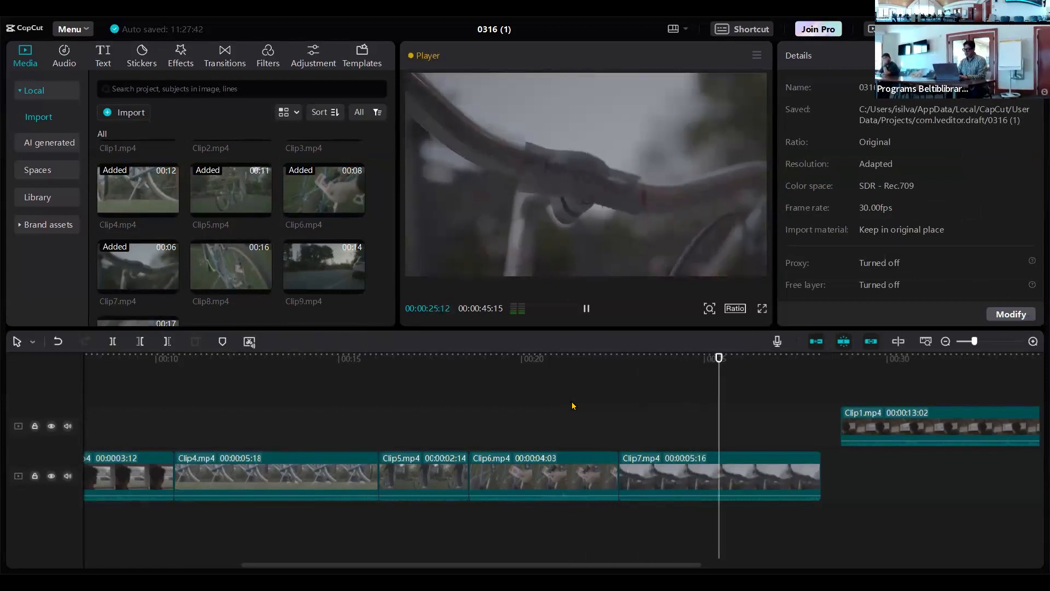
{"action": "key", "text": "space"}
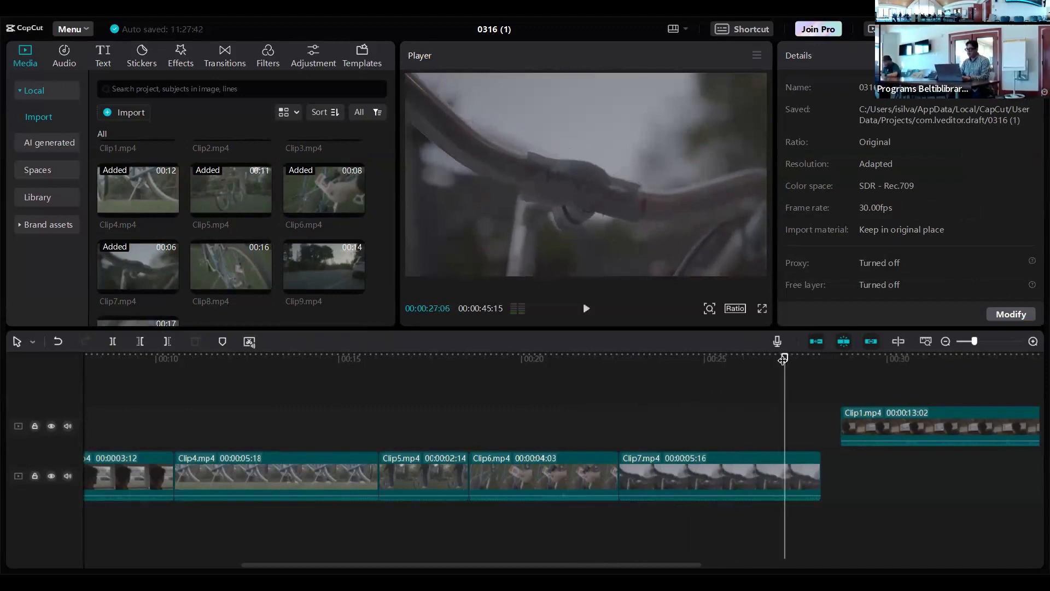
{"action": "mouse_move", "coordinate": [742, 386]}
{"action": "left_mouse_down"}
{"action": "mouse_move", "coordinate": [727, 393]}
{"action": "mouse_move", "coordinate": [742, 398]}
{"action": "mouse_move", "coordinate": [729, 398]}
{"action": "left_mouse_up"}
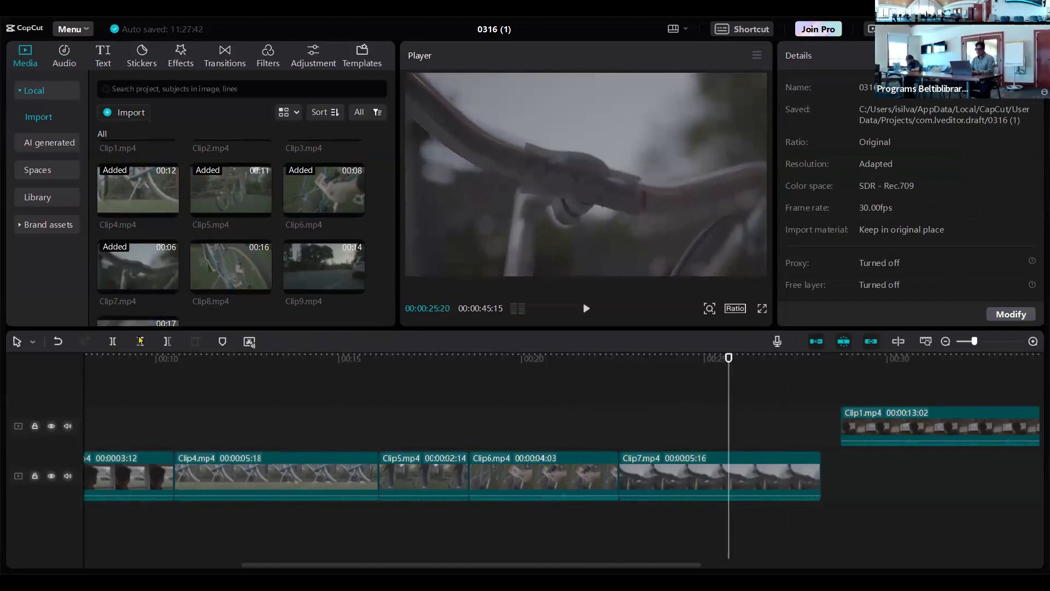
{"action": "key", "text": "ctrl+b"}
{"action": "left_click", "coordinate": [766, 474]}
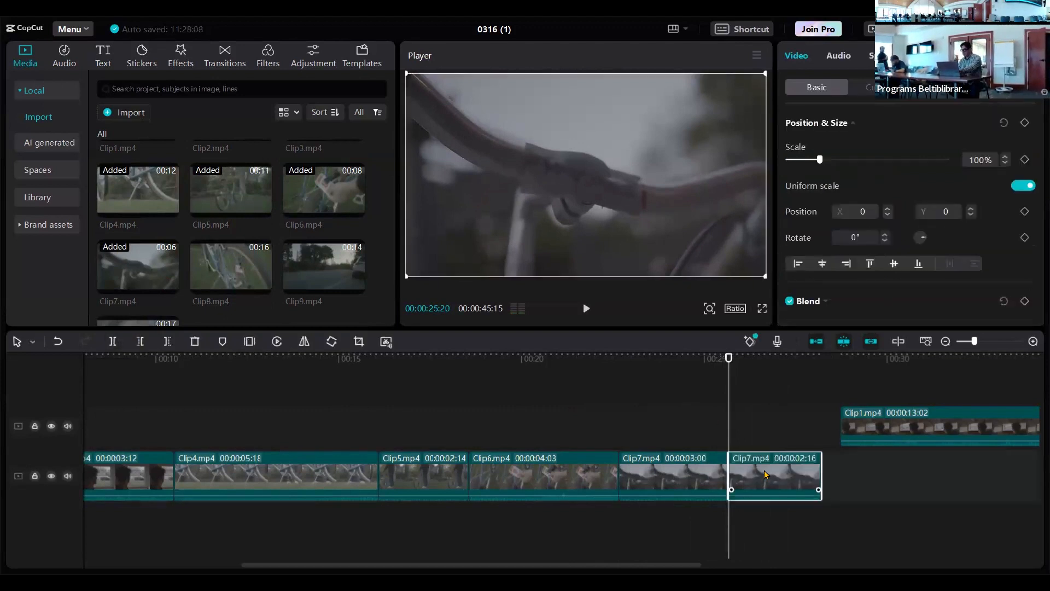
{"action": "key", "text": "Delete"}
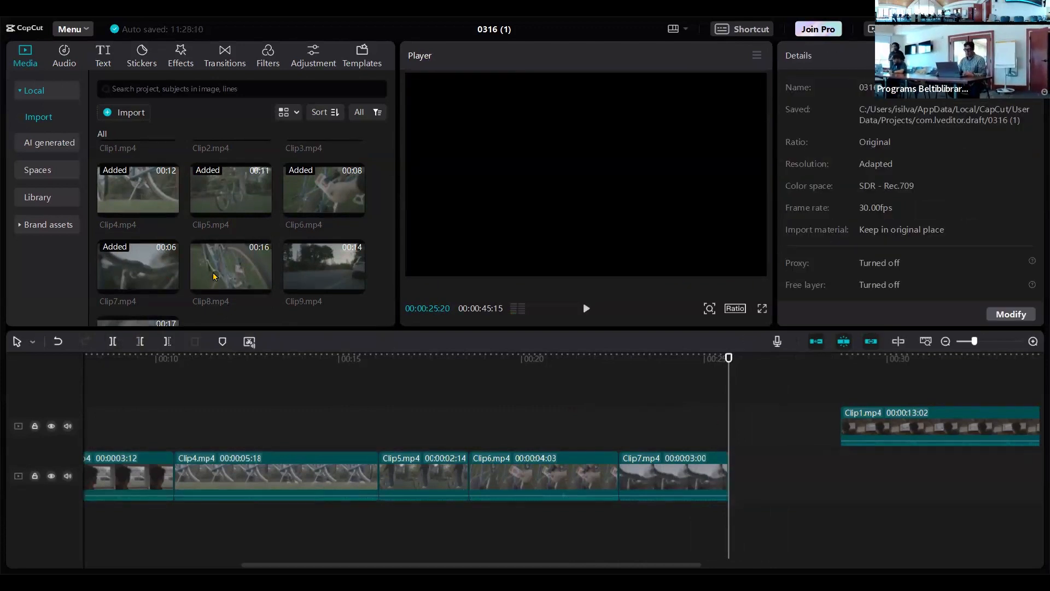
Step: Append Clip8.mp4 directly after the trimmed Clip7 on the main track and delete the leftover Clip1 segment from the upper track
{"action": "left_click_drag", "start_coordinate": [800, 491], "coordinate": [791, 481]}
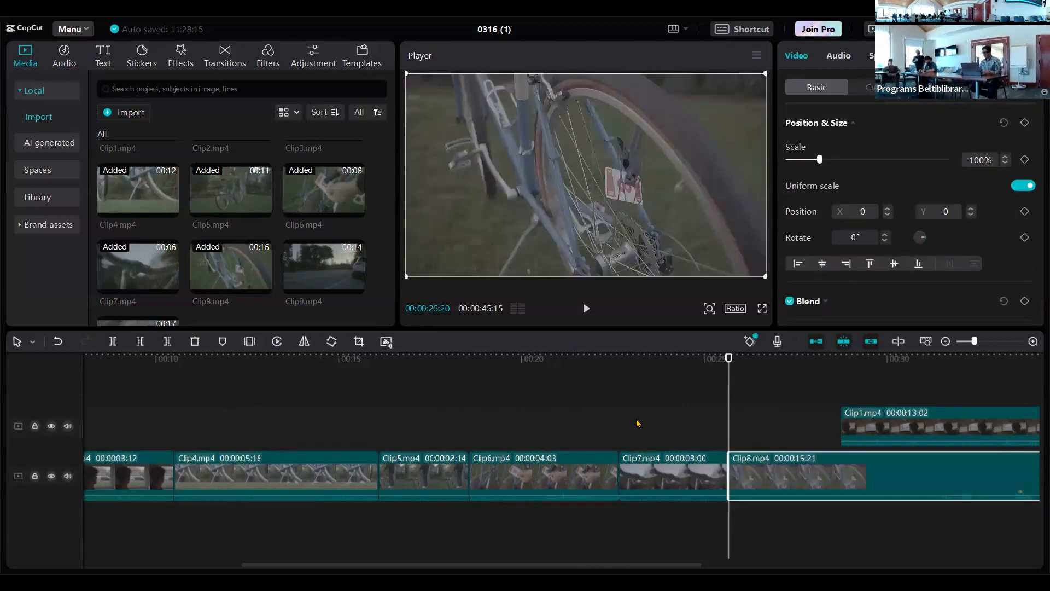
{"action": "left_click", "coordinate": [660, 413]}
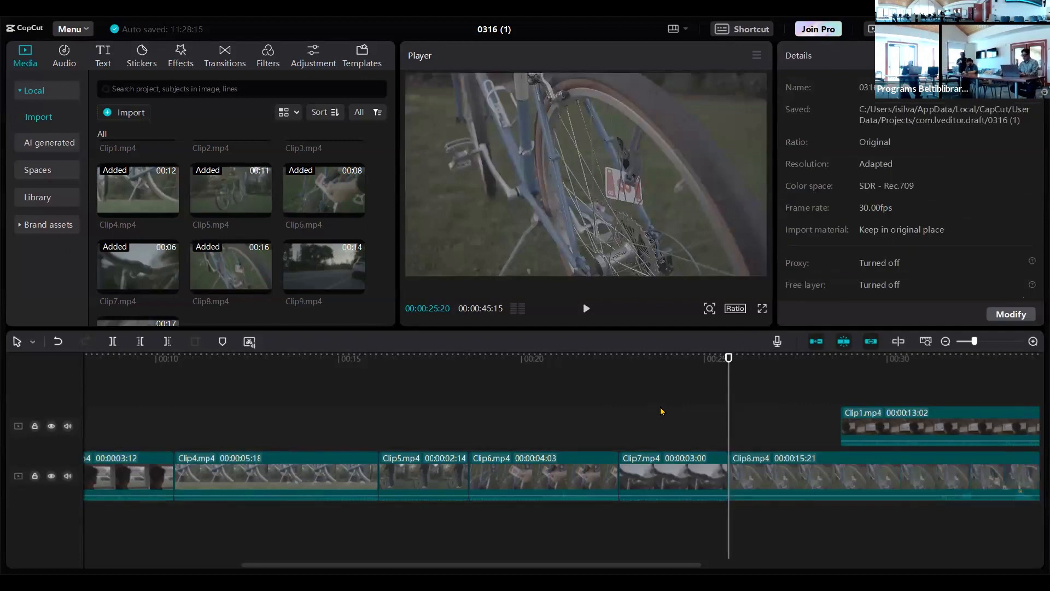
{"action": "key", "text": "space"}
{"action": "left_click", "coordinate": [674, 372]}
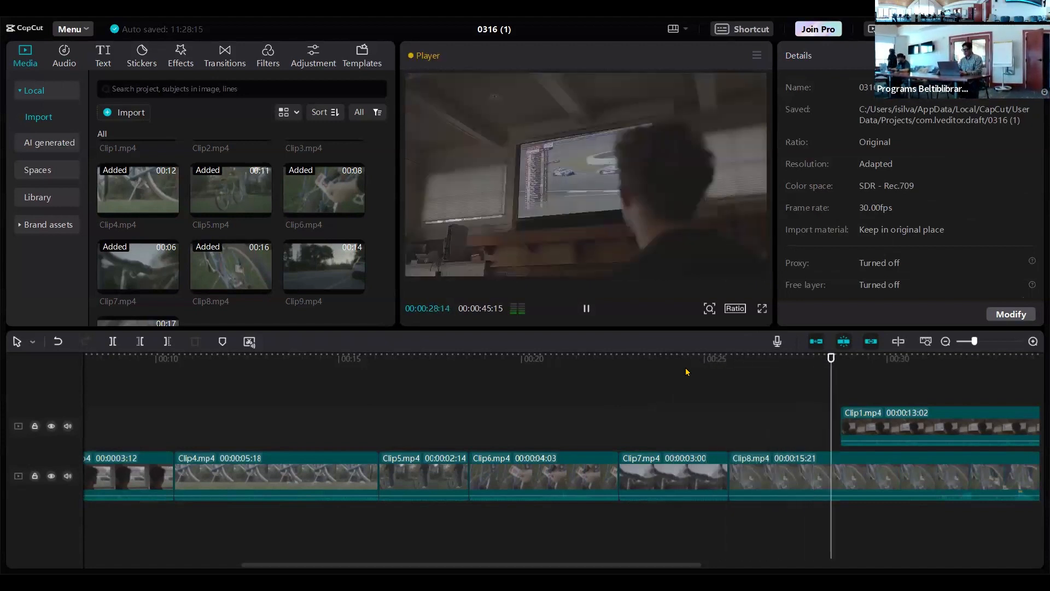
{"action": "left_click", "coordinate": [968, 427]}
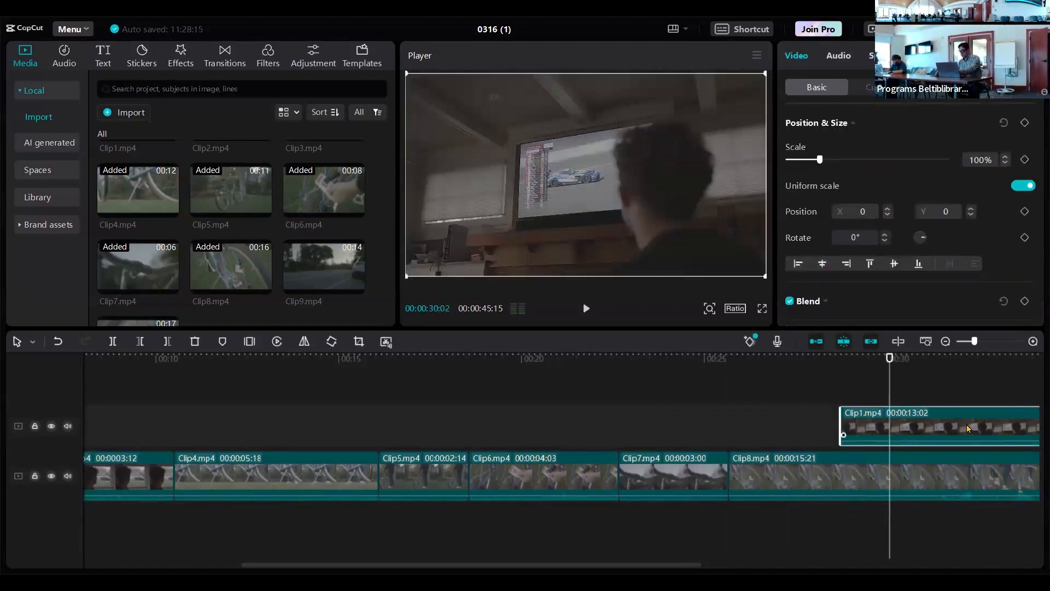
{"action": "key", "text": "Delete"}
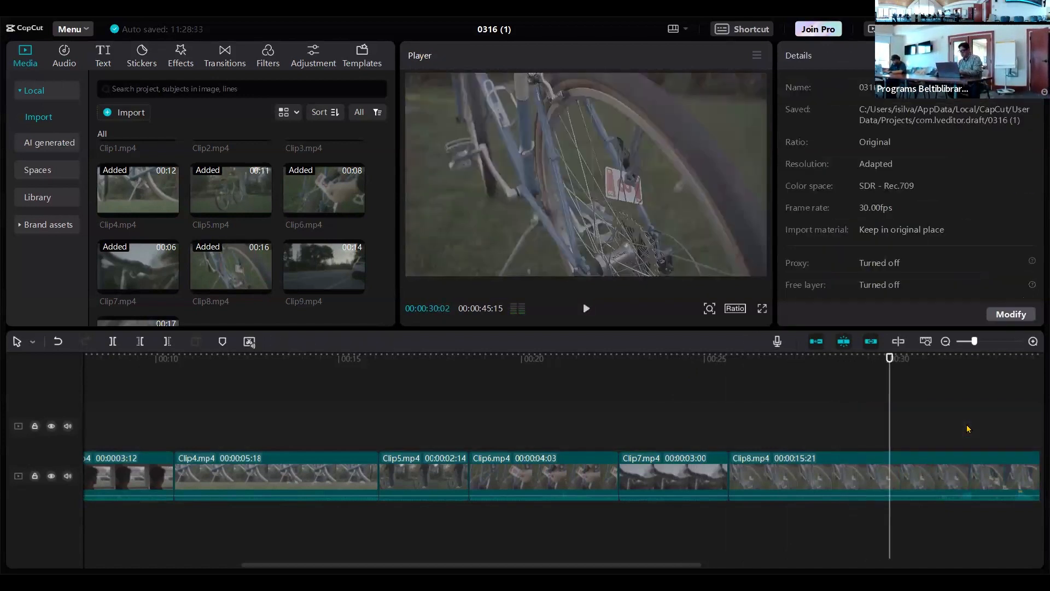
Step: Play from Clip7 into Clip8, split Clip8 at 00:00:29:17, and delete its first part
{"action": "left_click", "coordinate": [704, 421]}
{"action": "key", "text": "space"}
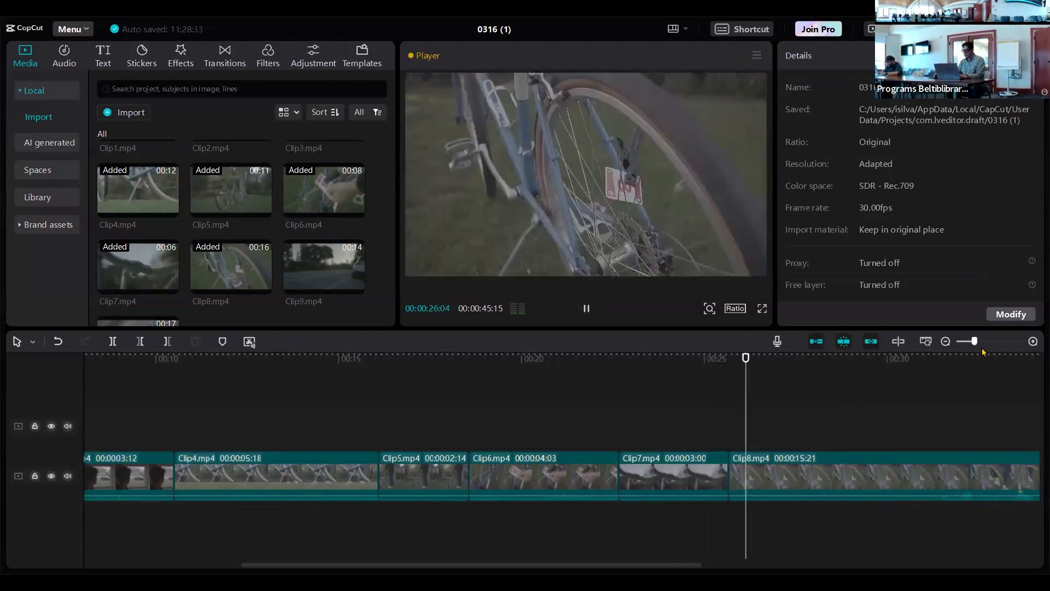
{"action": "left_click", "coordinate": [946, 343]}
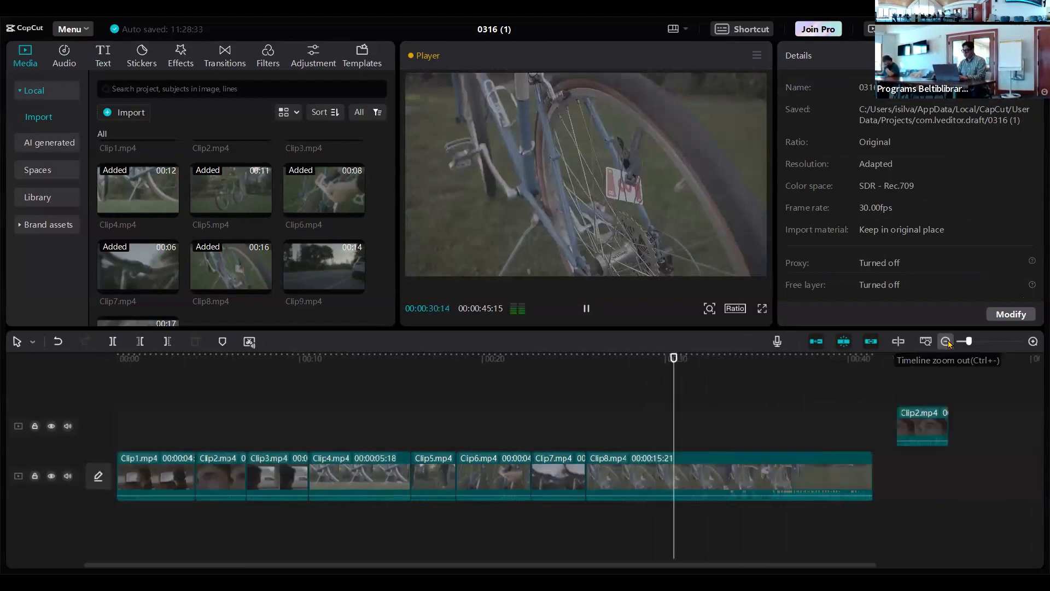
{"action": "left_click", "coordinate": [661, 413]}
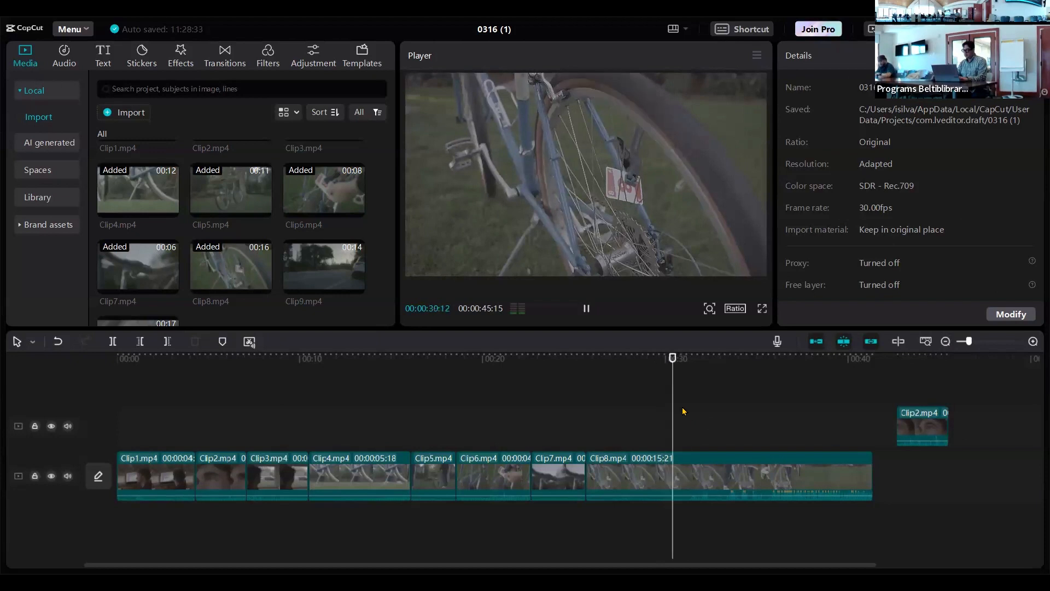
{"action": "key", "text": "space"}
{"action": "left_click", "coordinate": [658, 404]}
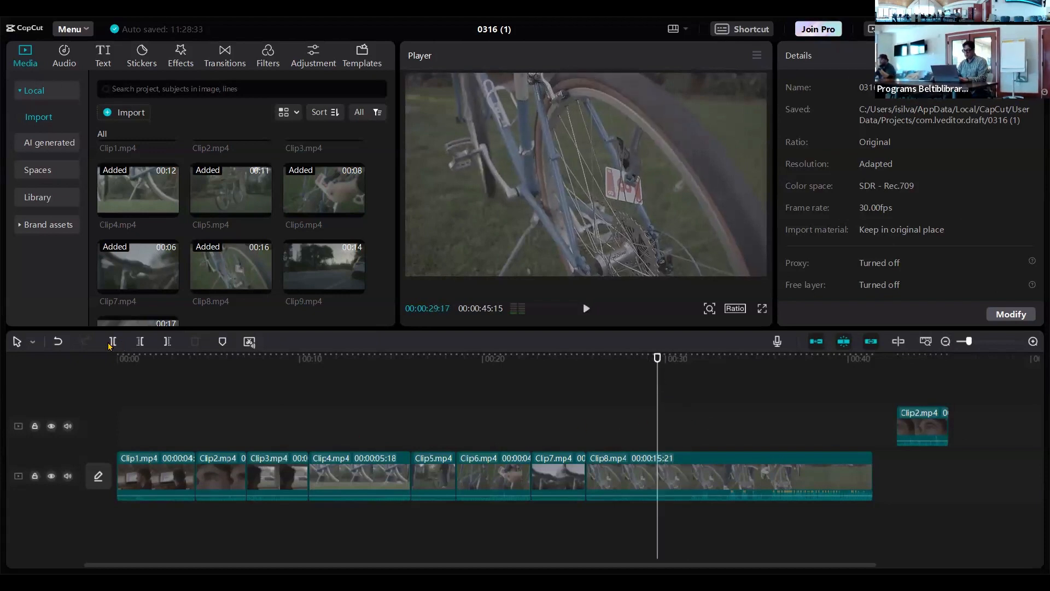
{"action": "key", "text": "ctrl+b"}
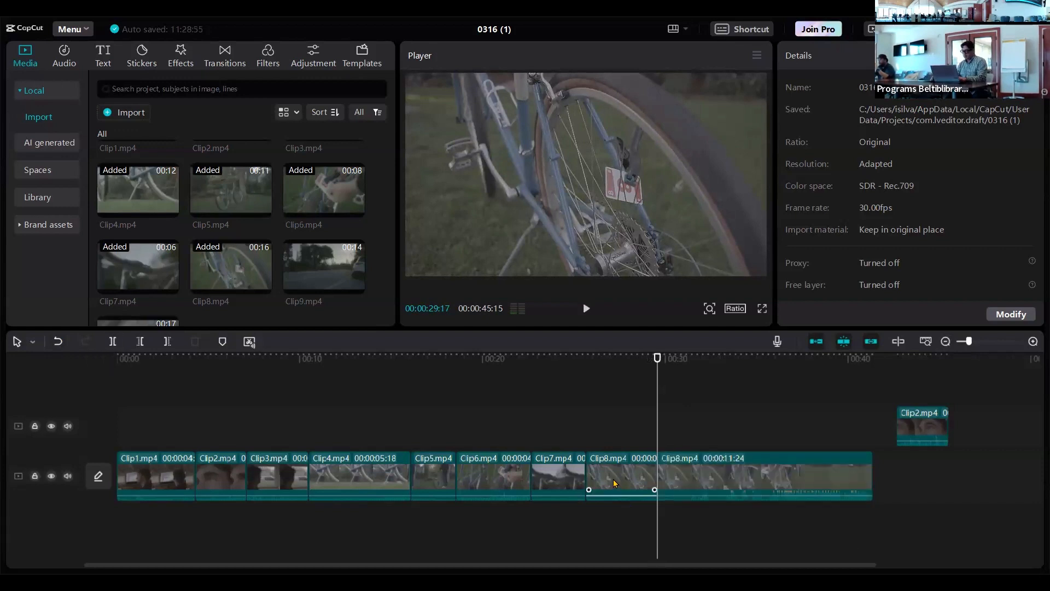
{"action": "left_click", "coordinate": [615, 484]}
{"action": "key", "text": "Delete"}
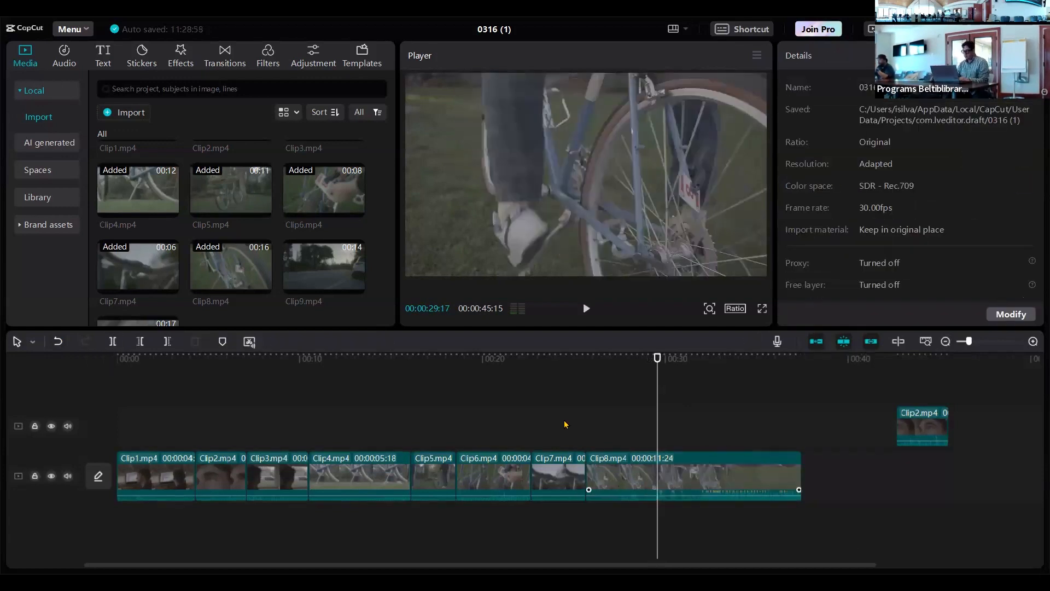
Step: Play through the shortened Clip8, split it at 00:00:33:15, and delete its last part
{"action": "left_click", "coordinate": [563, 426]}
{"action": "key", "text": "space"}
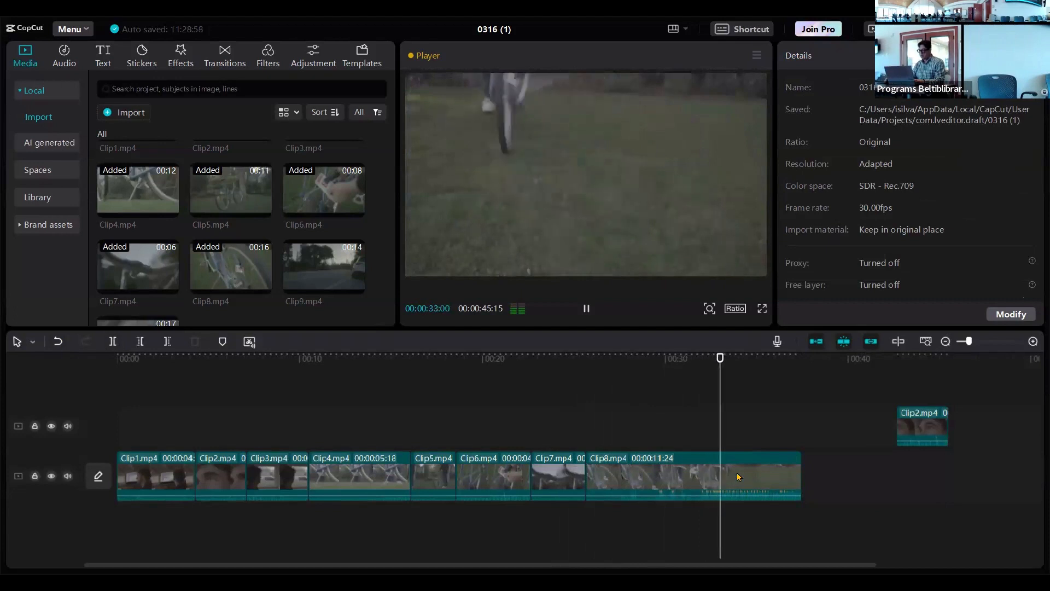
{"action": "key", "text": "space"}
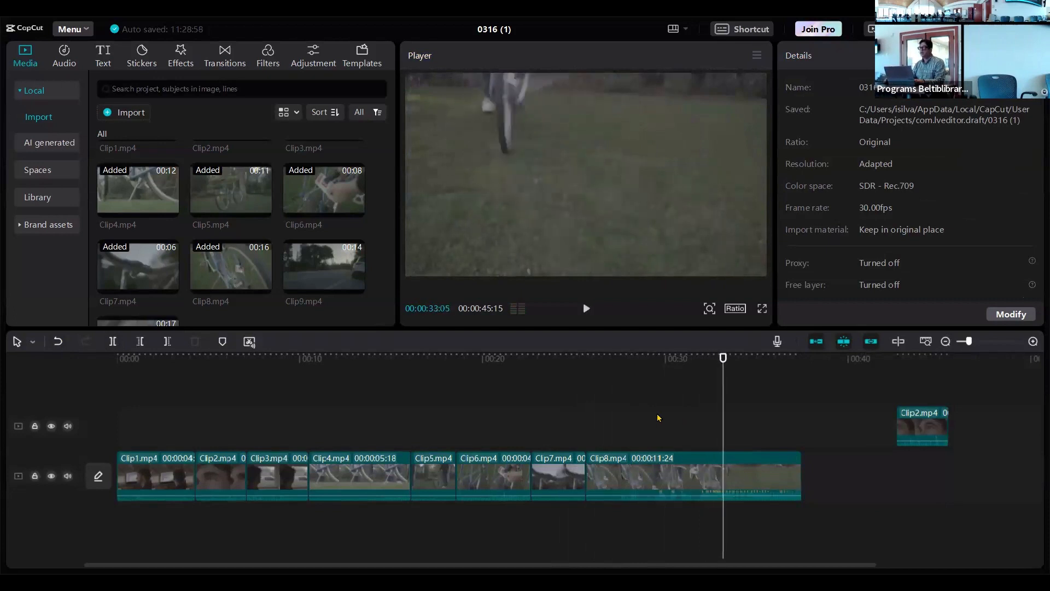
{"action": "left_click", "coordinate": [655, 418]}
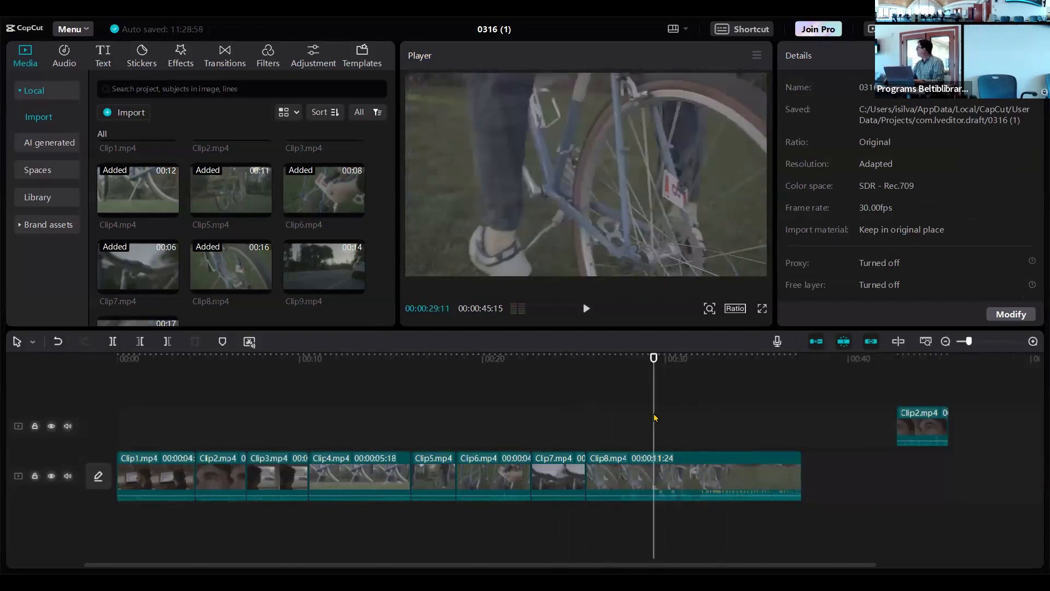
{"action": "left_click", "coordinate": [601, 407]}
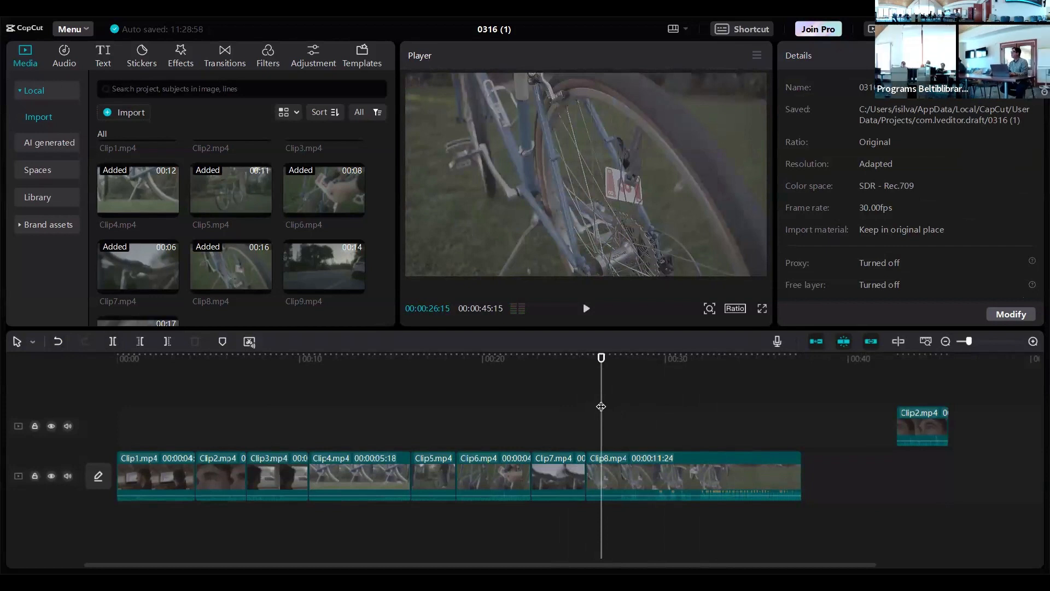
{"action": "key", "text": "space"}
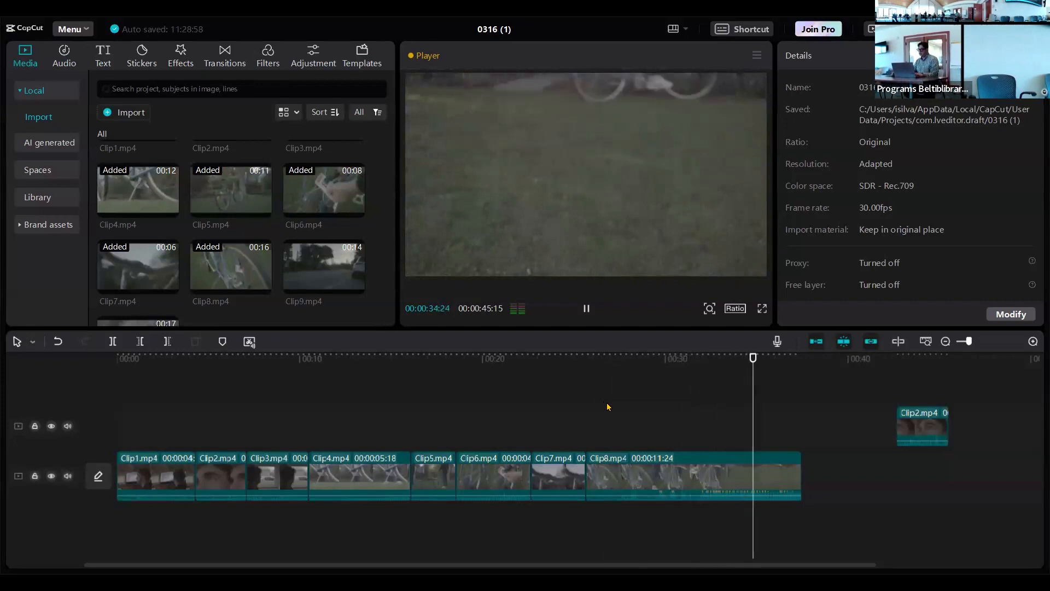
{"action": "key", "text": "space"}
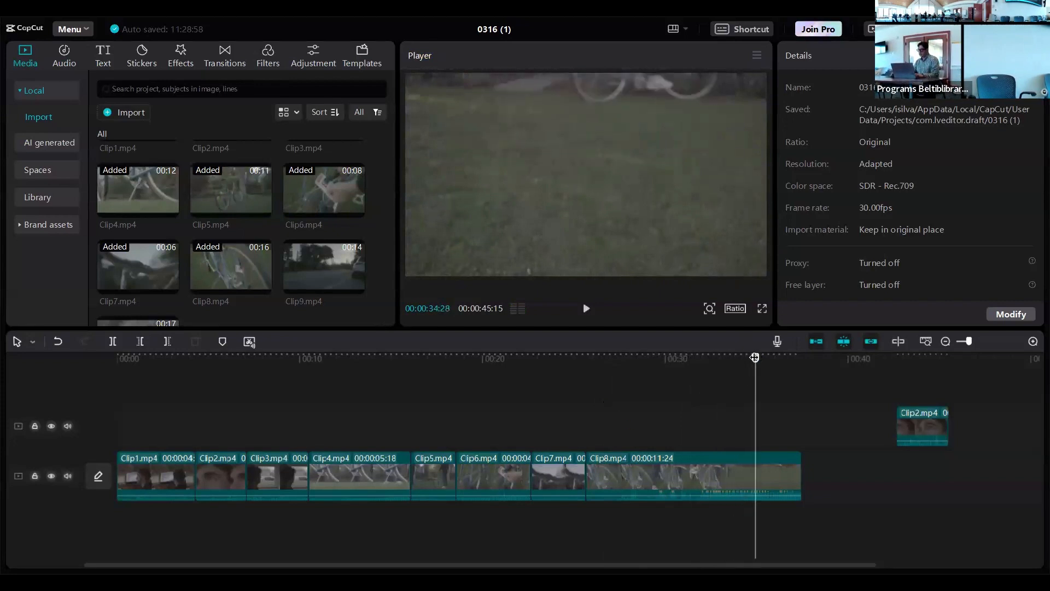
{"action": "left_click_drag", "start_coordinate": [730, 375], "coordinate": [729, 382]}
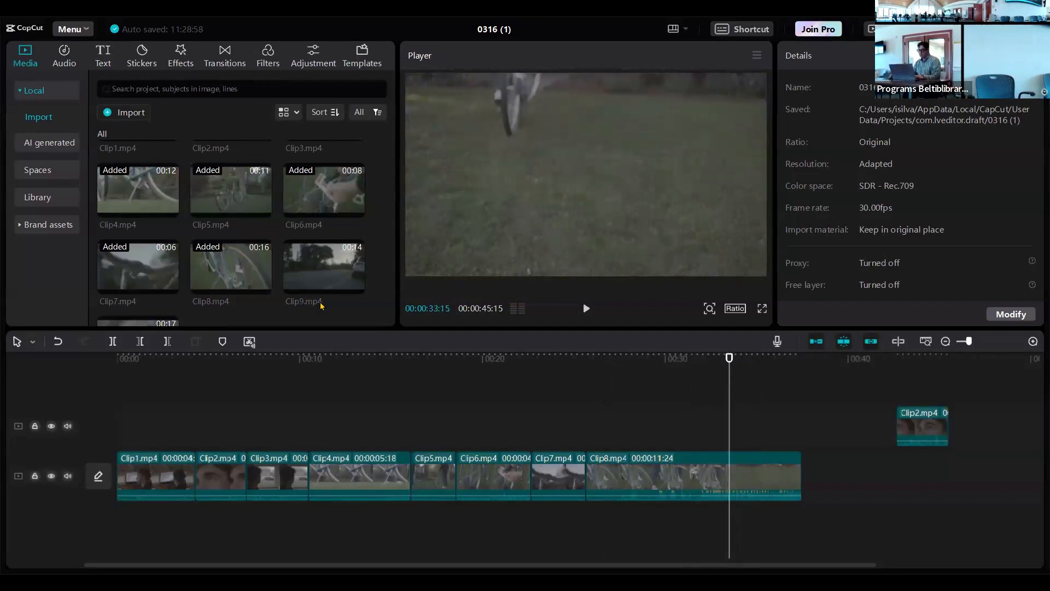
{"action": "left_click", "coordinate": [112, 342]}
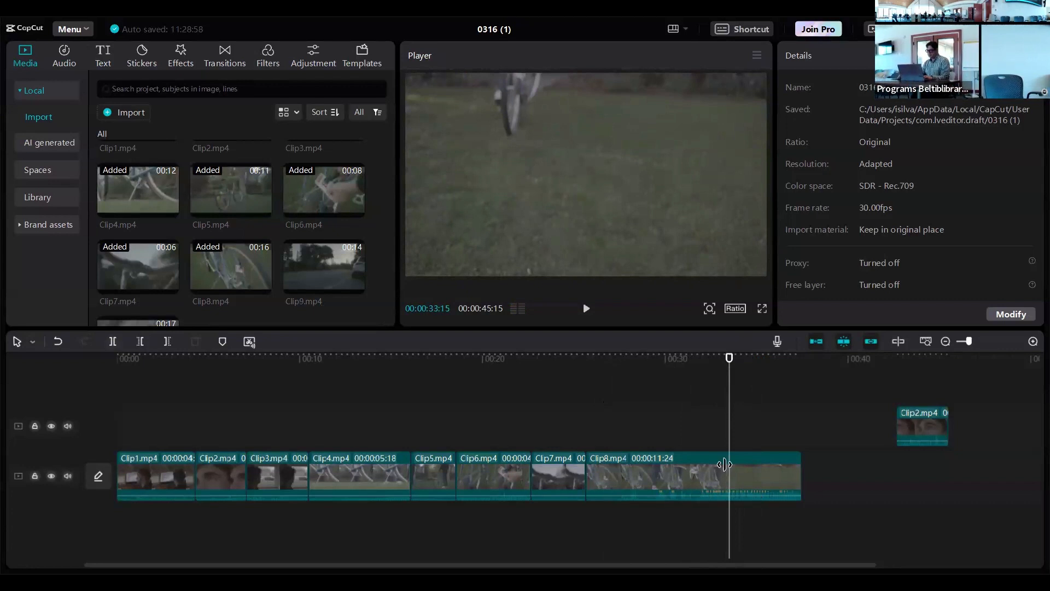
{"action": "left_click", "coordinate": [757, 480]}
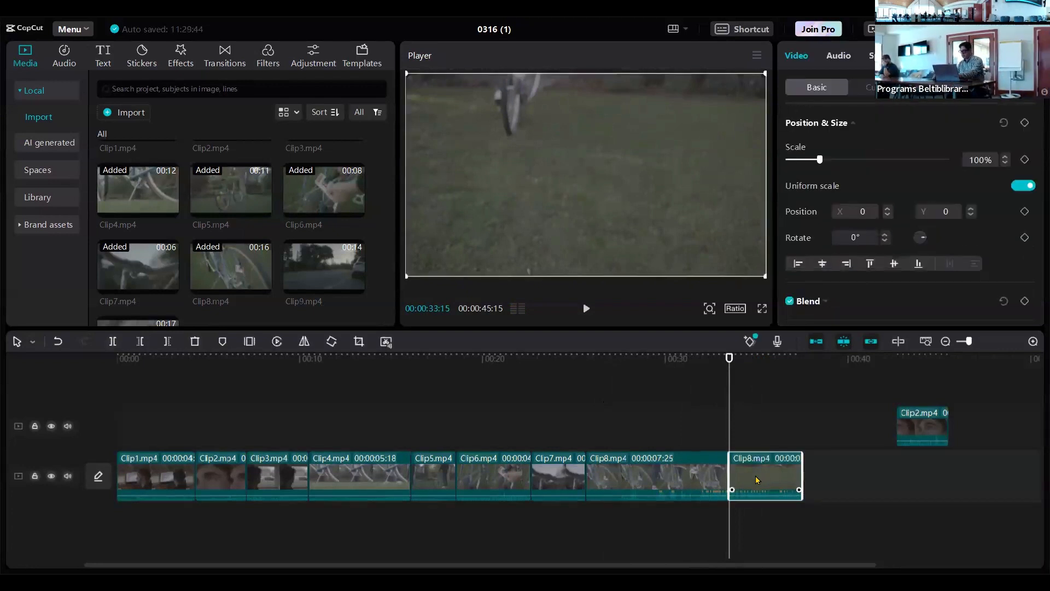
{"action": "key", "text": "Delete"}
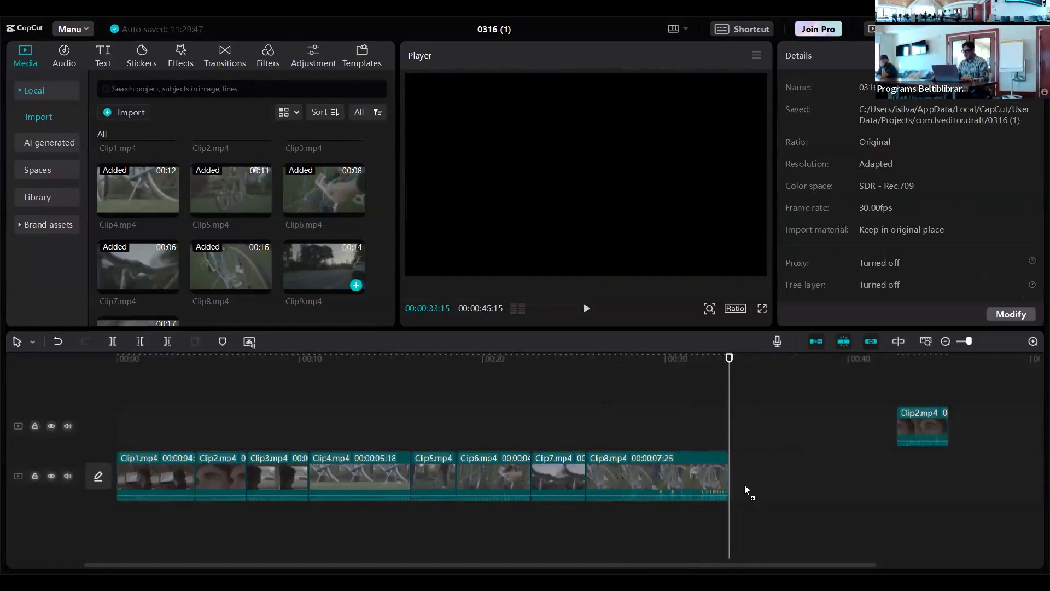
Step: Append Clip9.mp4 directly after the trimmed Clip8 on the main track and delete the leftover Clip2 segment from the upper track
{"action": "left_click_drag", "start_coordinate": [745, 489], "coordinate": [737, 485]}
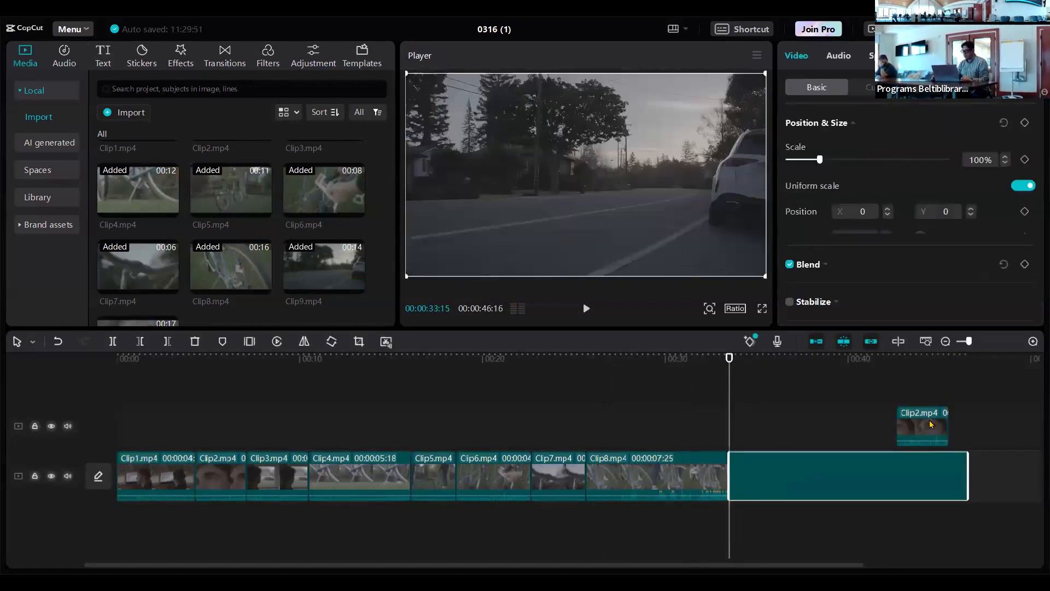
{"action": "left_click", "coordinate": [931, 424]}
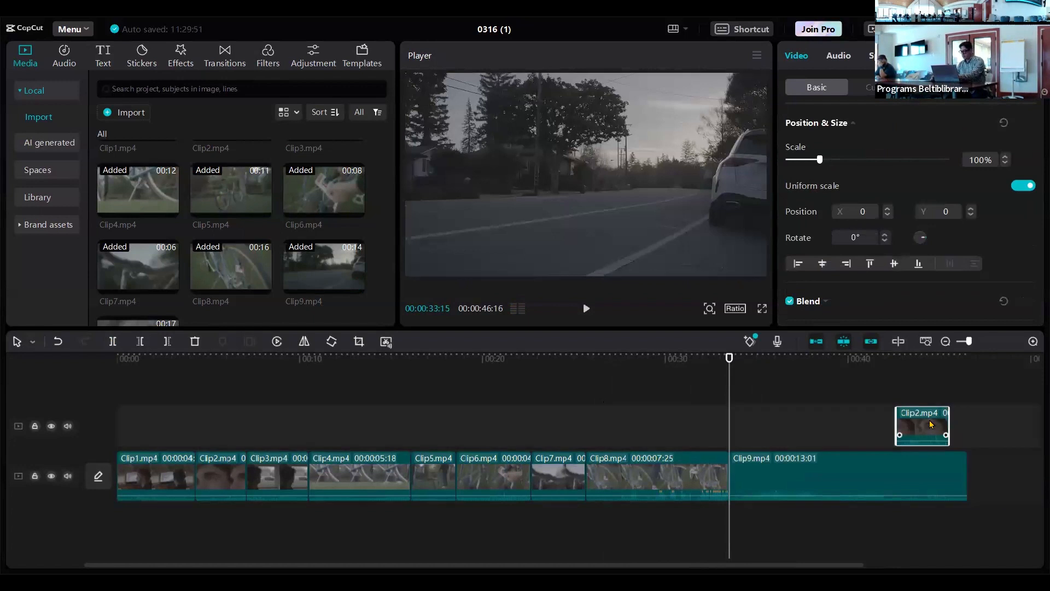
{"action": "key", "text": "Delete"}
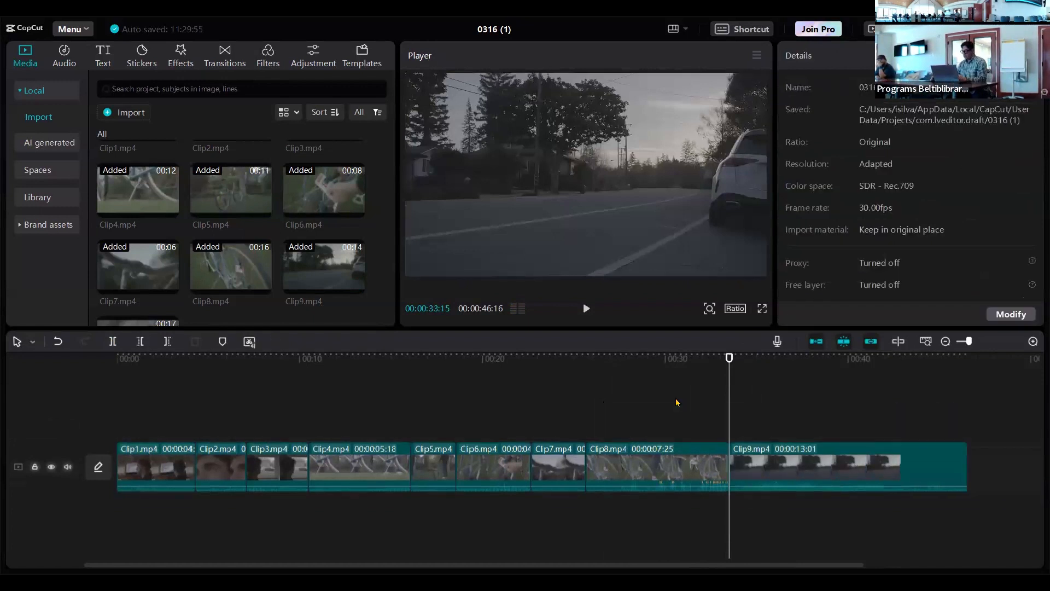
Step: Play through Clip9, split it at 00:00:35:25, and delete its first part
{"action": "left_click", "coordinate": [668, 371]}
{"action": "key", "text": "space"}
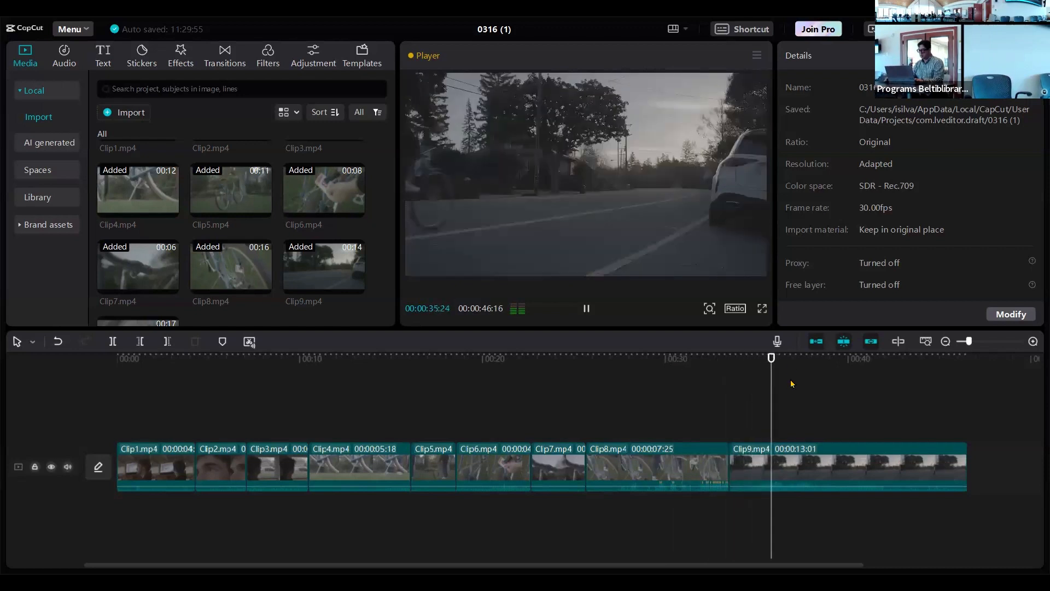
{"action": "key", "text": "space"}
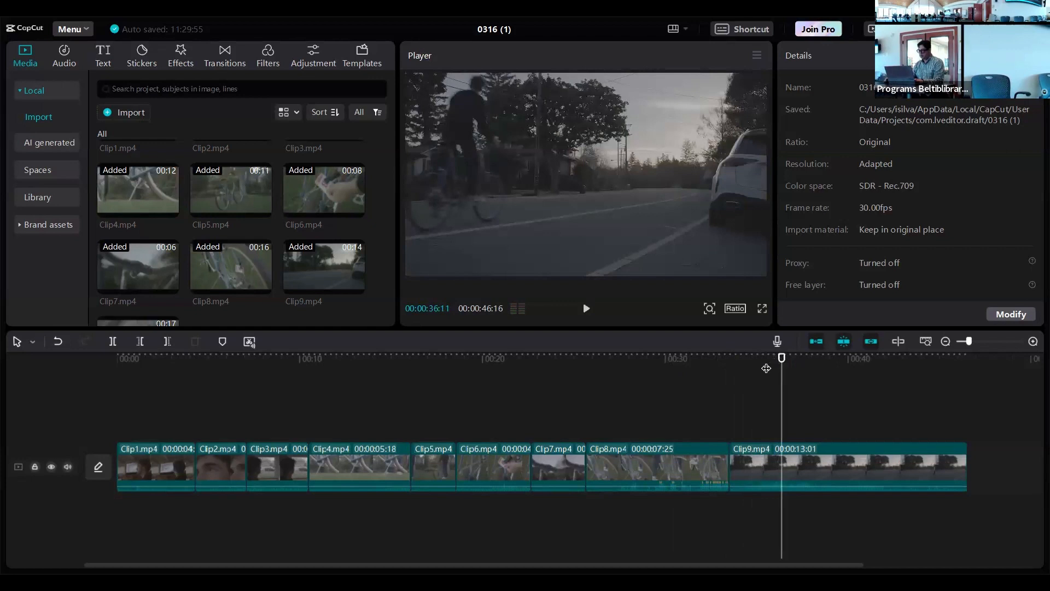
{"action": "left_click", "coordinate": [766, 368]}
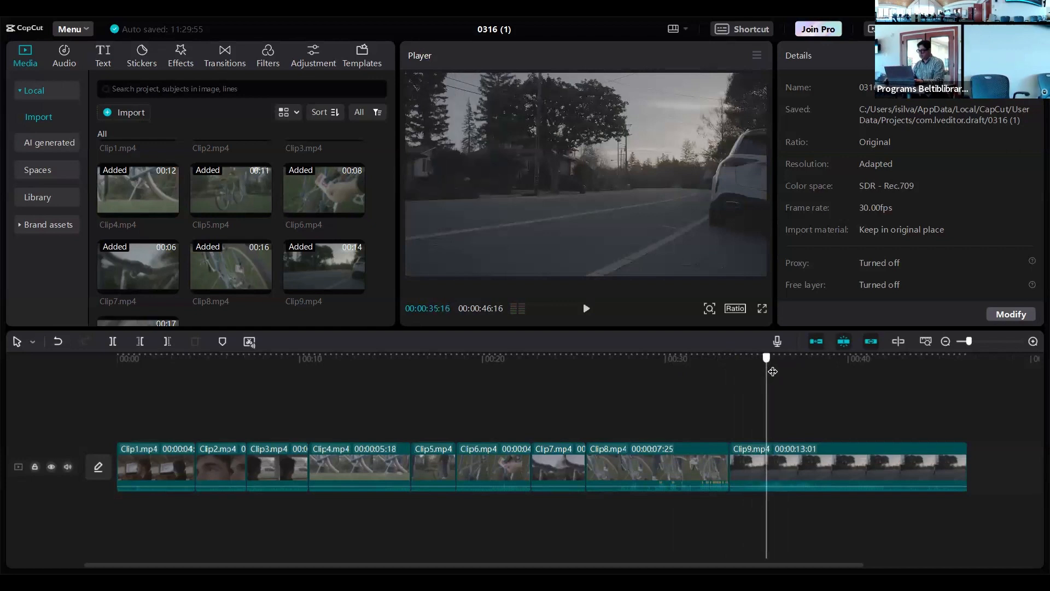
{"action": "left_click_drag", "start_coordinate": [773, 372], "coordinate": [772, 374]}
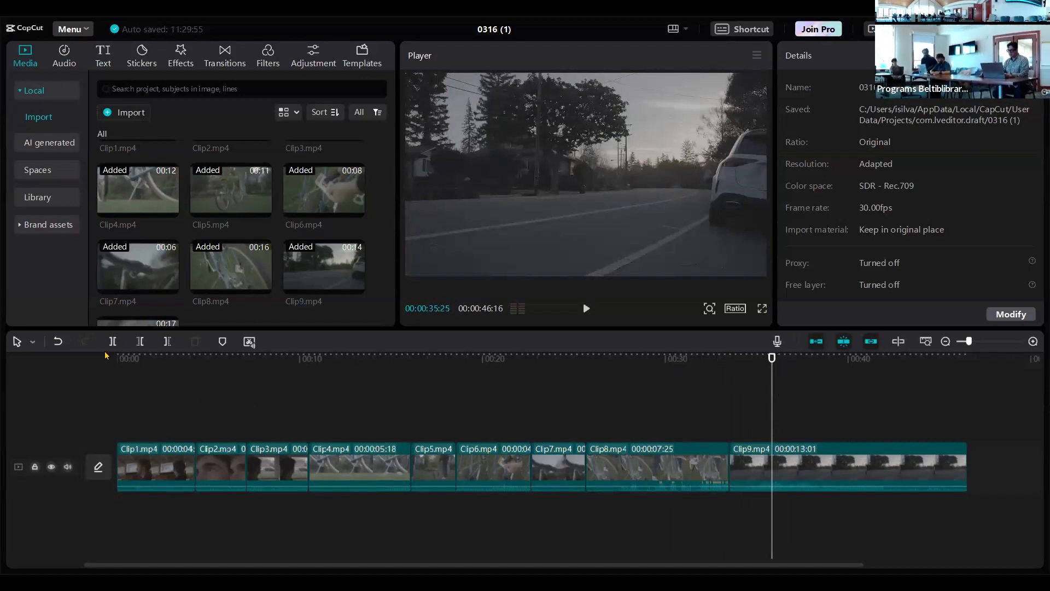
{"action": "key", "text": "ctrl+b"}
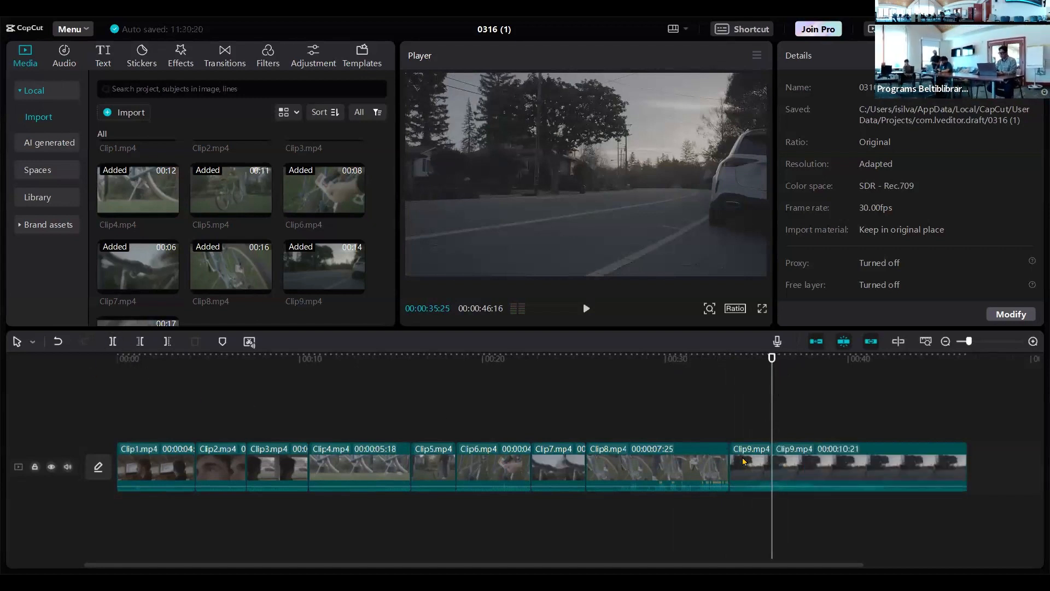
{"action": "left_click", "coordinate": [748, 463]}
{"action": "key", "text": "Delete"}
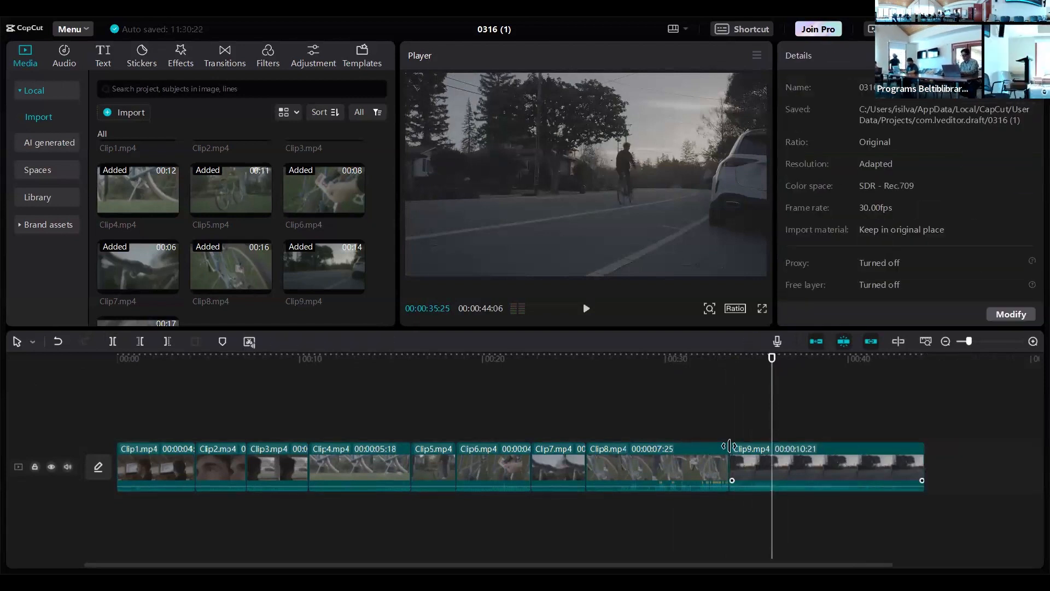
Step: Play from Clip8 into the shortened Clip9, and append Clip10.mp4 directly after Clip9 on the main track
{"action": "left_click", "coordinate": [720, 426]}
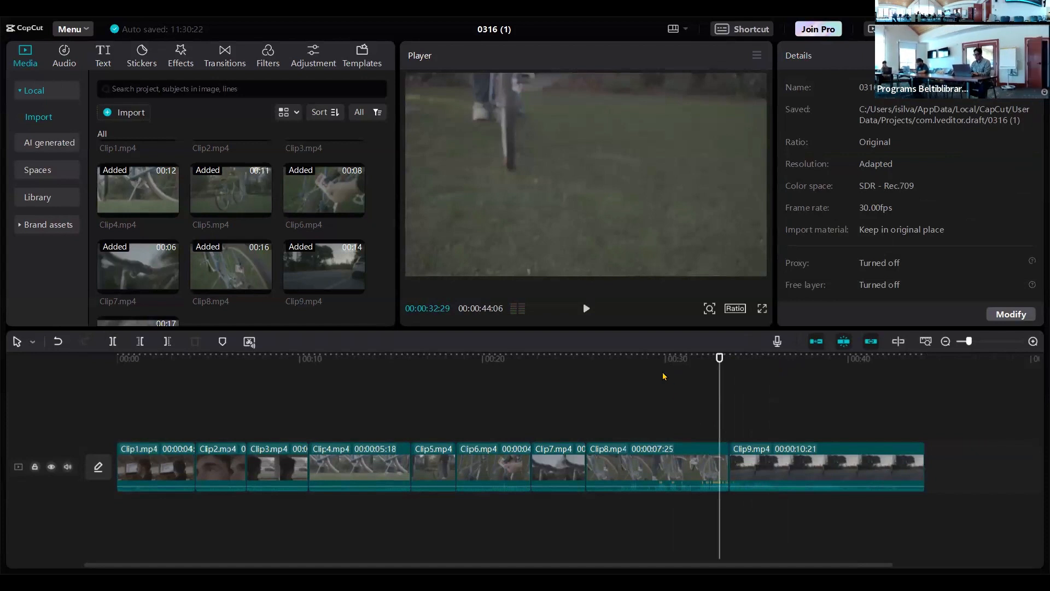
{"action": "left_click", "coordinate": [662, 377]}
{"action": "key", "text": "space"}
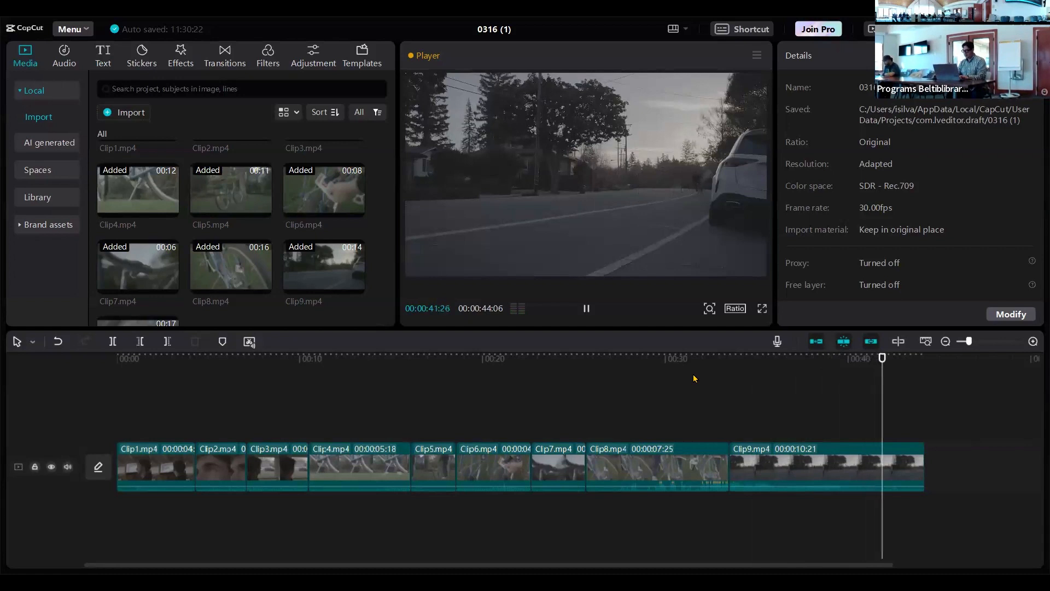
{"action": "left_click", "coordinate": [695, 379]}
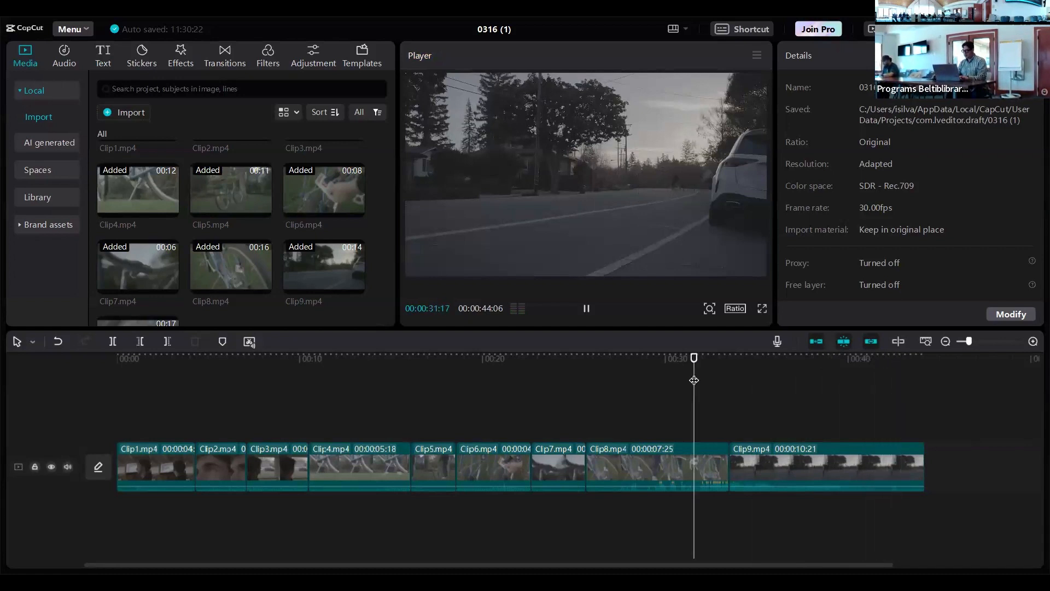
{"action": "key", "text": "space"}
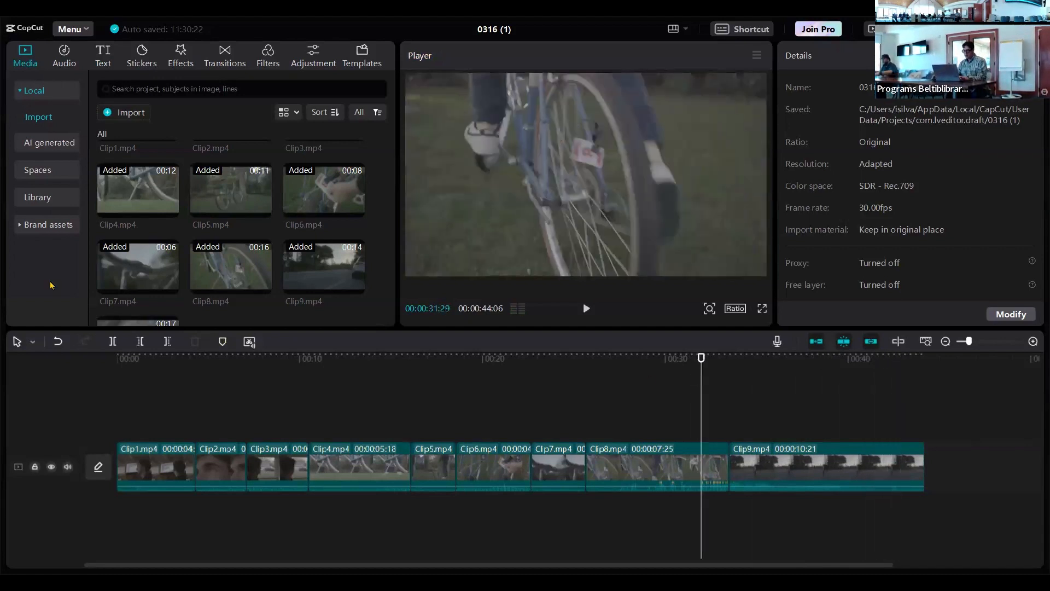
{"action": "scroll", "coordinate": [213, 219], "scroll_direction": "down", "scroll_amount": 1}
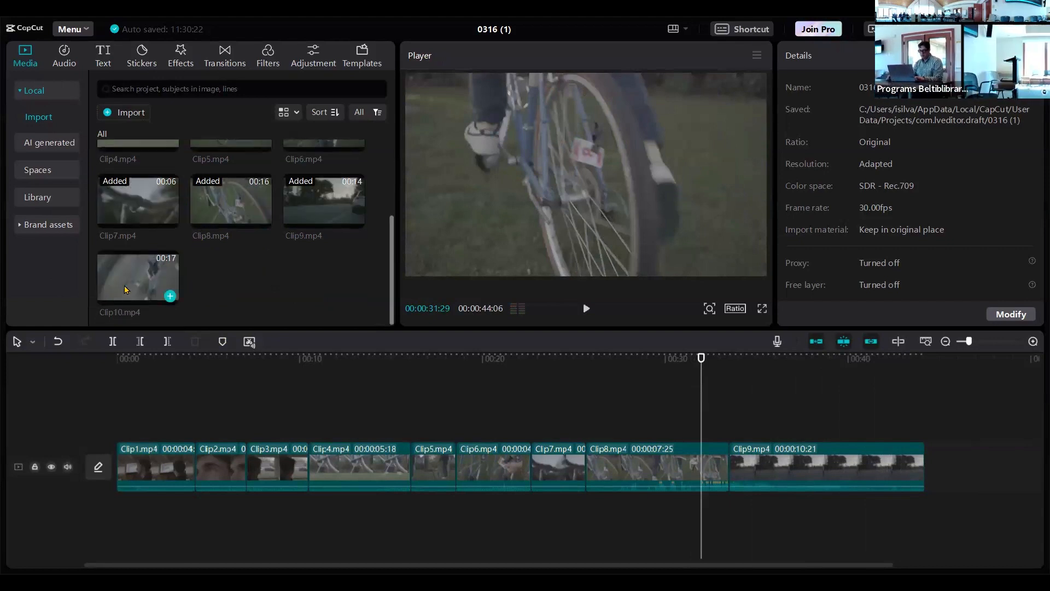
{"action": "left_click_drag", "start_coordinate": [954, 438], "coordinate": [925, 472]}
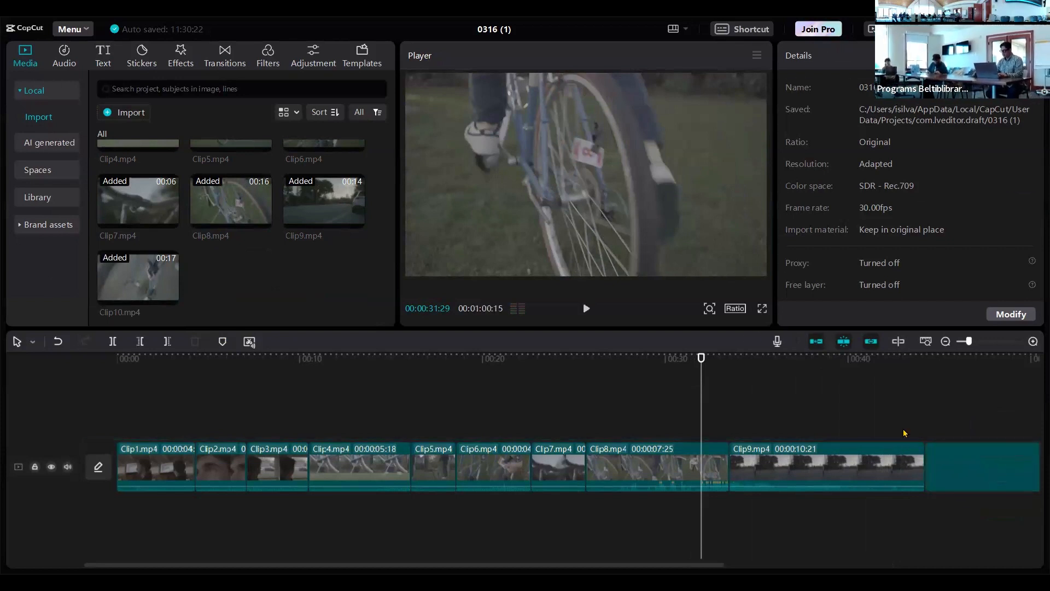
Step: Review the playback of Clip9 into Clip10, split Clip9 at 00:00:36:10, and delete its last part
{"action": "left_click", "coordinate": [885, 376]}
{"action": "key", "text": "space"}
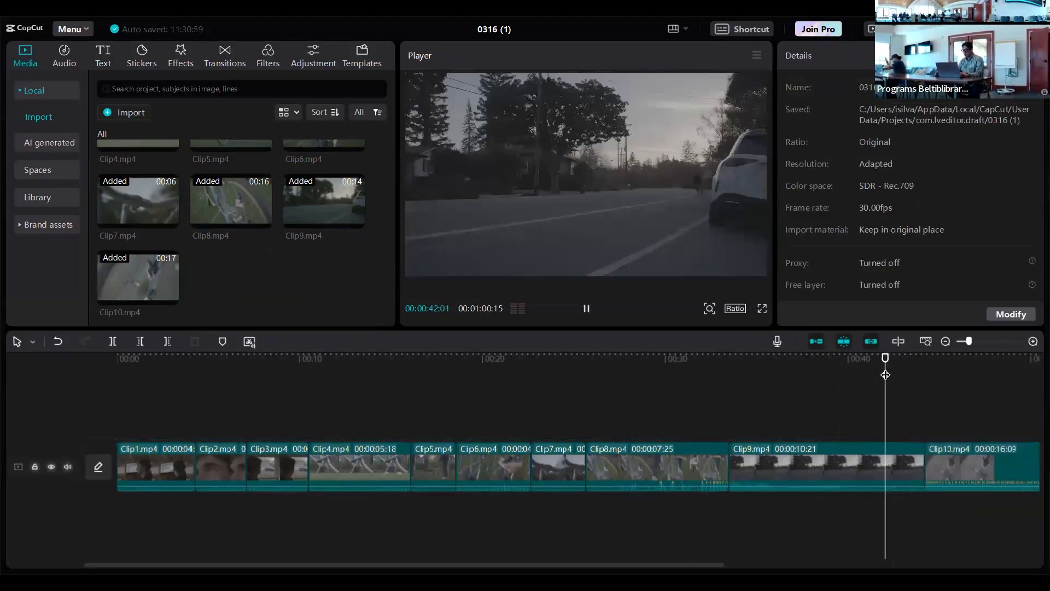
{"action": "left_click", "coordinate": [946, 341]}
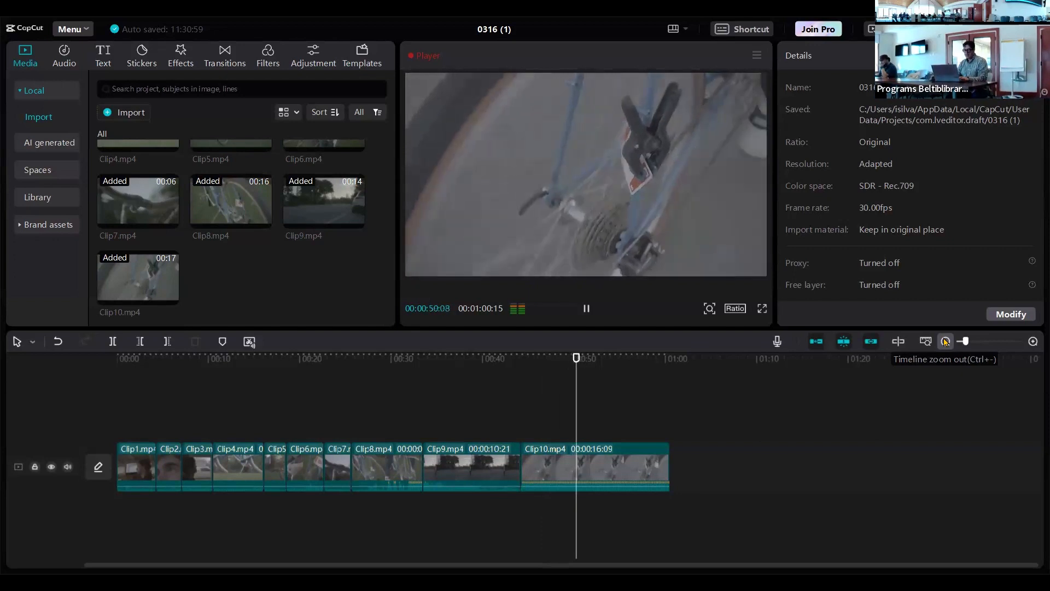
{"action": "key", "text": "space"}
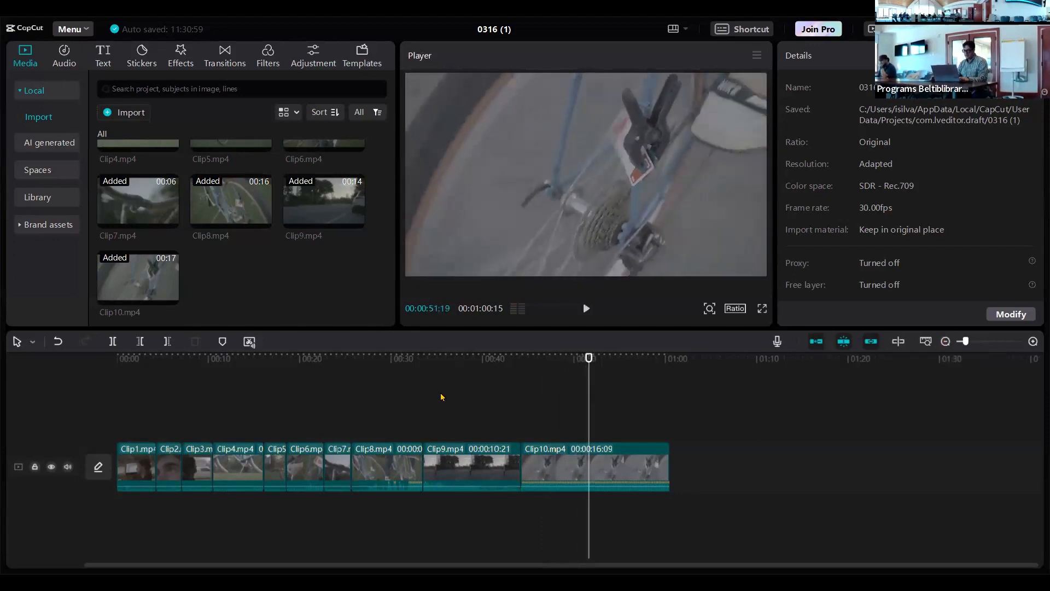
{"action": "left_click", "coordinate": [485, 381]}
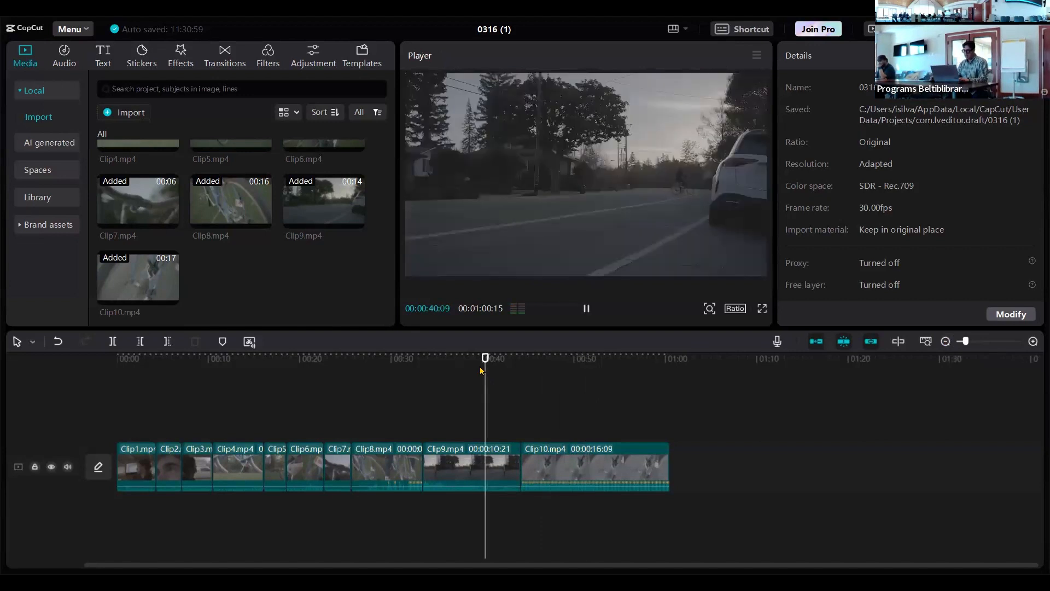
{"action": "left_click", "coordinate": [450, 377]}
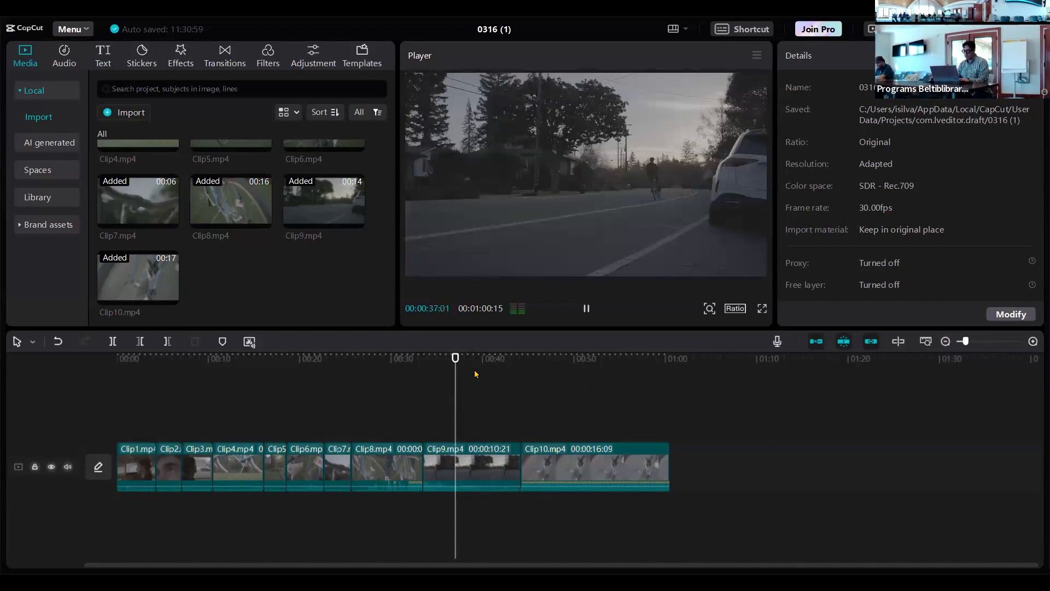
{"action": "key", "text": "space"}
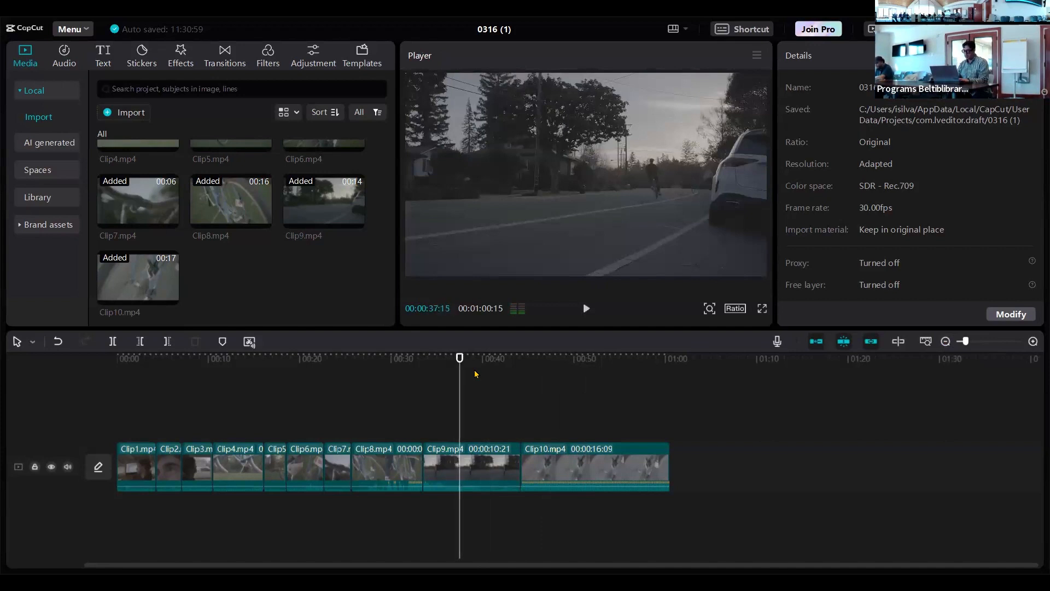
{"action": "left_click", "coordinate": [444, 364]}
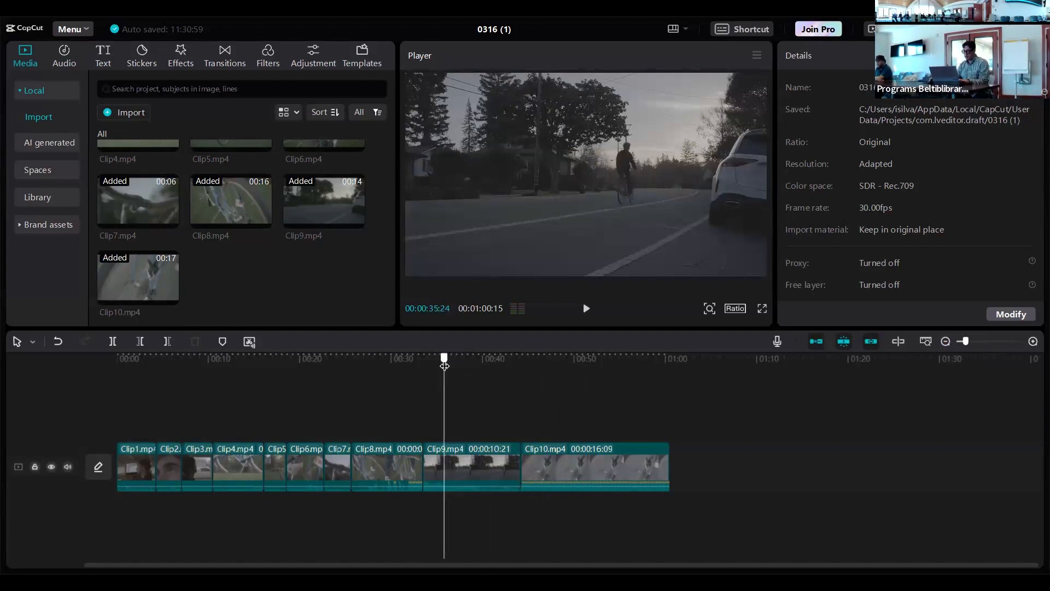
{"action": "left_click_drag", "start_coordinate": [445, 366], "coordinate": [448, 370]}
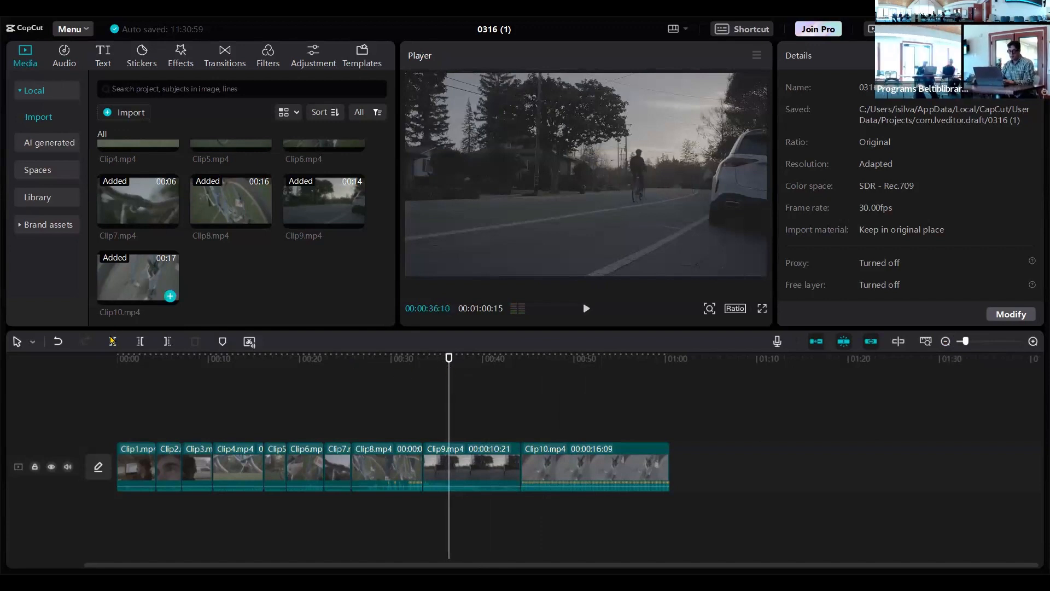
{"action": "key", "text": "ctrl+b"}
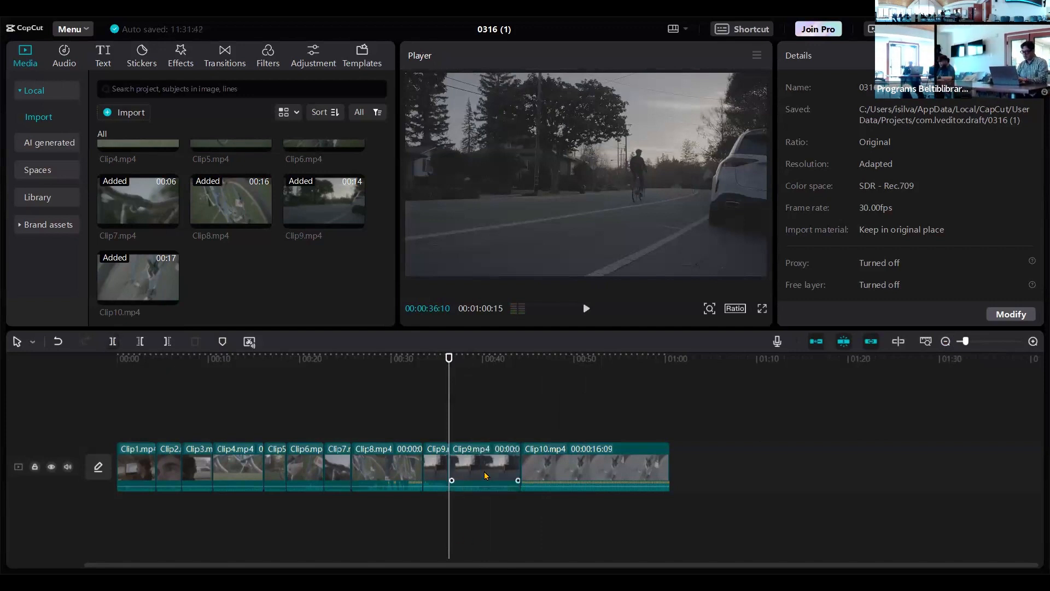
{"action": "left_click", "coordinate": [487, 475]}
{"action": "key", "text": "Delete"}
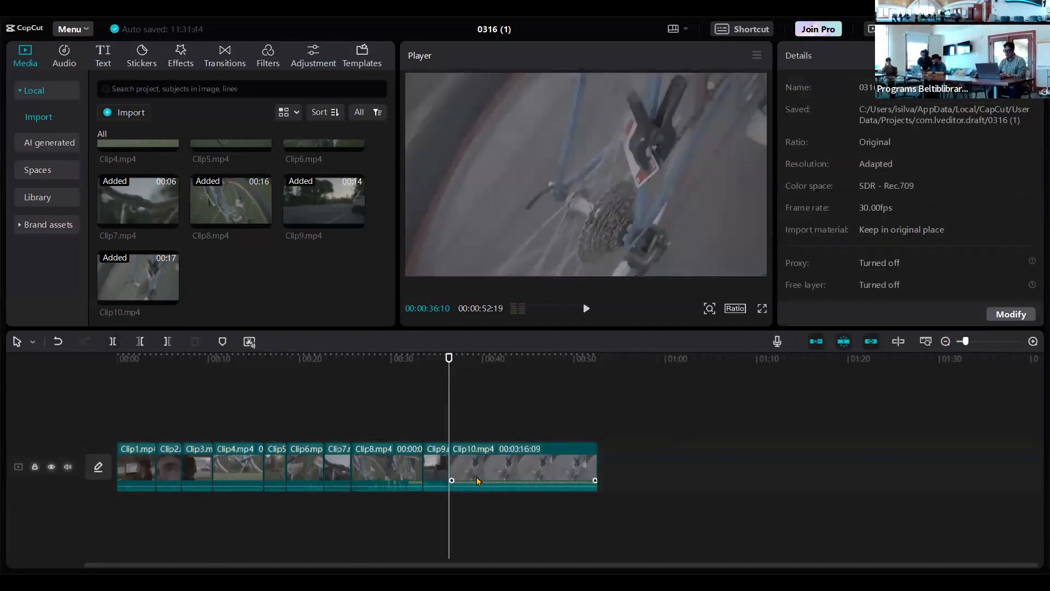
Step: Play through Clip10, split it at 00:00:41:03, and delete its last part
{"action": "key", "text": "space"}
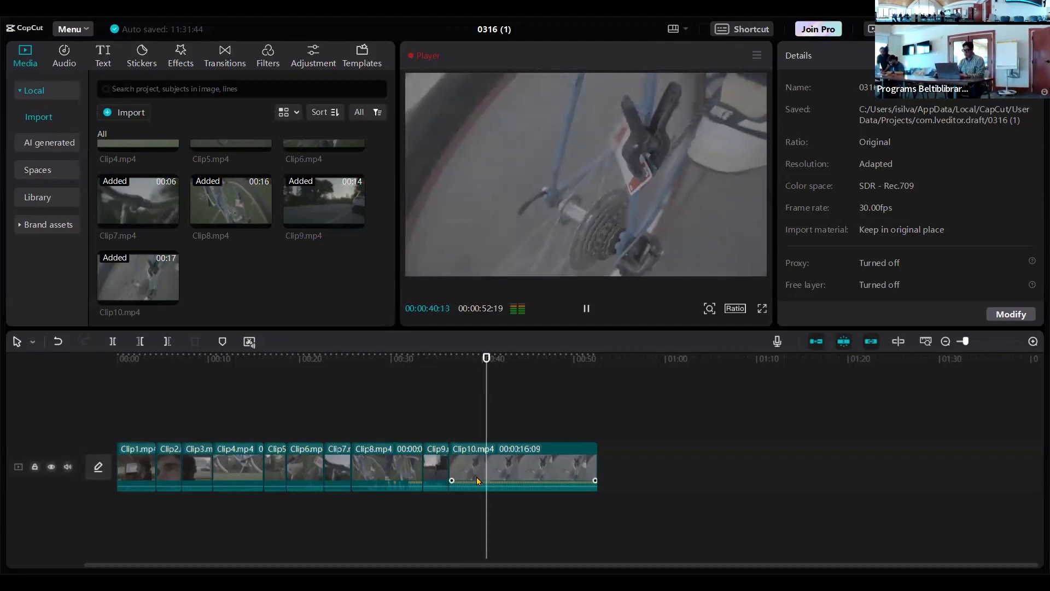
{"action": "key", "text": "space"}
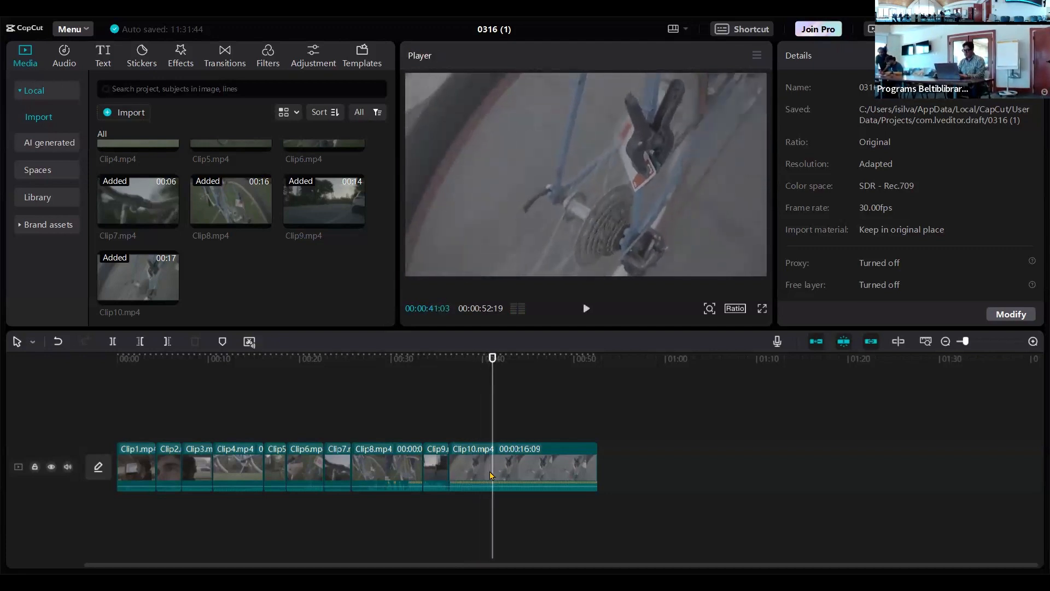
{"action": "left_click", "coordinate": [111, 342]}
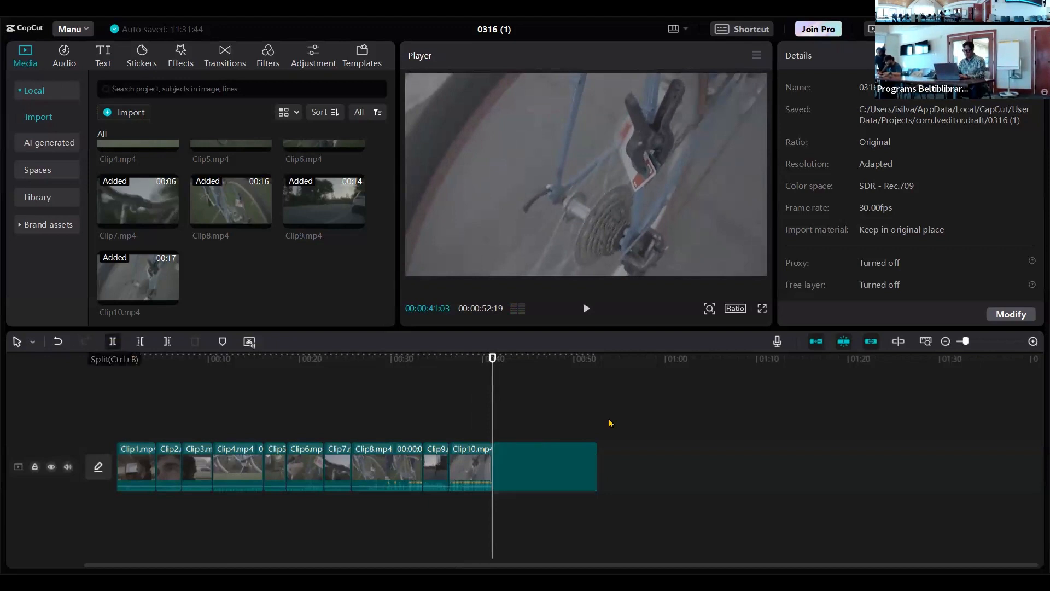
{"action": "left_click", "coordinate": [558, 477]}
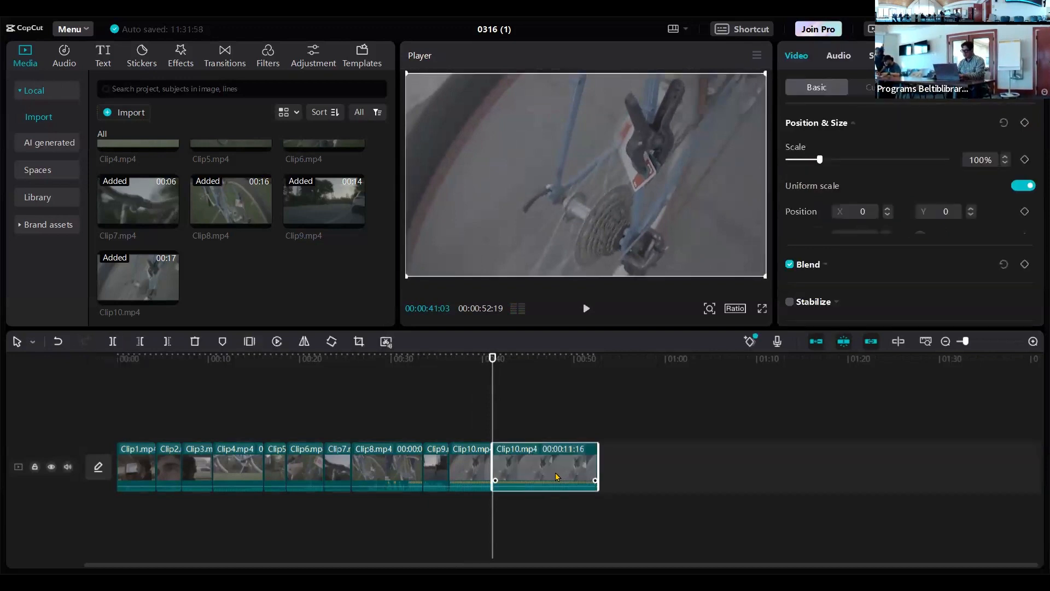
{"action": "key", "text": "Delete"}
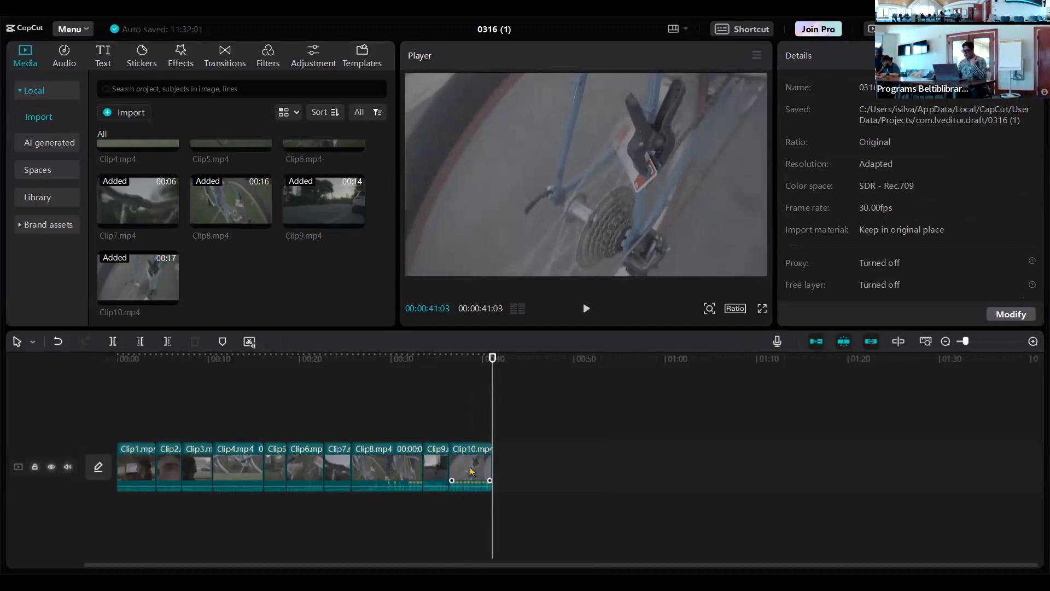
Step: Browse the animations for Clip10 at the end of the timeline and apply the Fade Out animation to it
{"action": "left_click", "coordinate": [470, 471]}
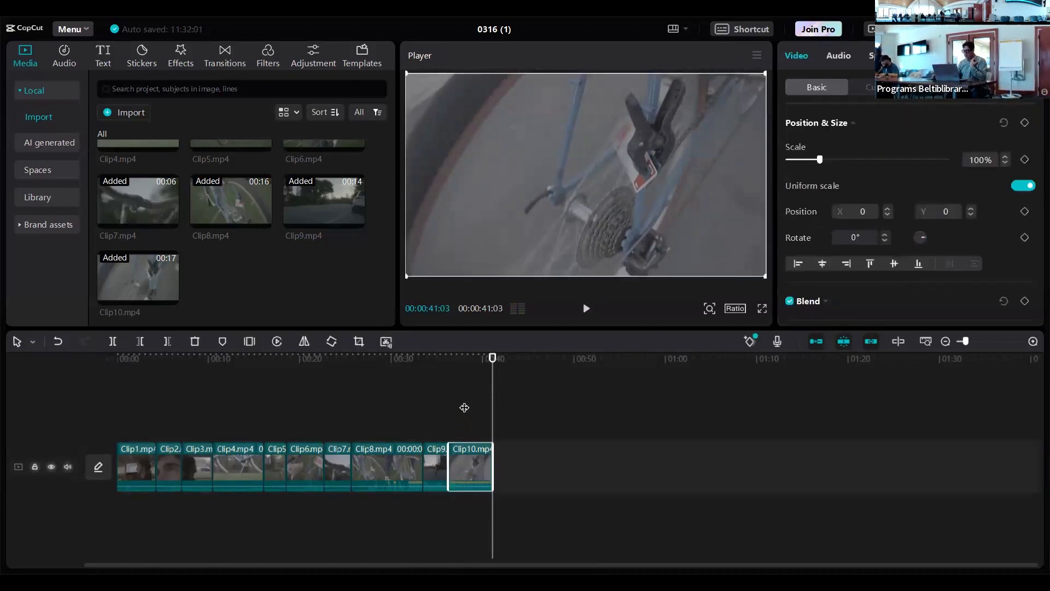
{"action": "left_click", "coordinate": [462, 409]}
{"action": "left_click", "coordinate": [474, 464]}
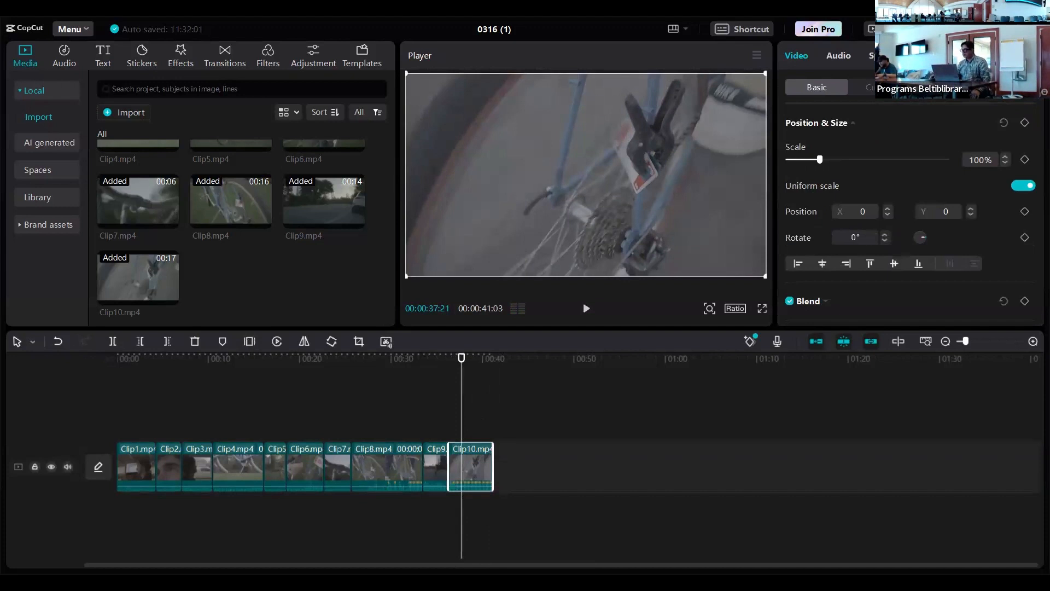
{"action": "left_click", "coordinate": [936, 55]}
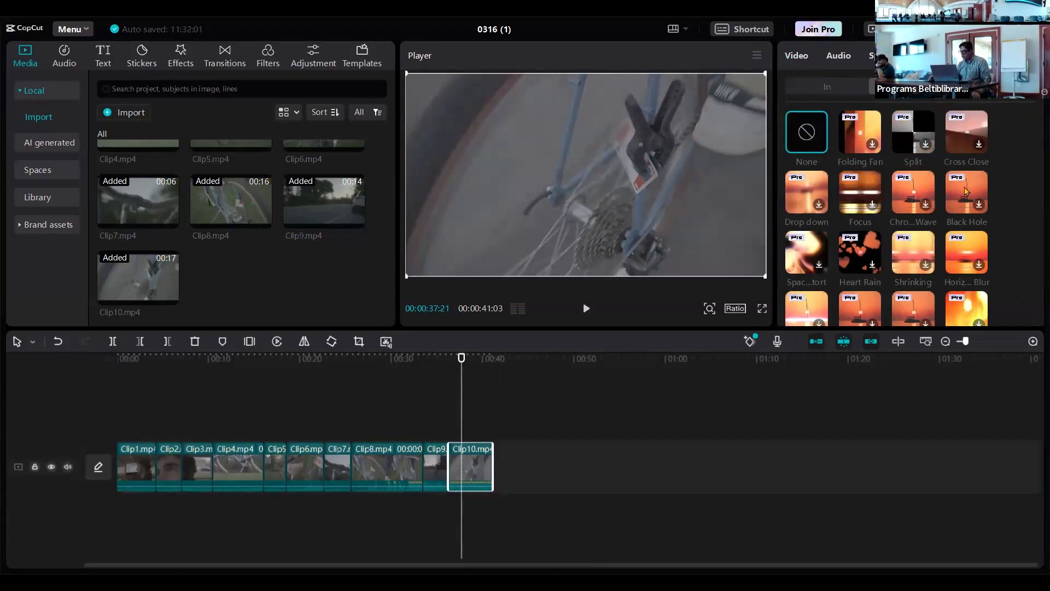
{"action": "scroll", "coordinate": [977, 204], "scroll_direction": "down", "scroll_amount": 1}
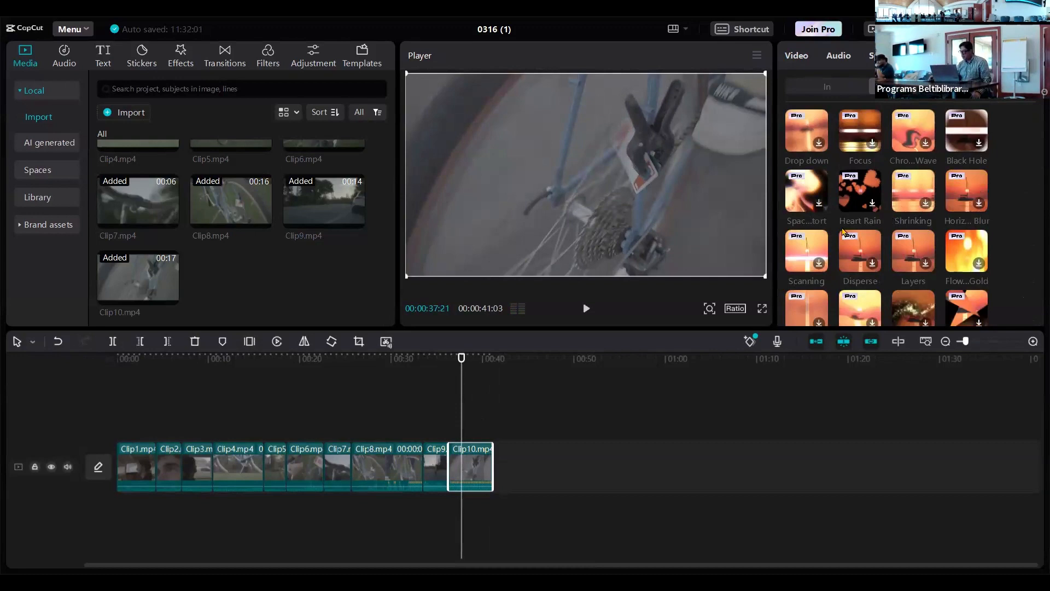
{"action": "scroll", "coordinate": [831, 256], "scroll_direction": "down", "scroll_amount": 1}
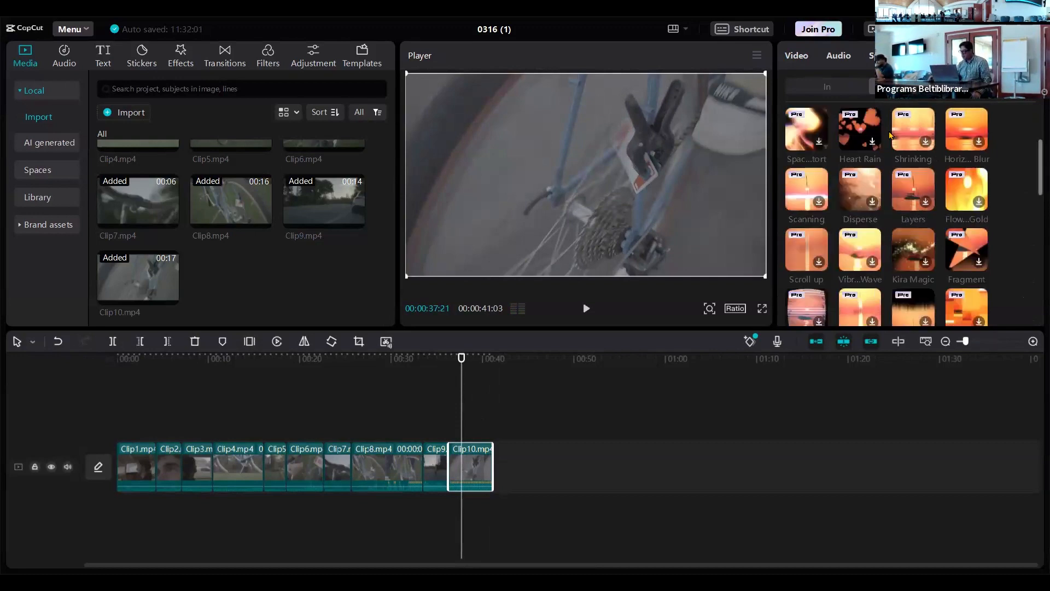
{"action": "scroll", "coordinate": [970, 208], "scroll_direction": "down", "scroll_amount": 1}
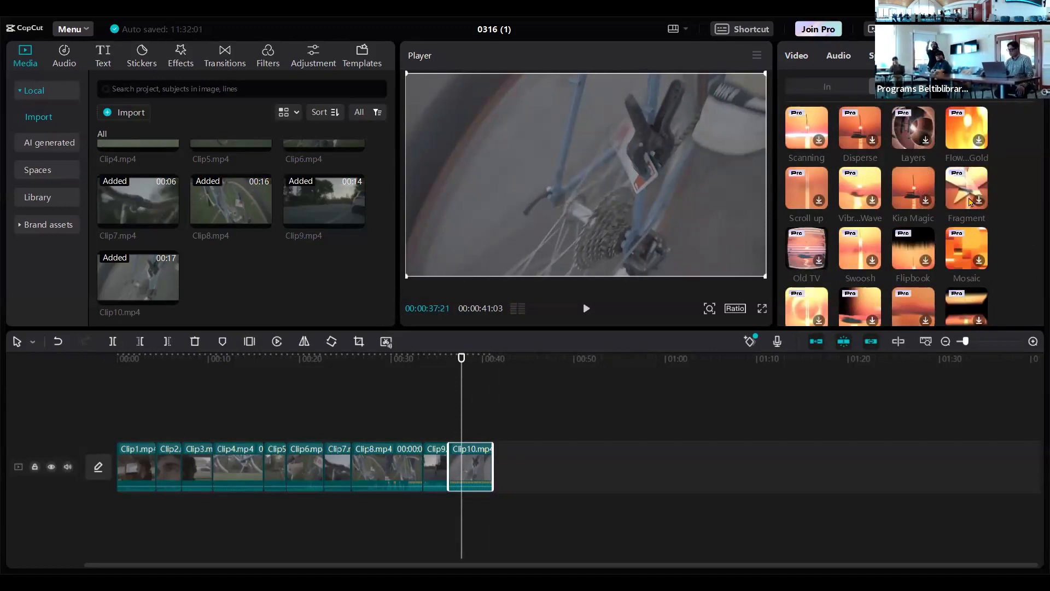
{"action": "scroll", "coordinate": [970, 203], "scroll_direction": "down", "scroll_amount": 1}
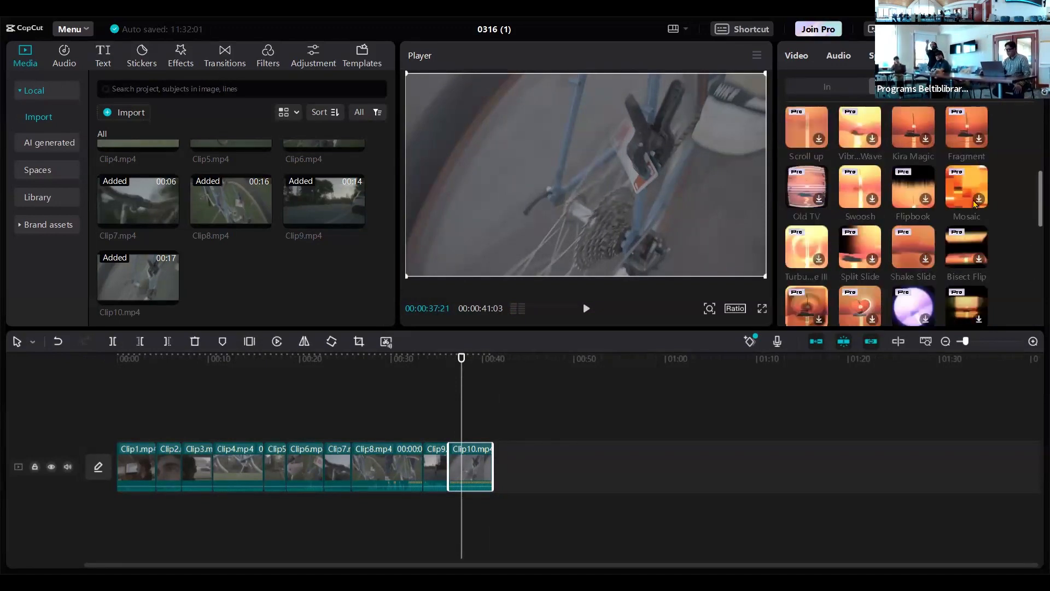
{"action": "scroll", "coordinate": [974, 204], "scroll_direction": "down", "scroll_amount": 1}
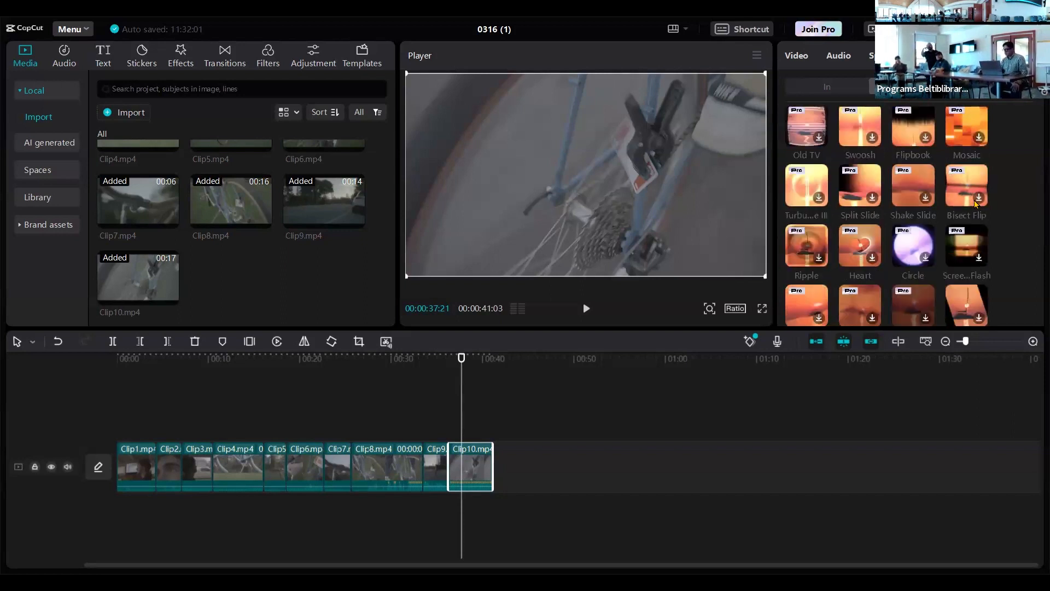
{"action": "scroll", "coordinate": [976, 203], "scroll_direction": "down", "scroll_amount": 1}
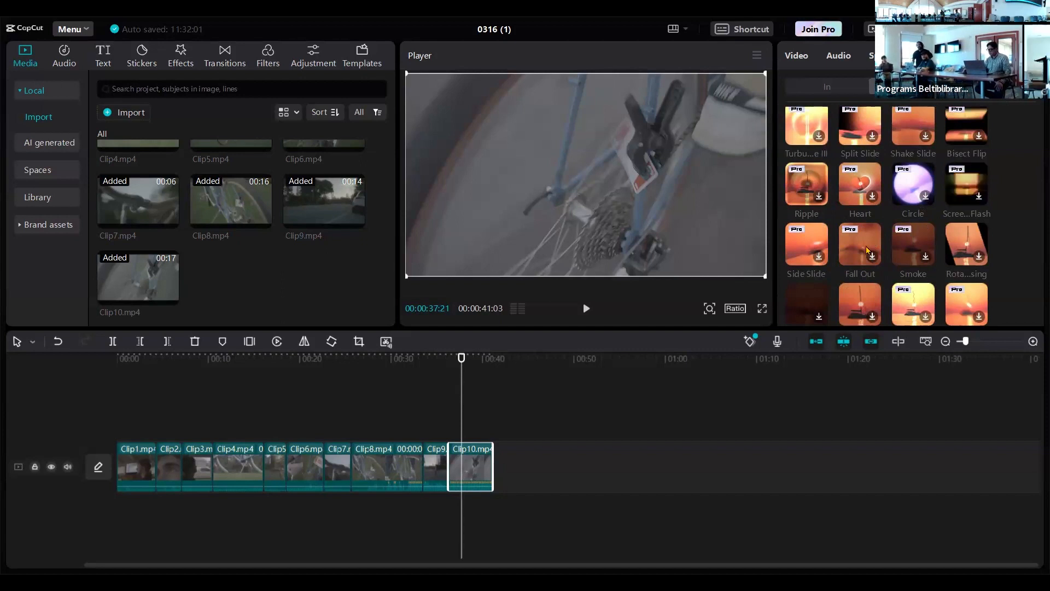
{"action": "scroll", "coordinate": [901, 230], "scroll_direction": "down", "scroll_amount": 1}
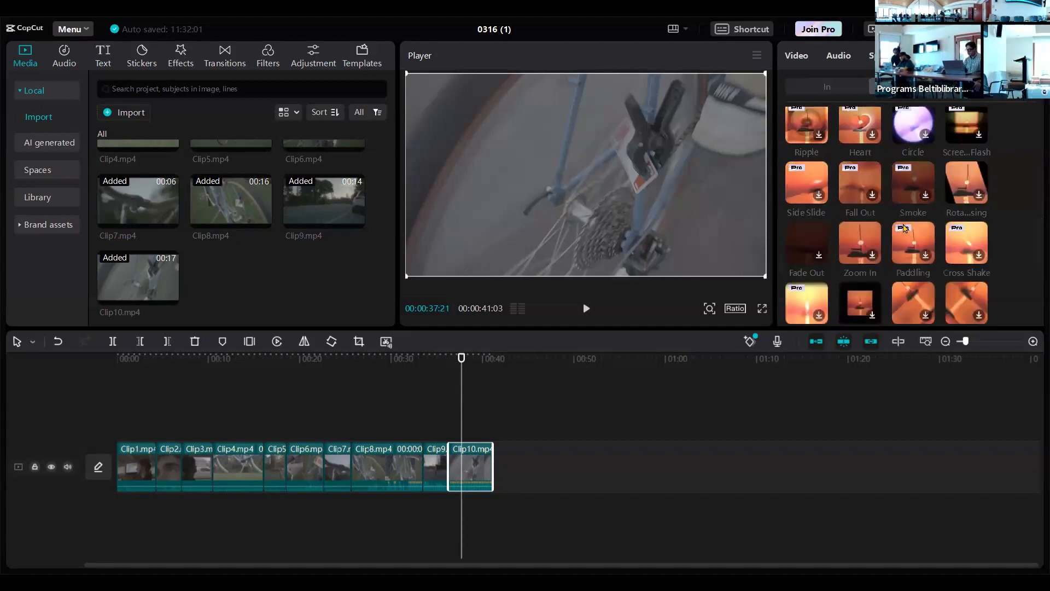
{"action": "scroll", "coordinate": [903, 230], "scroll_direction": "down", "scroll_amount": 1}
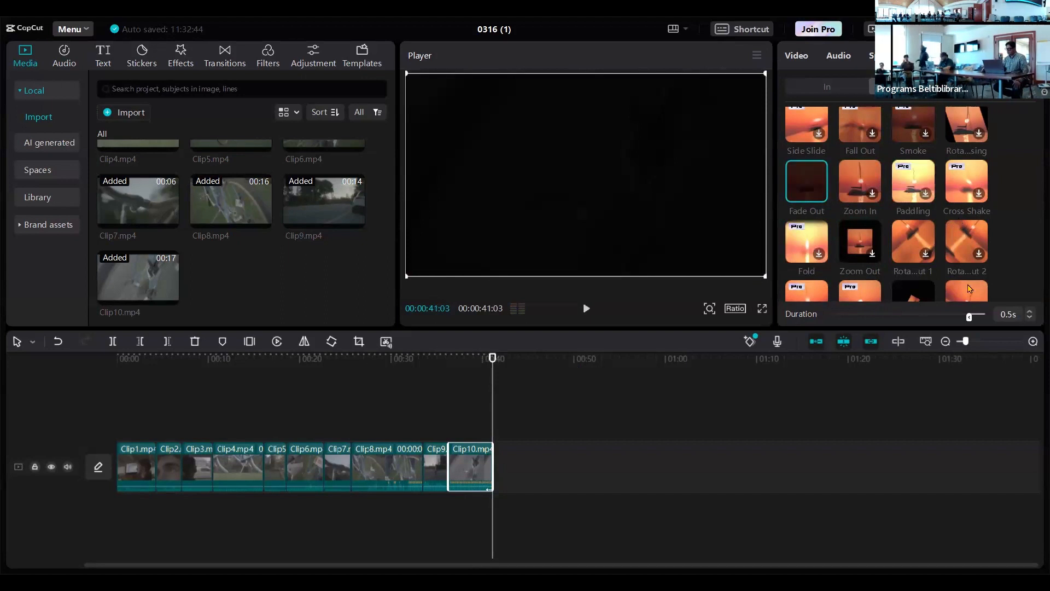
Step: Set the duration of Clip10's Fade Out animation to 1.5 s
{"action": "scroll", "coordinate": [963, 230], "scroll_direction": "down", "scroll_amount": 1}
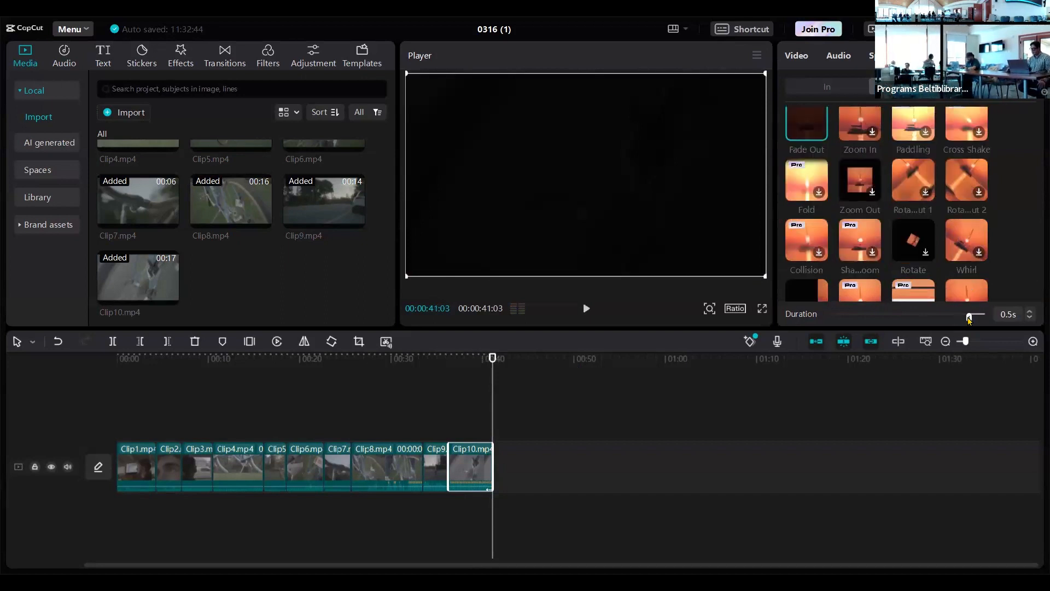
{"action": "left_click_drag", "start_coordinate": [969, 318], "coordinate": [952, 327]}
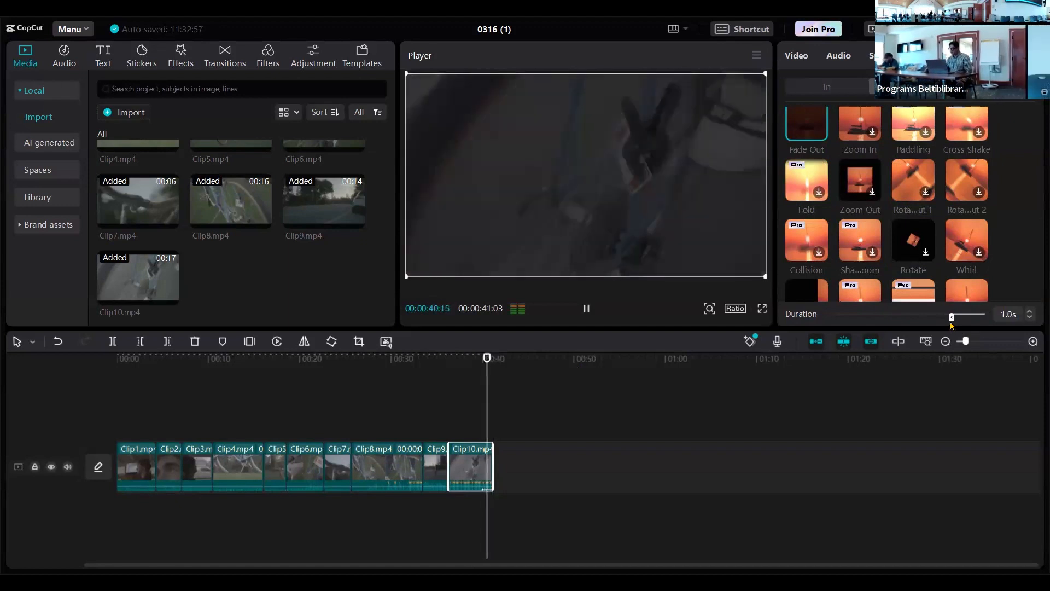
{"action": "left_click_drag", "start_coordinate": [951, 325], "coordinate": [937, 324]}
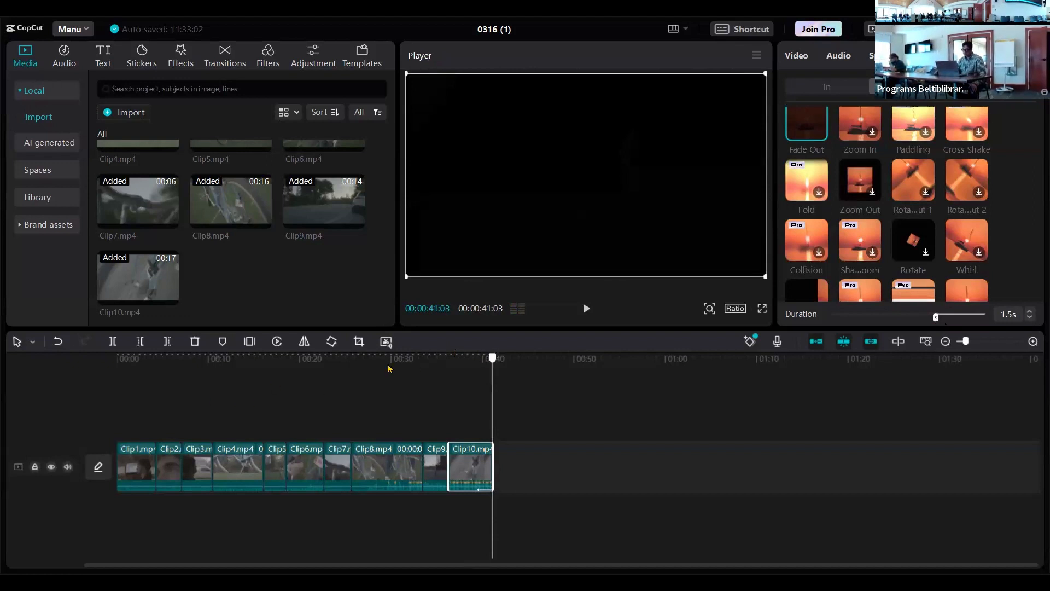
Step: Play the whole sequence in full screen from 00:00:00:00 to the end and return to the editor
{"action": "left_click_drag", "start_coordinate": [493, 356], "coordinate": [1, 374]}
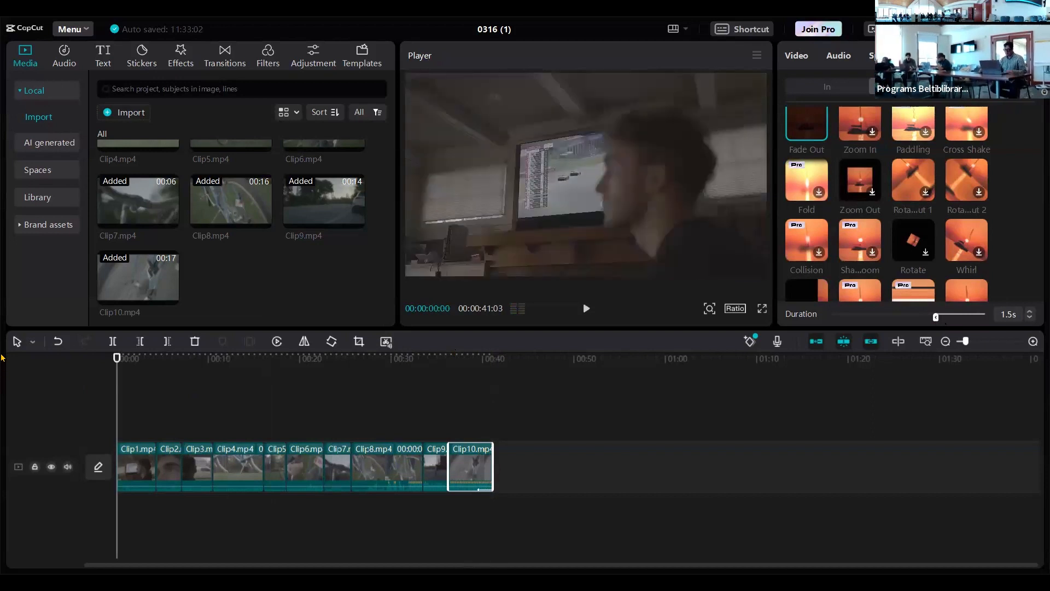
{"action": "key", "text": "space"}
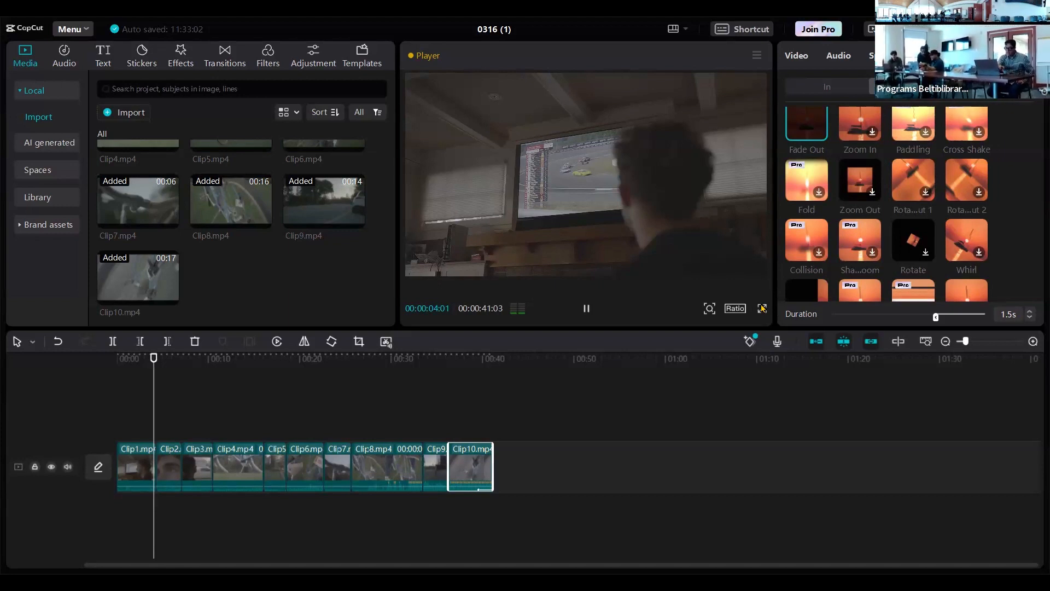
{"action": "key", "text": "Escape"}
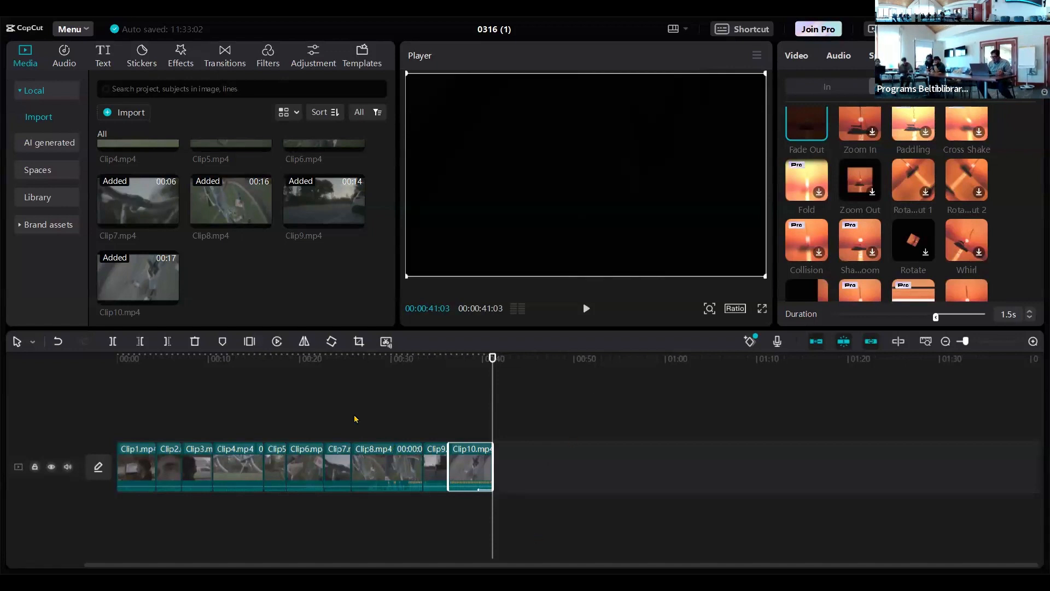
Step: Turn on Auto adjust for Clip7 and set its strength to 100, previewing the frame at 00:00:23:27
{"action": "left_click", "coordinate": [391, 411]}
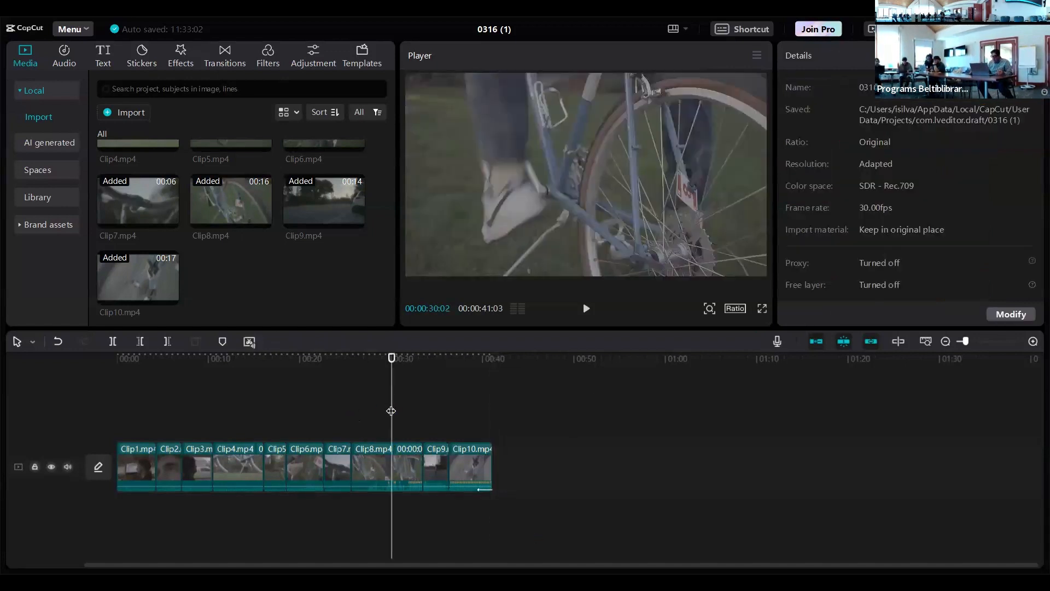
{"action": "left_click", "coordinate": [335, 412]}
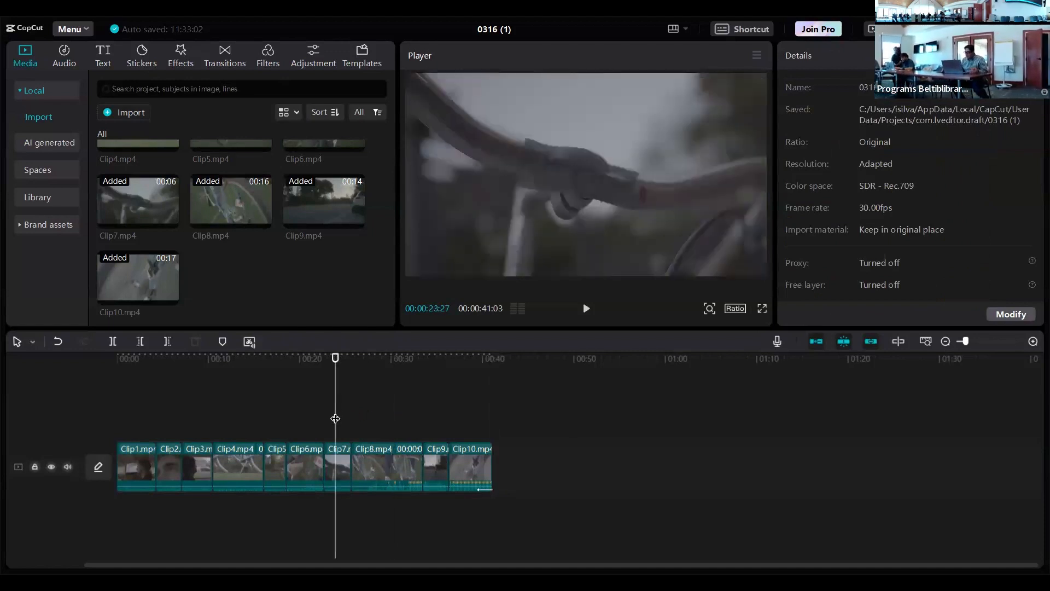
{"action": "left_click", "coordinate": [338, 453]}
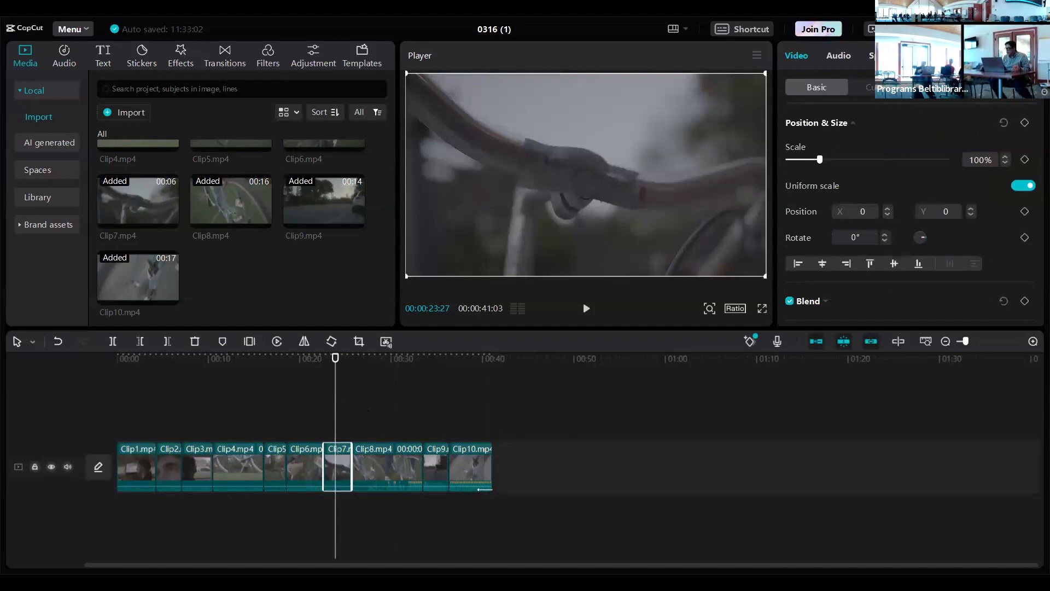
{"action": "left_click", "coordinate": [998, 56]}
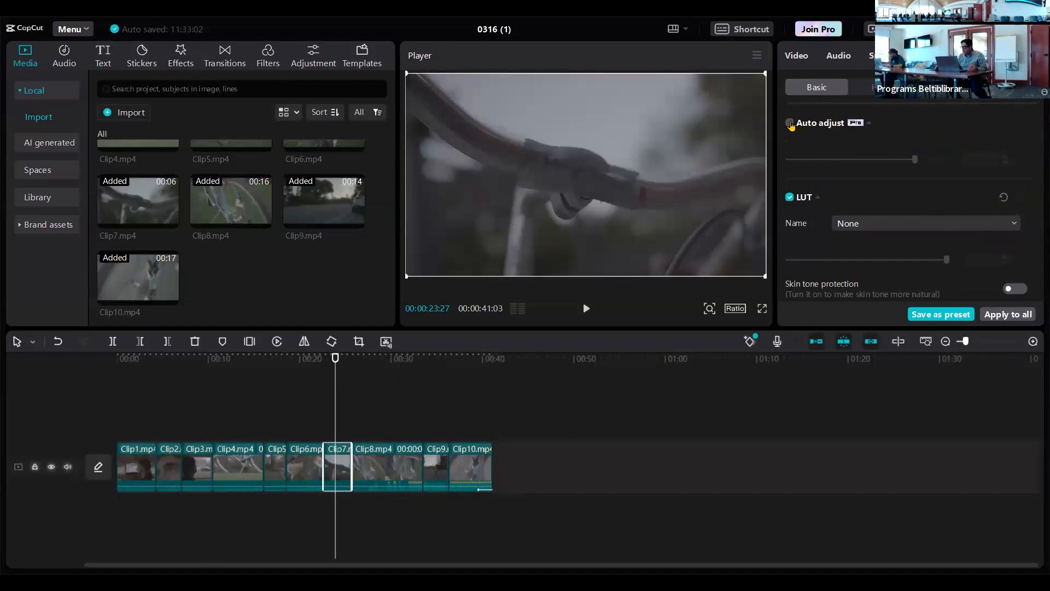
{"action": "left_click", "coordinate": [790, 123]}
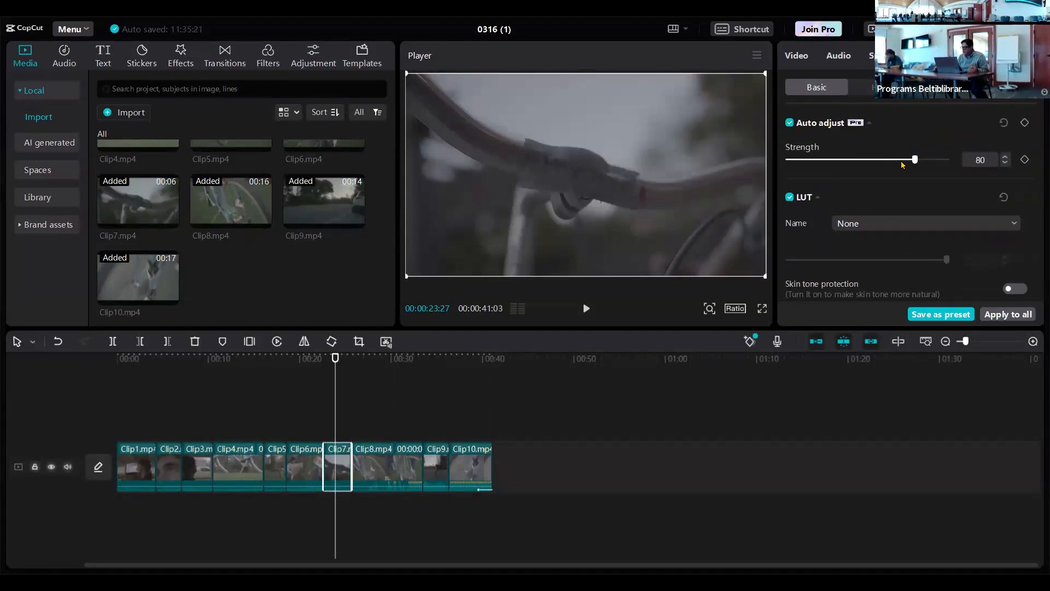
{"action": "left_click_drag", "start_coordinate": [914, 160], "coordinate": [953, 162]}
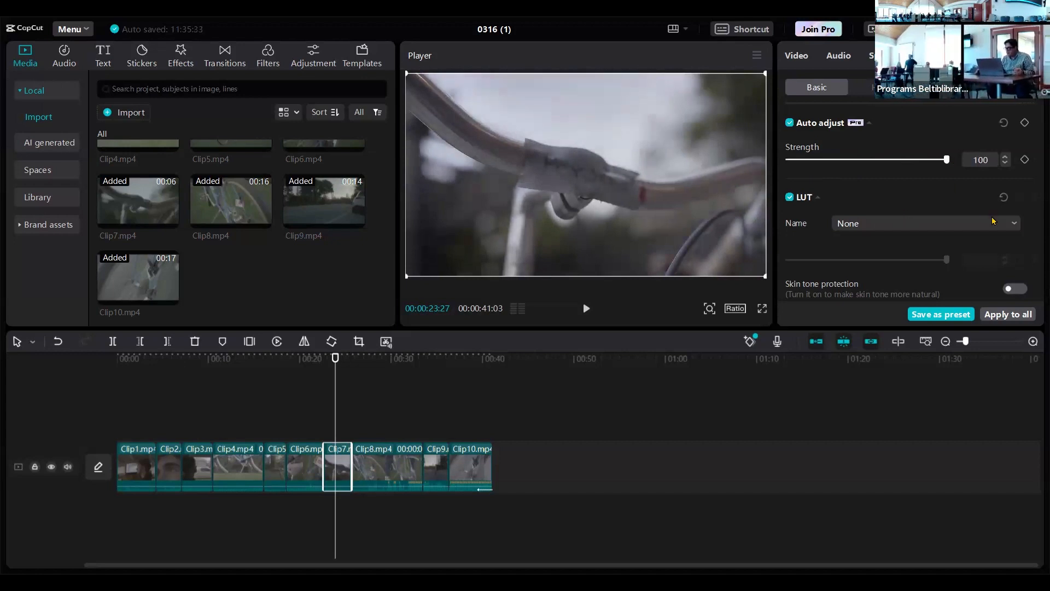
Step: Look at the LUT choices for Clip7 and try shifting its colour temperature, including a cooler value of -6
{"action": "left_click", "coordinate": [963, 230]}
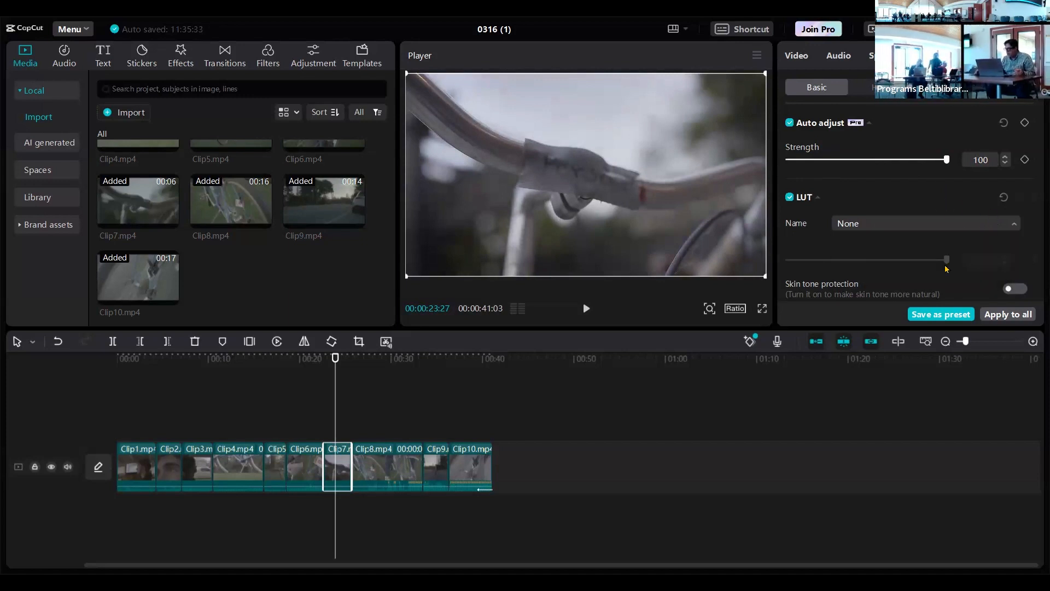
{"action": "scroll", "coordinate": [970, 266], "scroll_direction": "down", "scroll_amount": 4}
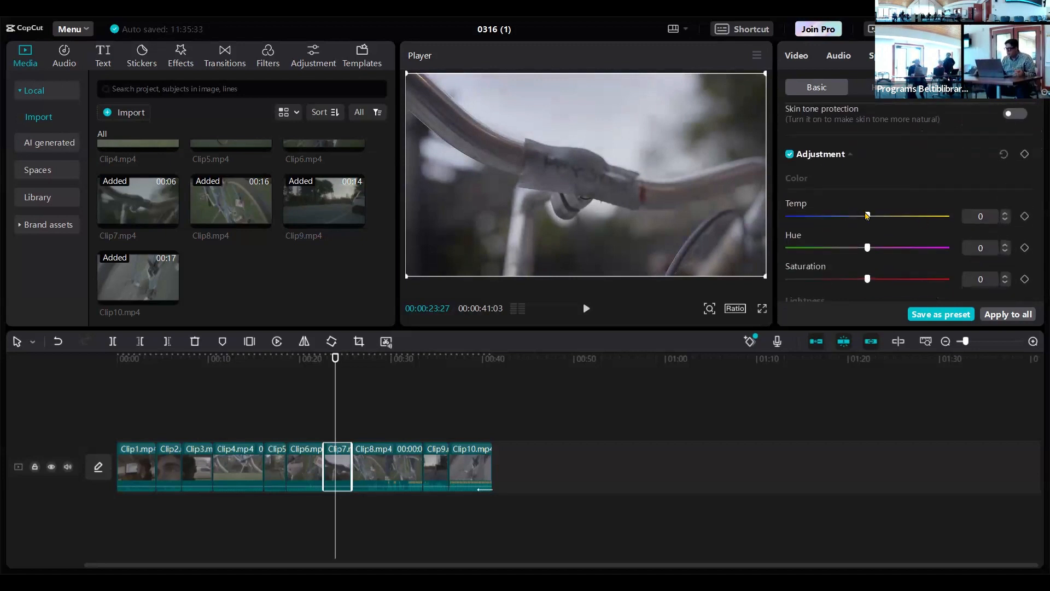
{"action": "mouse_move", "coordinate": [867, 216]}
{"action": "left_mouse_down"}
{"action": "mouse_move", "coordinate": [906, 215]}
{"action": "mouse_move", "coordinate": [855, 223]}
{"action": "mouse_move", "coordinate": [864, 224]}
{"action": "left_mouse_up"}
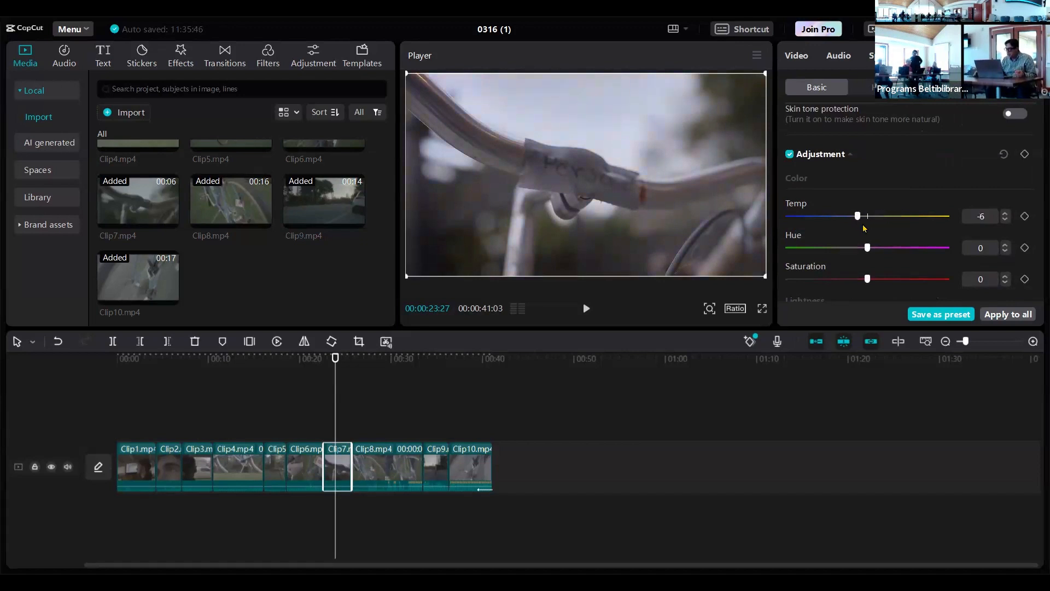
Step: Try raising Clip7's hue towards magenta, up to 43
{"action": "left_click", "coordinate": [1006, 245]}
{"action": "left_click", "coordinate": [1006, 245]}
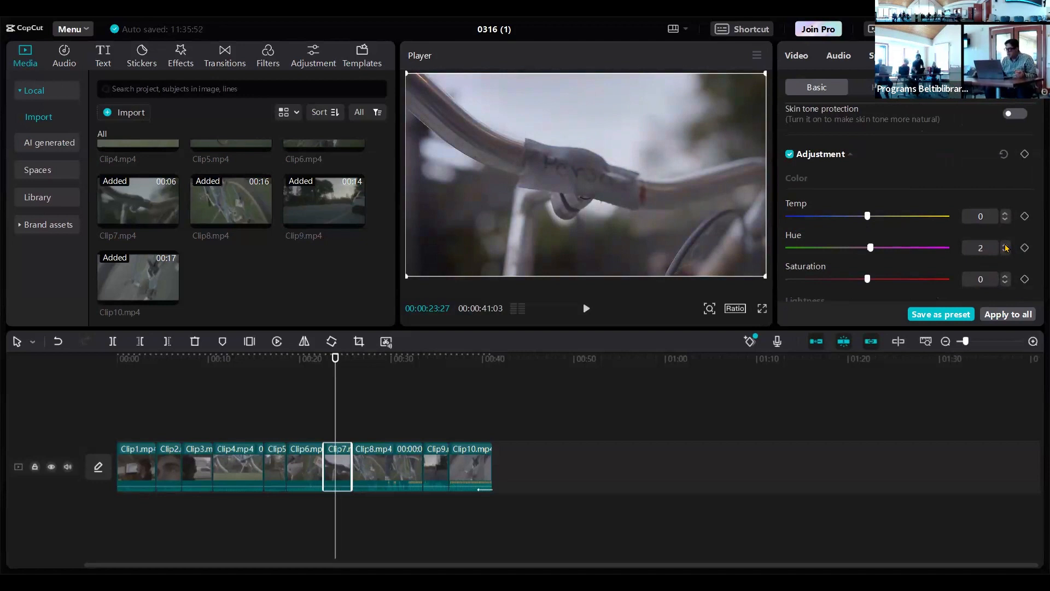
{"action": "left_click", "coordinate": [1006, 245]}
{"action": "left_click", "coordinate": [1005, 245]}
{"action": "left_click", "coordinate": [1005, 245]}
{"action": "left_click", "coordinate": [1004, 245]}
{"action": "left_click", "coordinate": [1005, 246]}
{"action": "left_click", "coordinate": [1005, 246]}
{"action": "left_click", "coordinate": [1006, 246]}
{"action": "left_click", "coordinate": [1006, 245]}
{"action": "left_click", "coordinate": [1007, 246]}
{"action": "left_click", "coordinate": [1007, 245]}
{"action": "left_click", "coordinate": [1008, 245]}
{"action": "left_click", "coordinate": [1007, 246]}
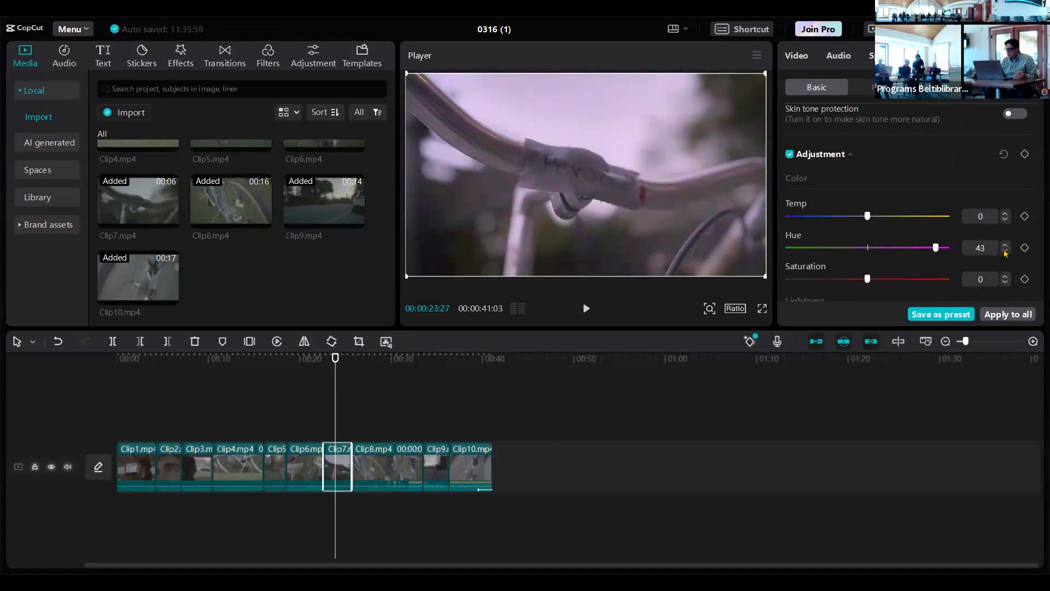
Step: Return Clip7's hue to 0
{"action": "left_click", "coordinate": [1006, 251]}
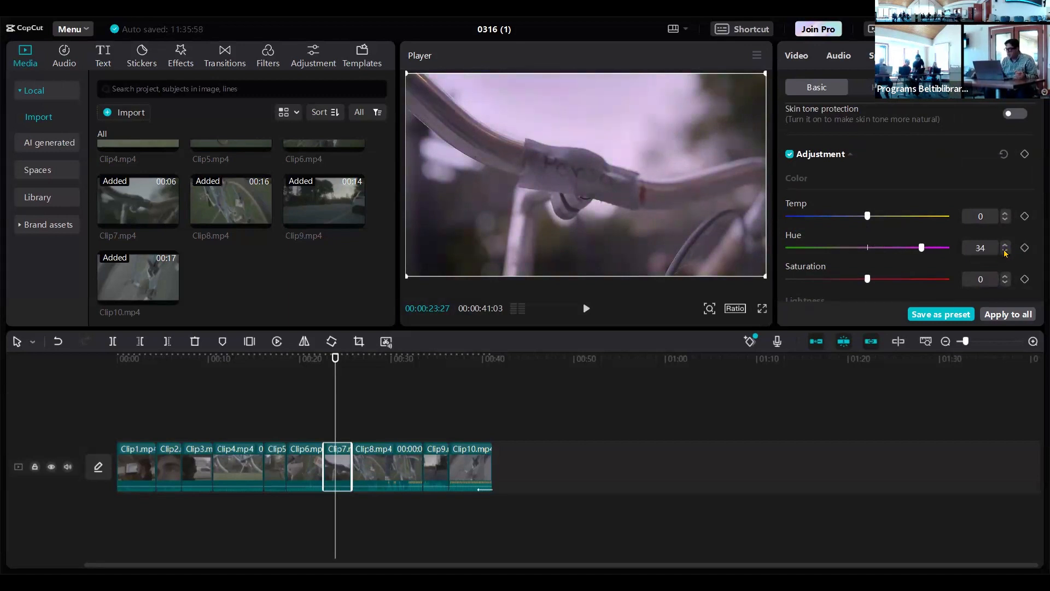
{"action": "left_click", "coordinate": [1005, 251]}
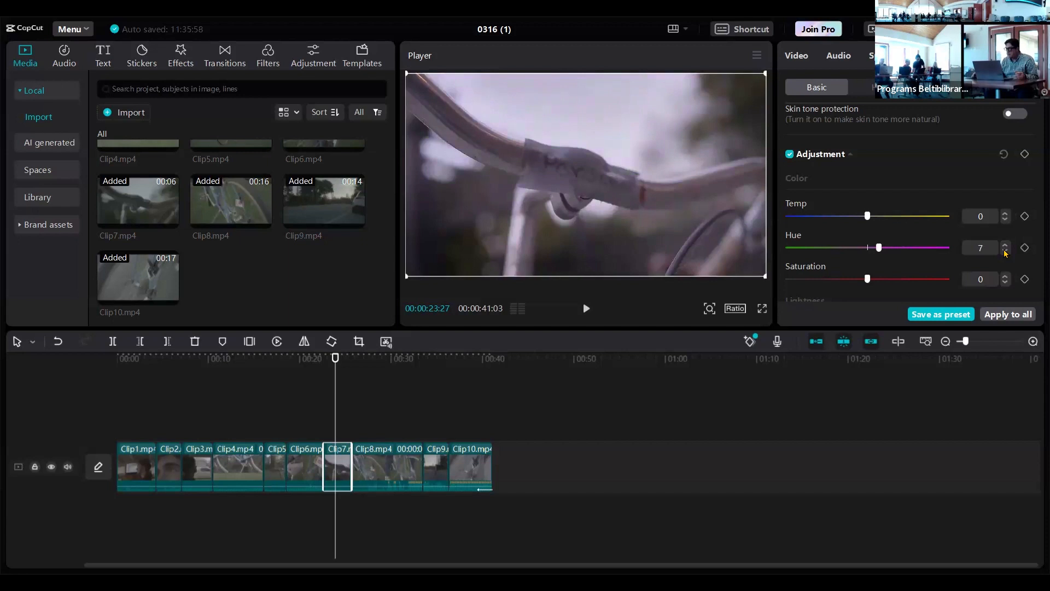
{"action": "left_click", "coordinate": [1005, 252]}
{"action": "left_click", "coordinate": [1005, 251]}
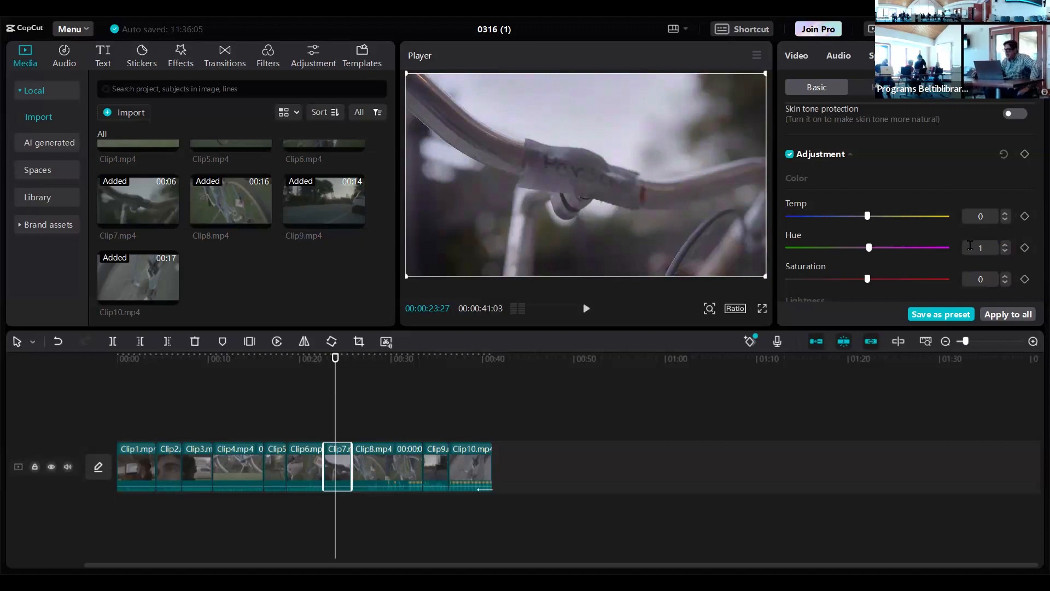
{"action": "left_click", "coordinate": [1004, 247]}
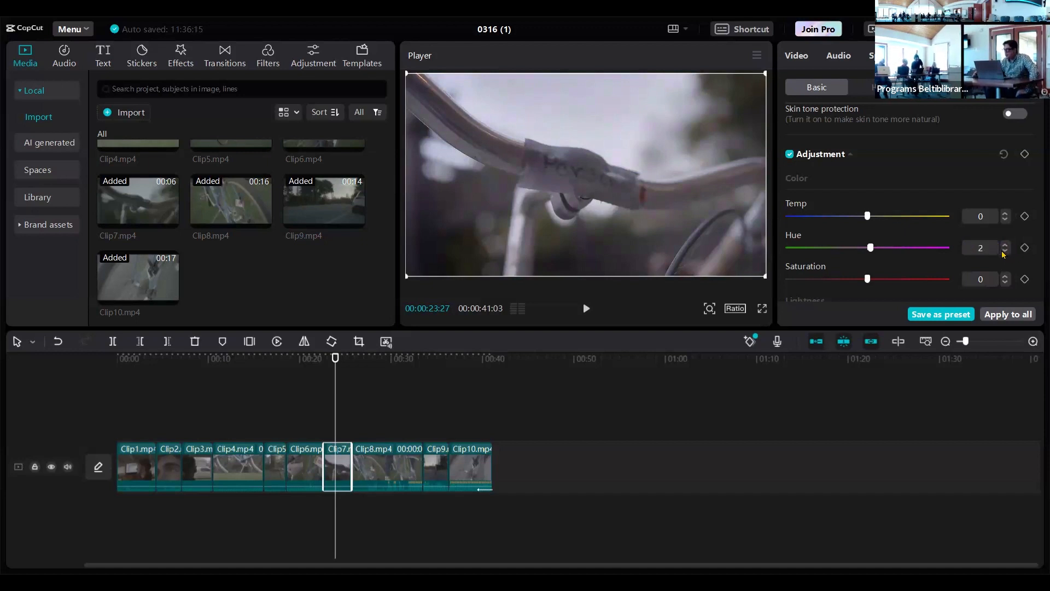
{"action": "left_click", "coordinate": [1005, 252]}
{"action": "left_click", "coordinate": [1004, 253]}
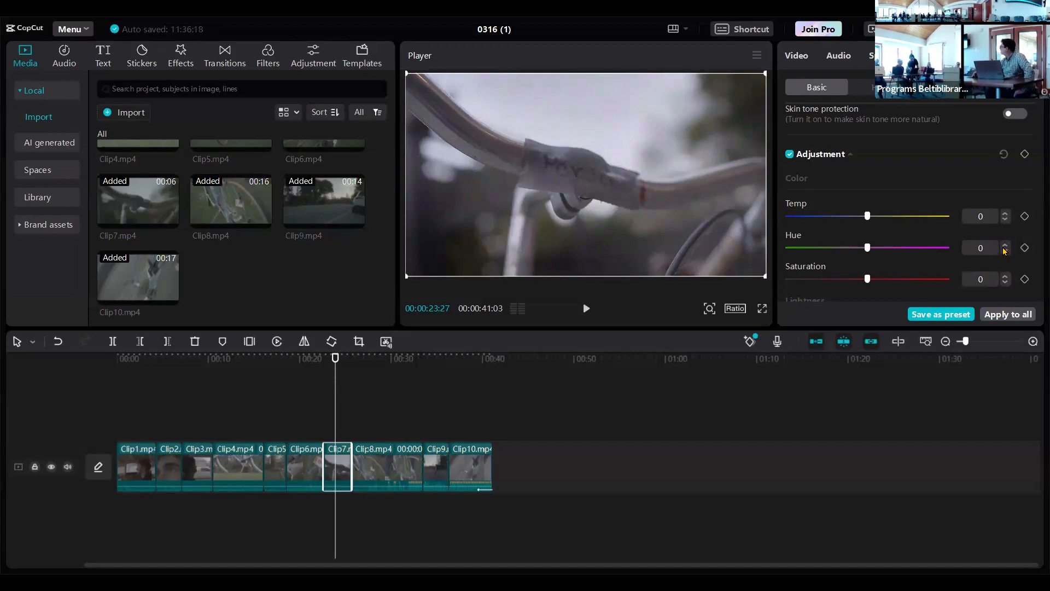